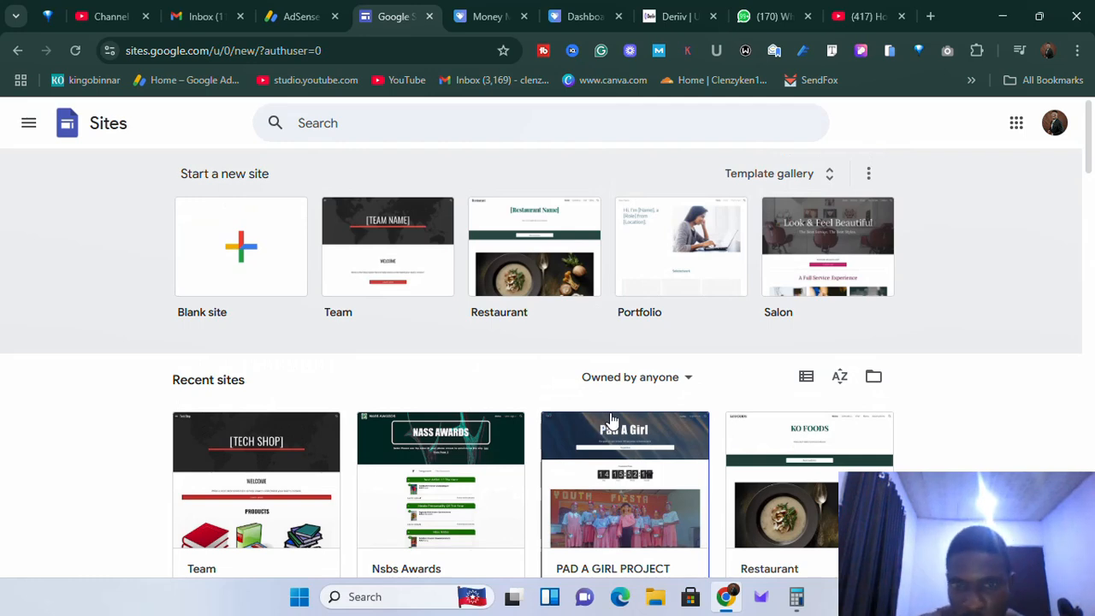
# Look over the Google Sites start page, examining the new-site templates, the account in use and the list of recent sites.
pyautogui.scroll(-2, 603, 421)
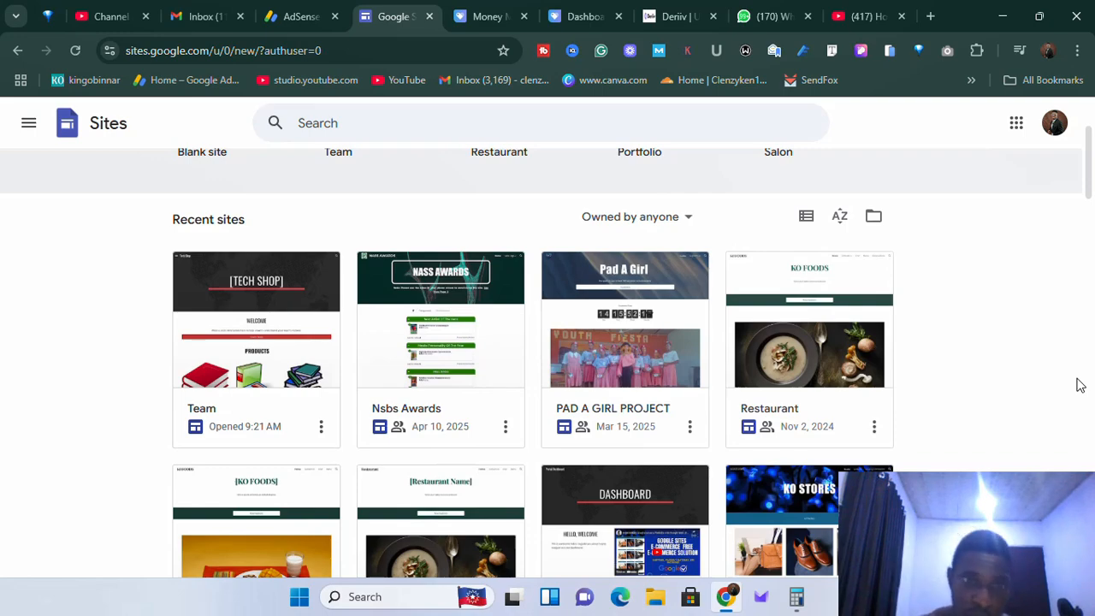
pyautogui.scroll(3, 1081, 385)
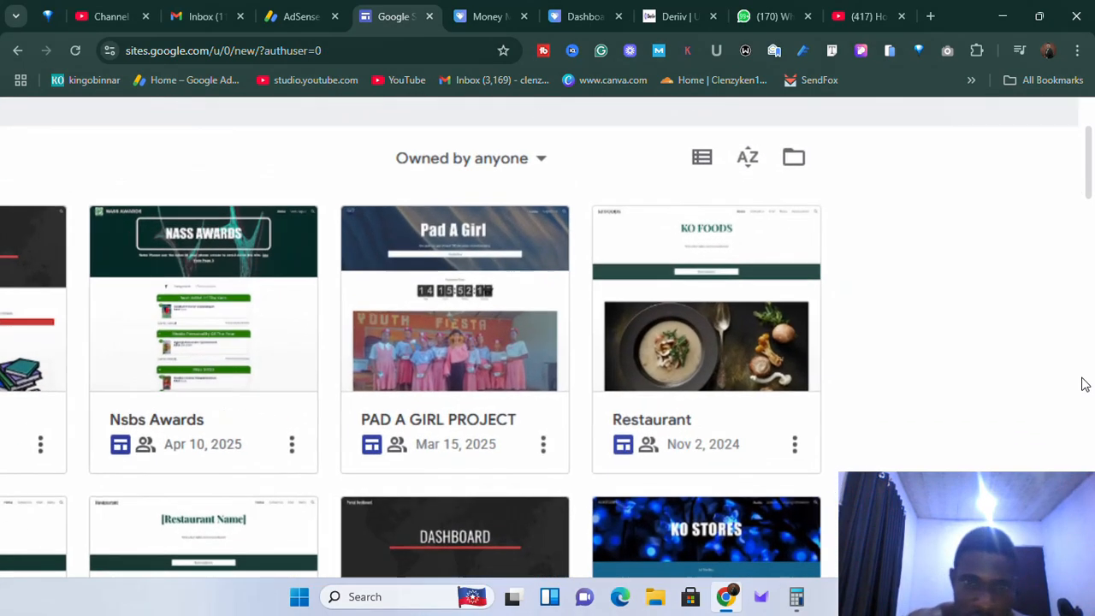
pyautogui.scroll(-3, 1085, 385)
pyautogui.scroll(-2, 1082, 385)
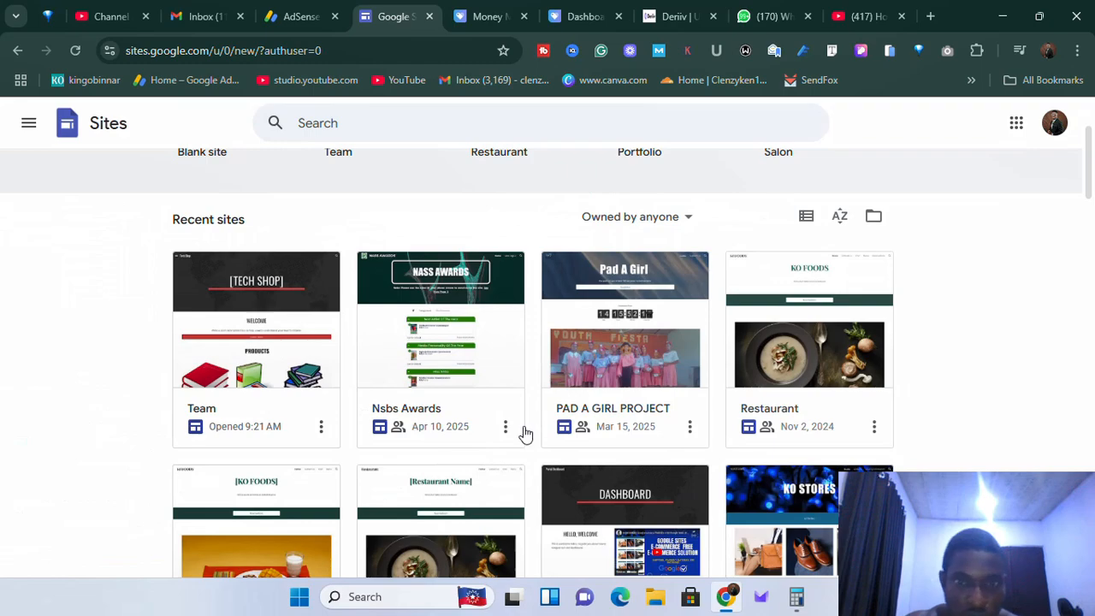
pyautogui.scroll(3, 531, 402)
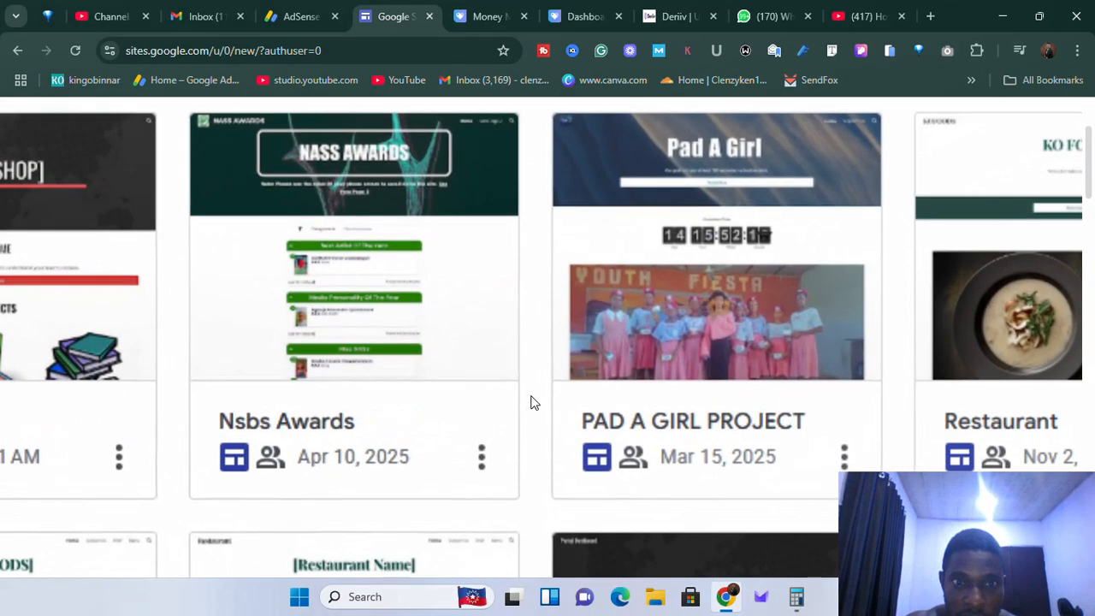
pyautogui.scroll(-3, 530, 402)
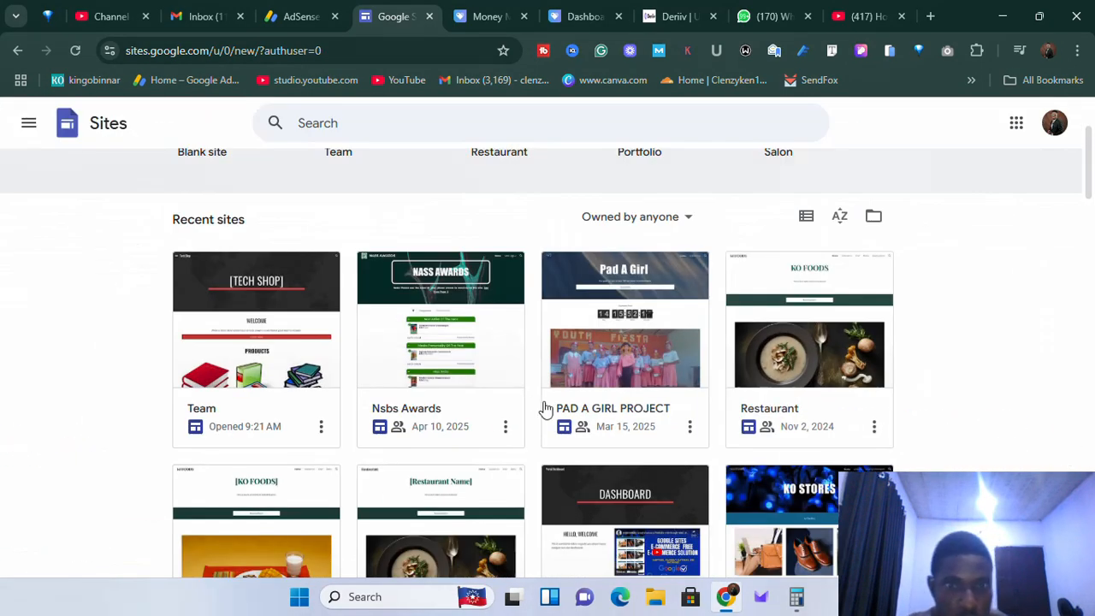
pyautogui.scroll(-4, 530, 409)
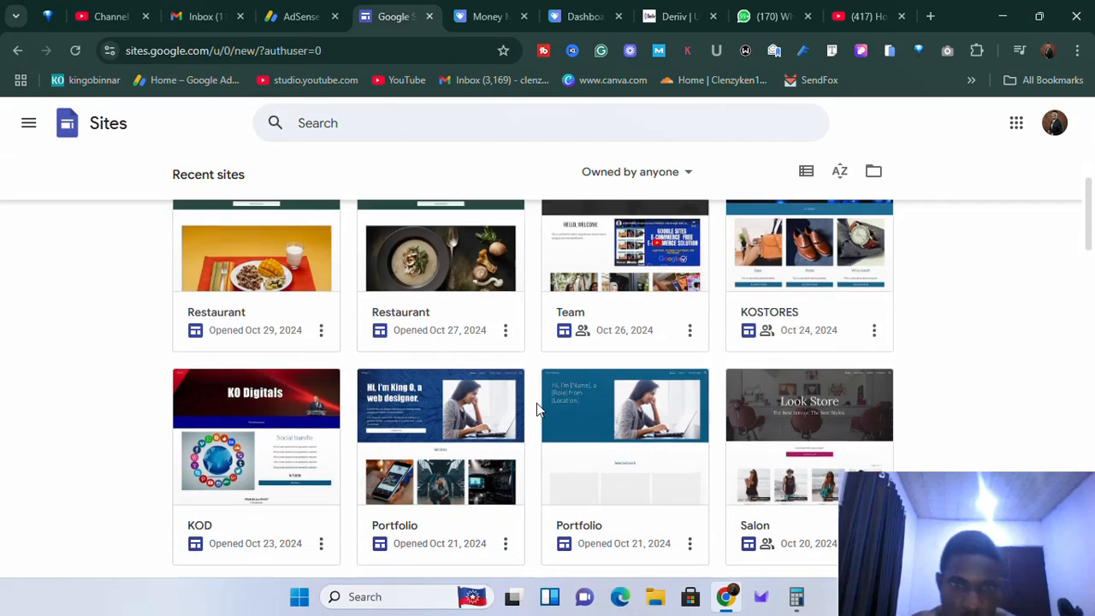
pyautogui.scroll(6, 537, 403)
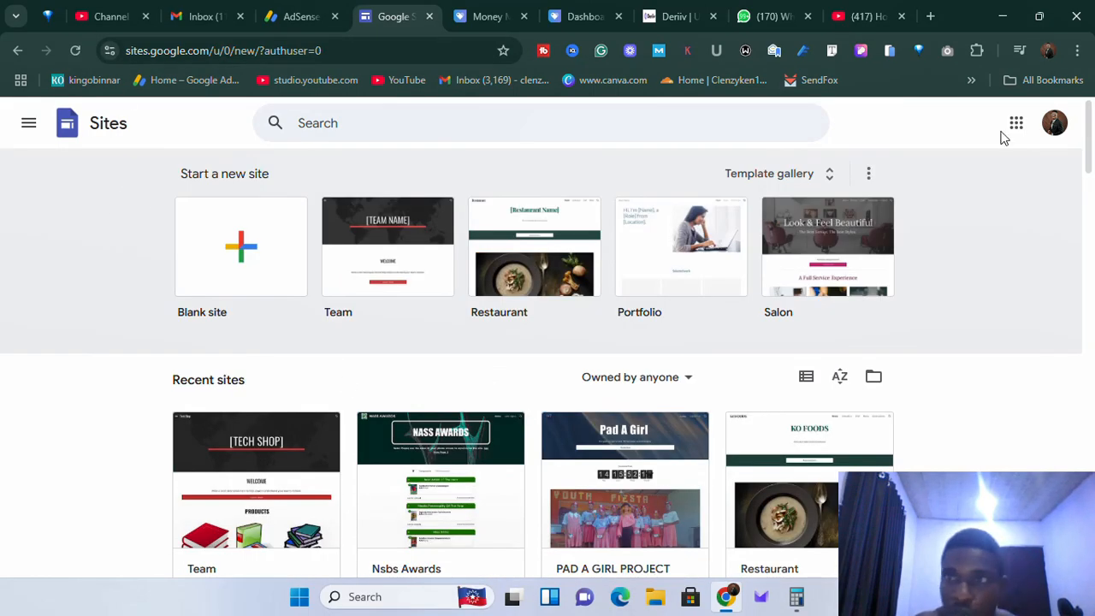
pyautogui.scroll(3, 1059, 137)
pyautogui.scroll(5, 1059, 139)
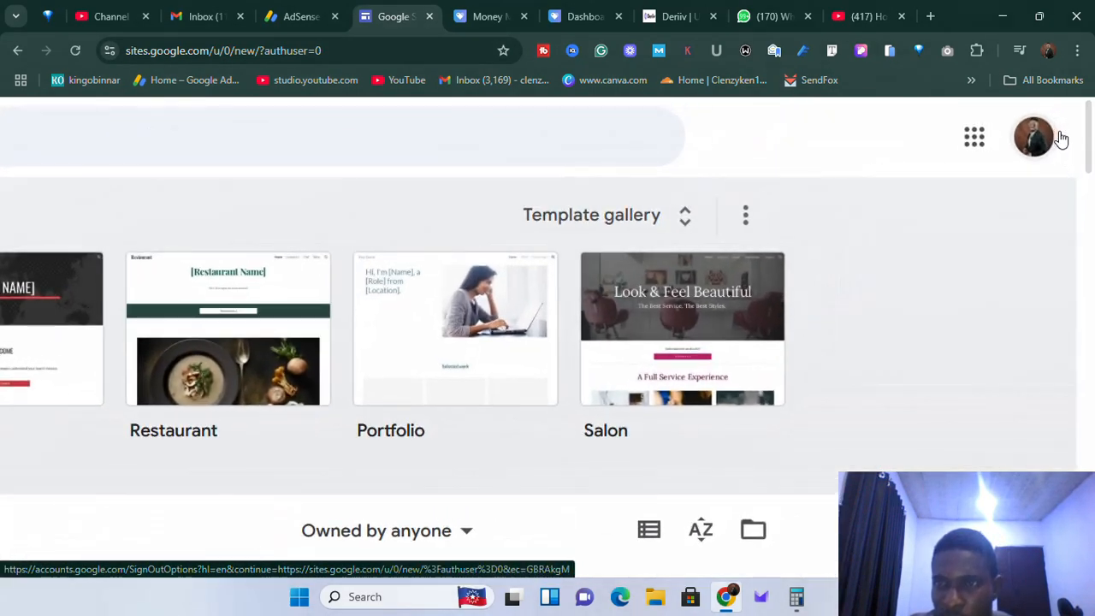
pyautogui.scroll(-5, 1058, 144)
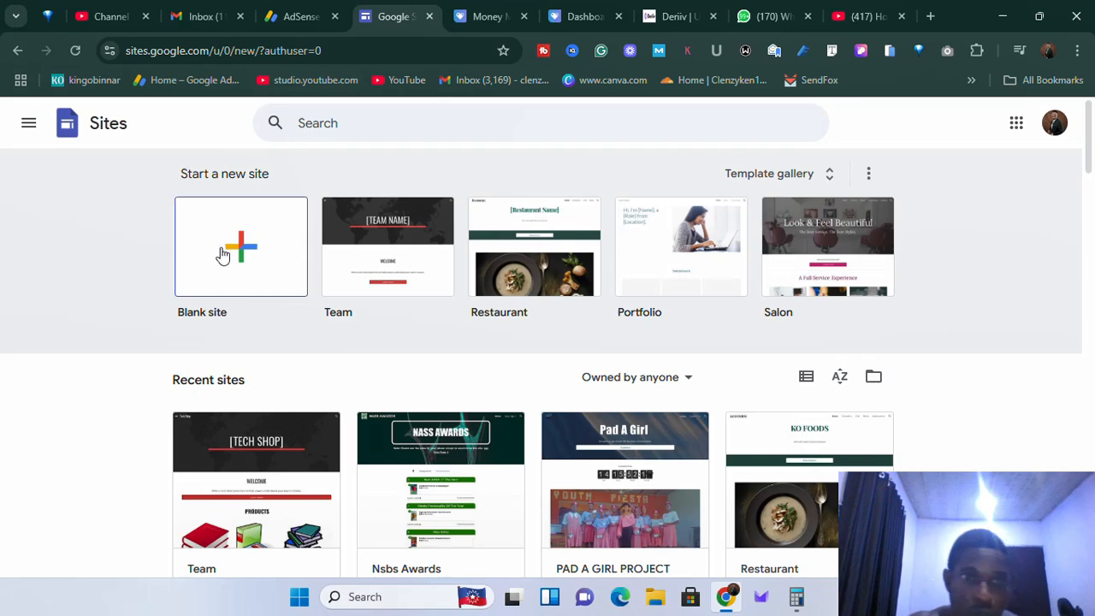
pyautogui.scroll(4, 222, 253)
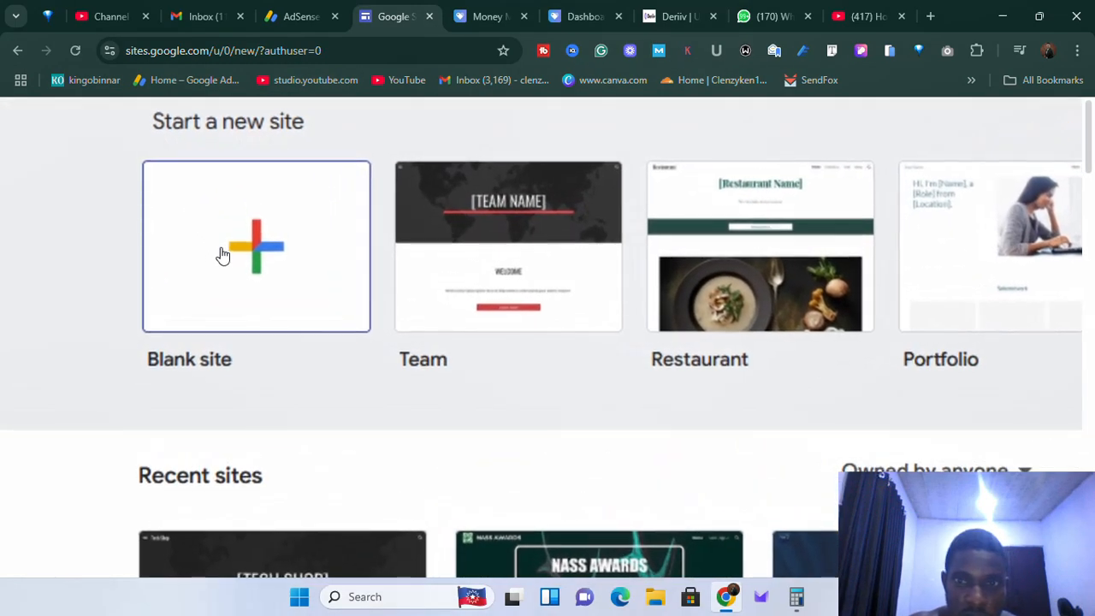
pyautogui.scroll(-4, 221, 254)
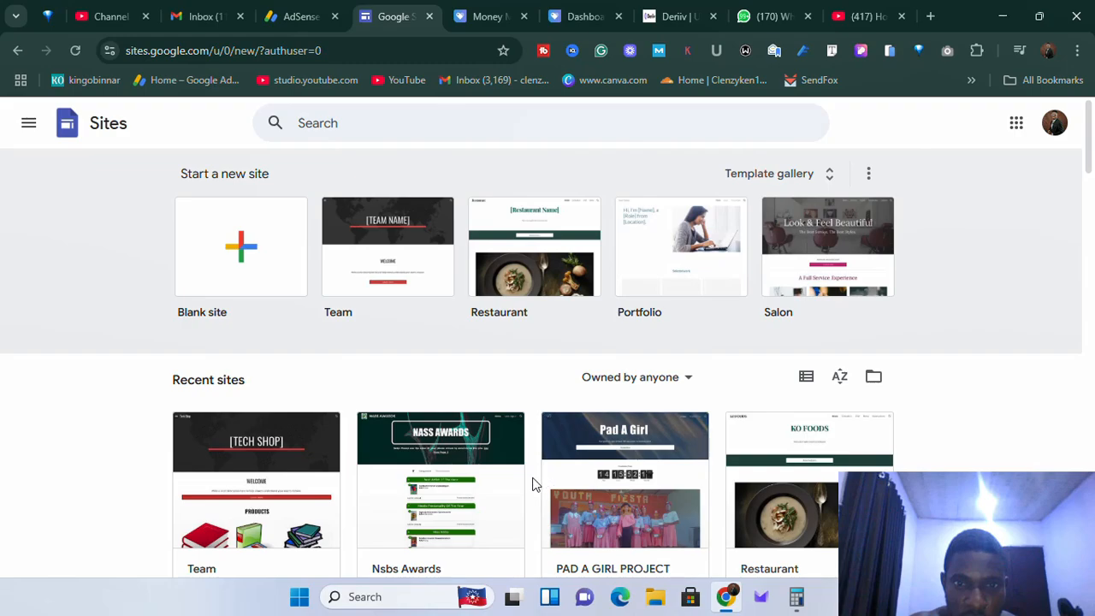
pyautogui.scroll(2, 533, 484)
pyautogui.scroll(-2, 533, 485)
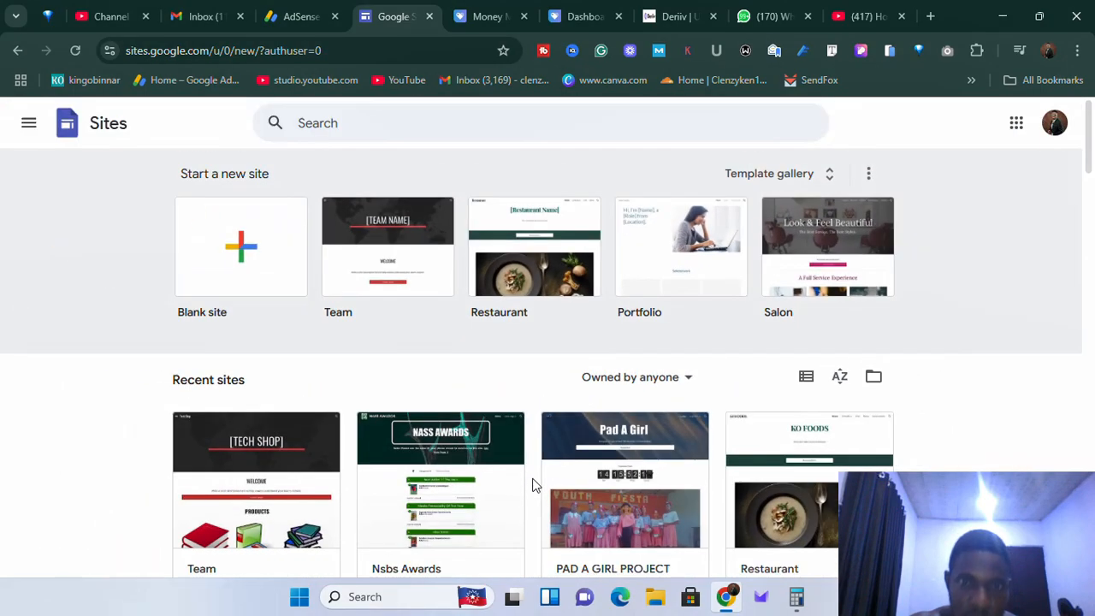
pyautogui.scroll(-20, 532, 485)
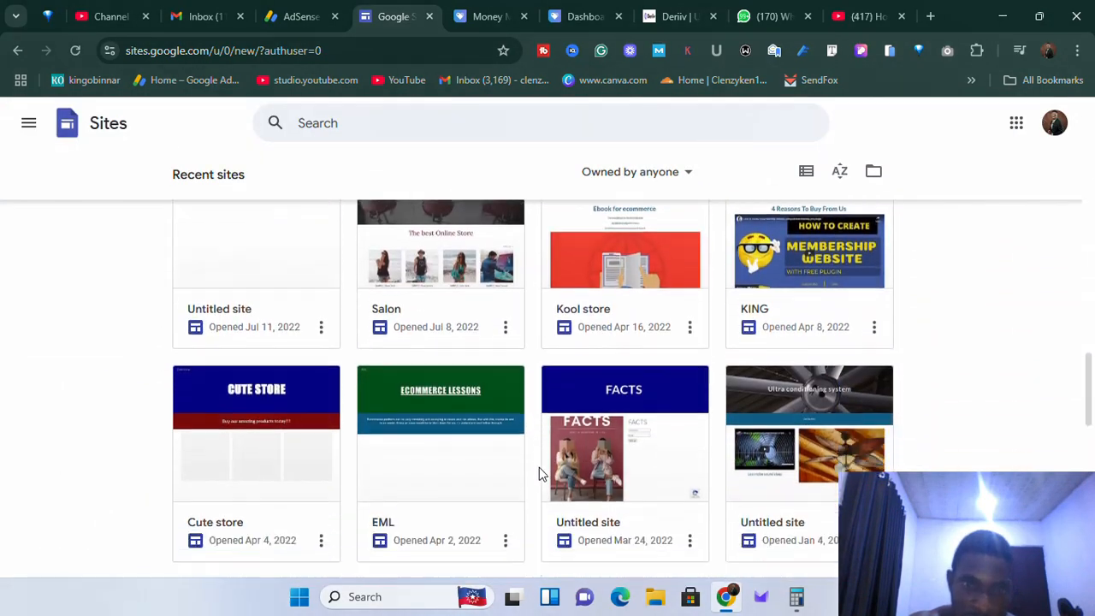
pyautogui.scroll(-5, 539, 473)
pyautogui.scroll(15, 539, 472)
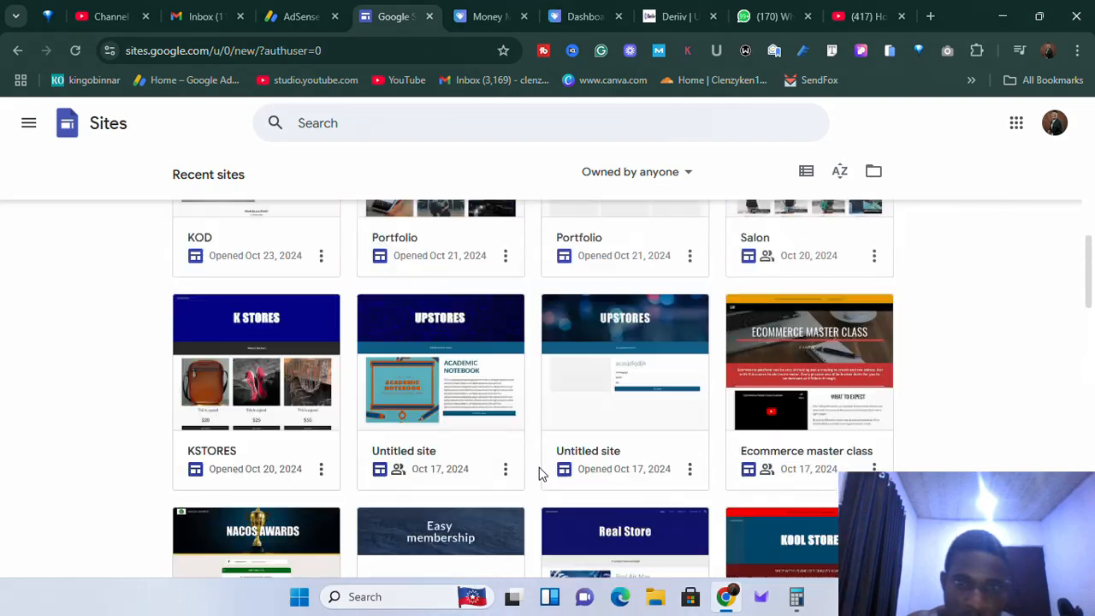
pyautogui.scroll(10, 539, 470)
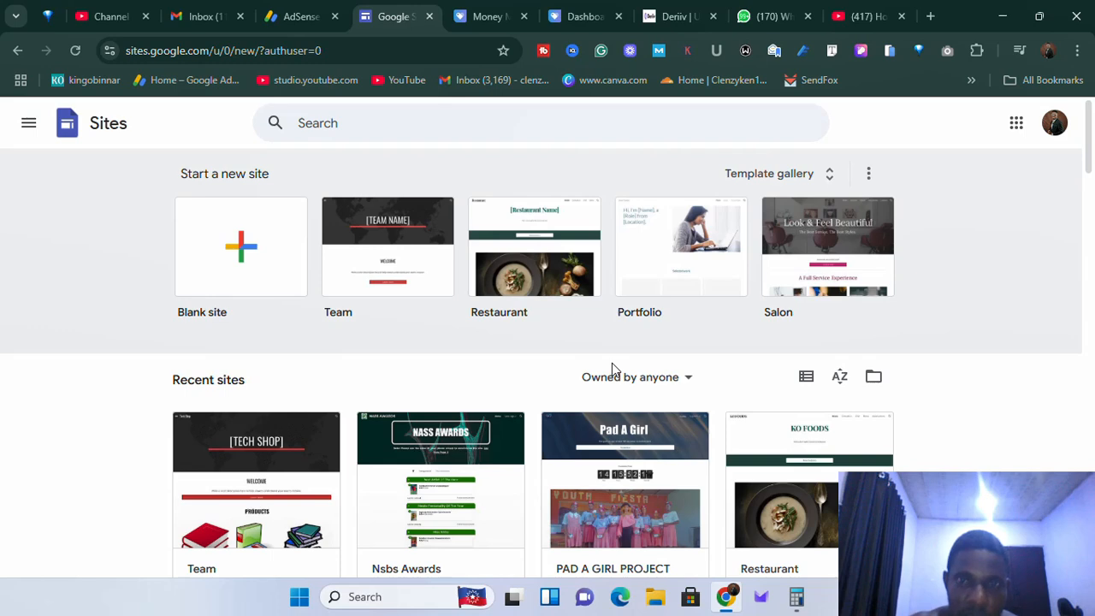
# Open the full template gallery and review the Personal, Work, Small business and Education templates.
pyautogui.click(771, 176)
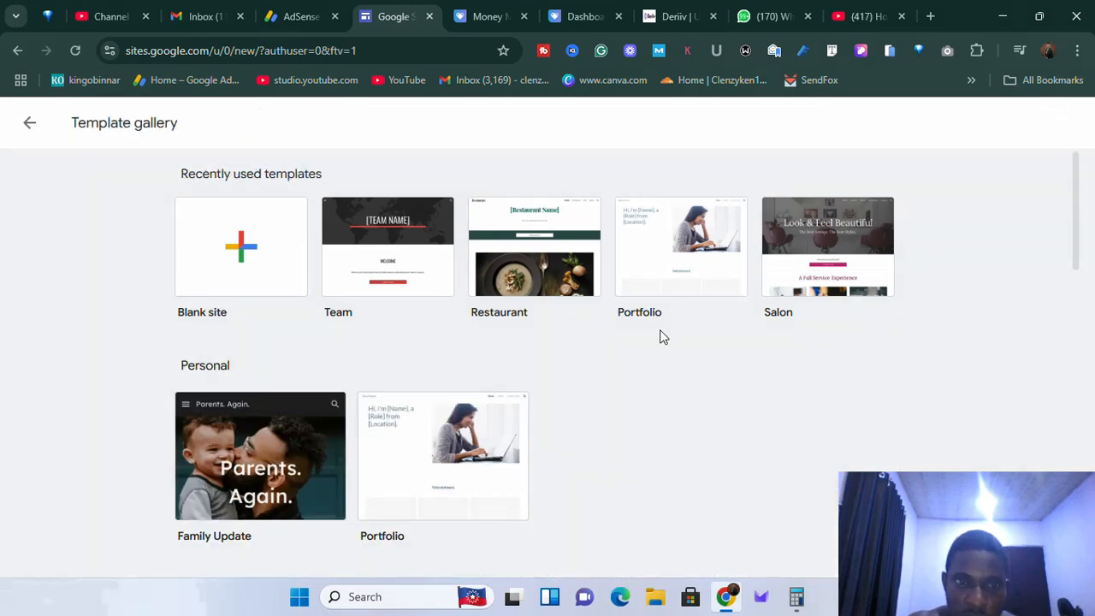
pyautogui.scroll(-1, 660, 335)
pyautogui.scroll(-12, 661, 337)
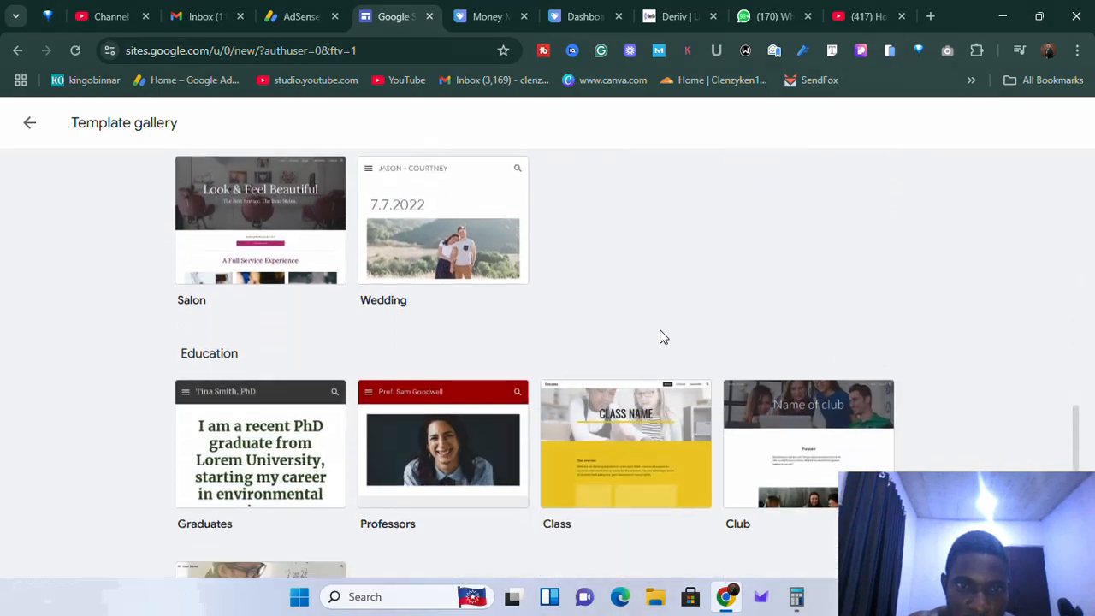
pyautogui.scroll(2, 660, 335)
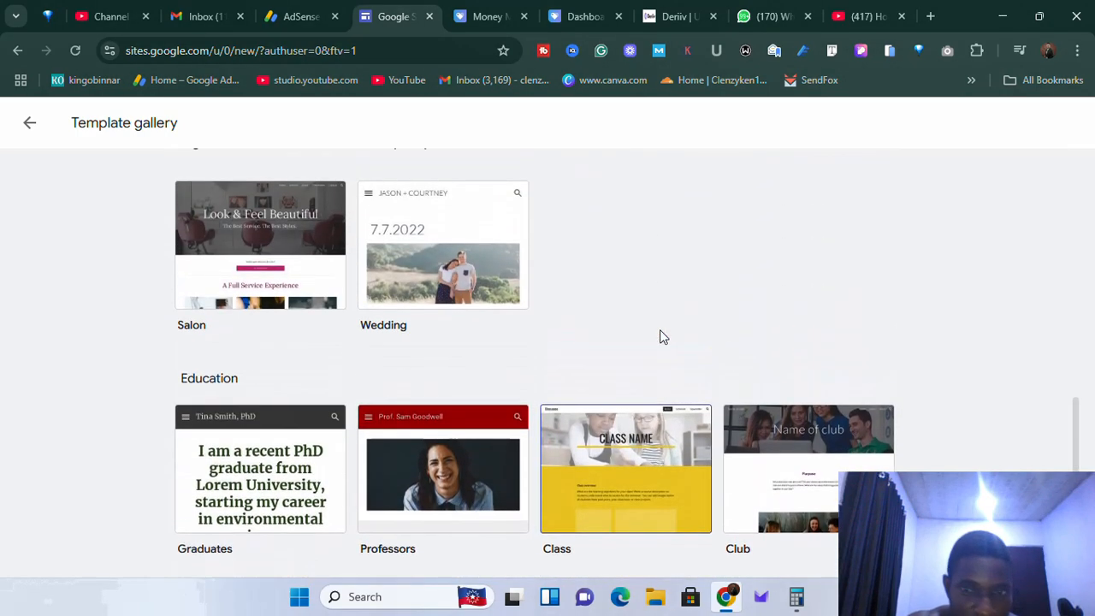
pyautogui.scroll(-2, 659, 336)
pyautogui.scroll(5, 660, 336)
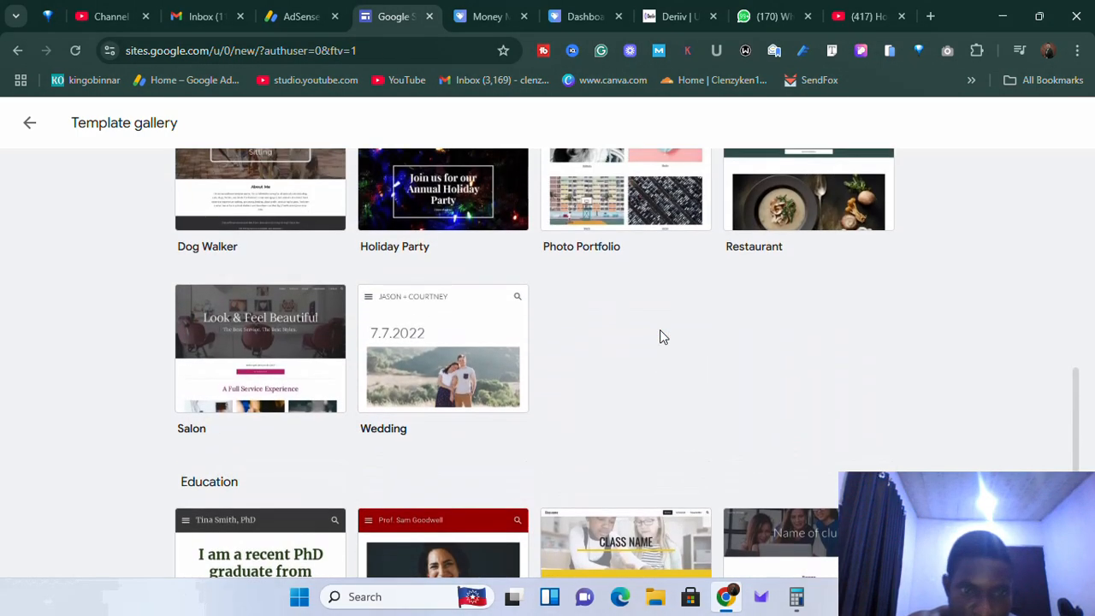
pyautogui.scroll(5, 659, 335)
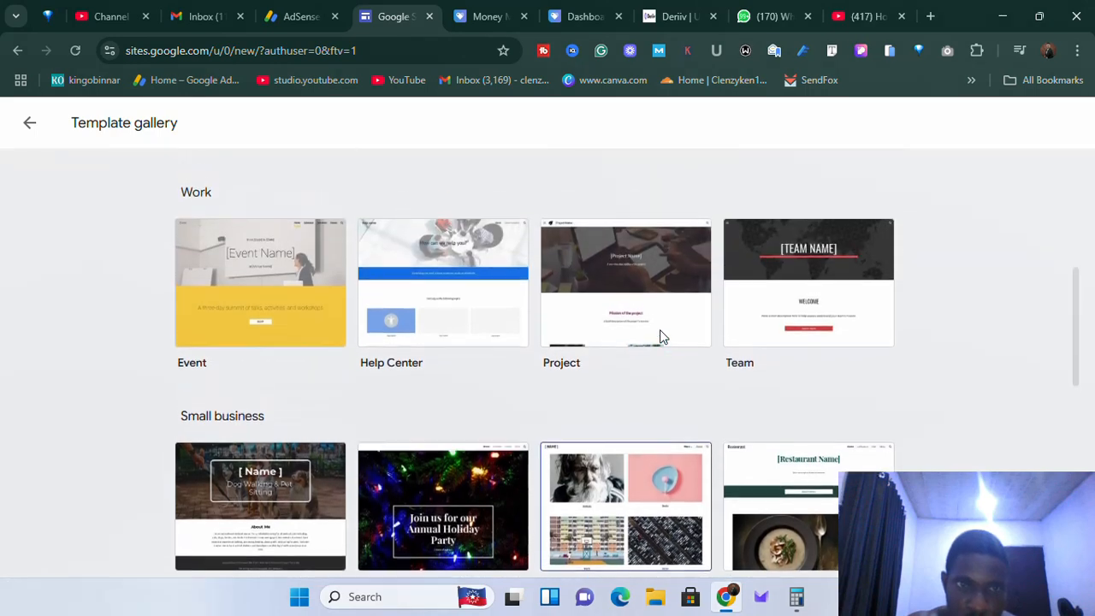
pyautogui.scroll(2, 659, 336)
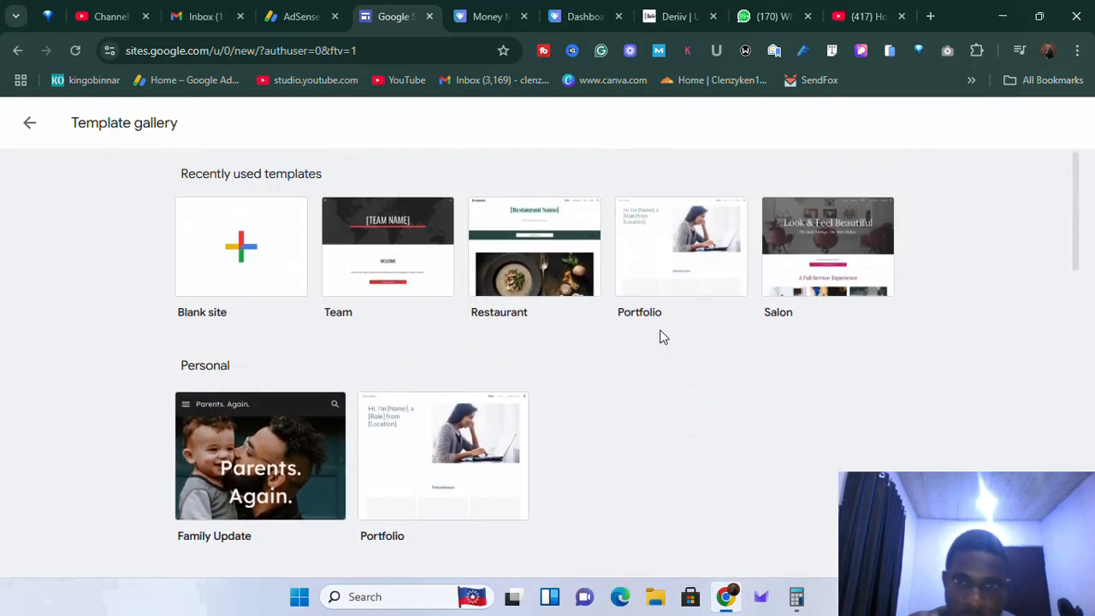
pyautogui.scroll(-10, 660, 336)
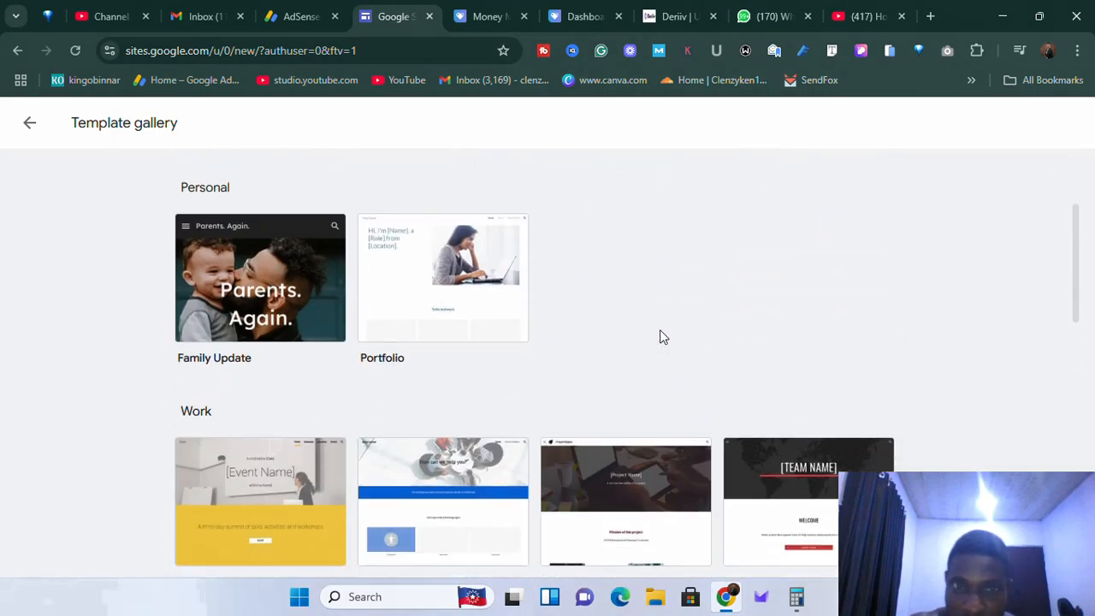
pyautogui.scroll(-3, 660, 336)
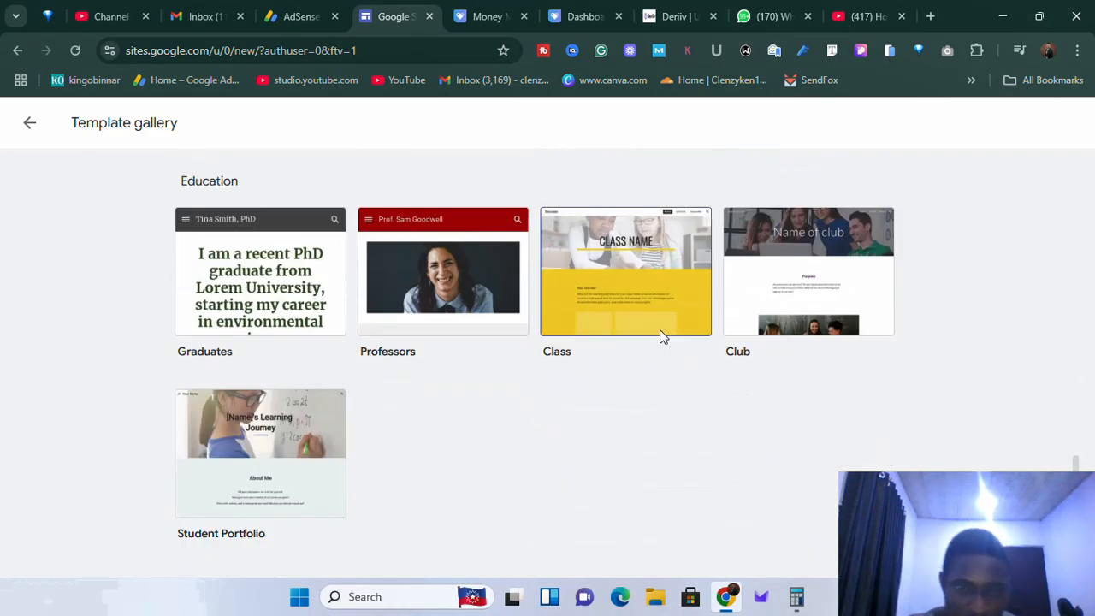
pyautogui.scroll(7, 659, 335)
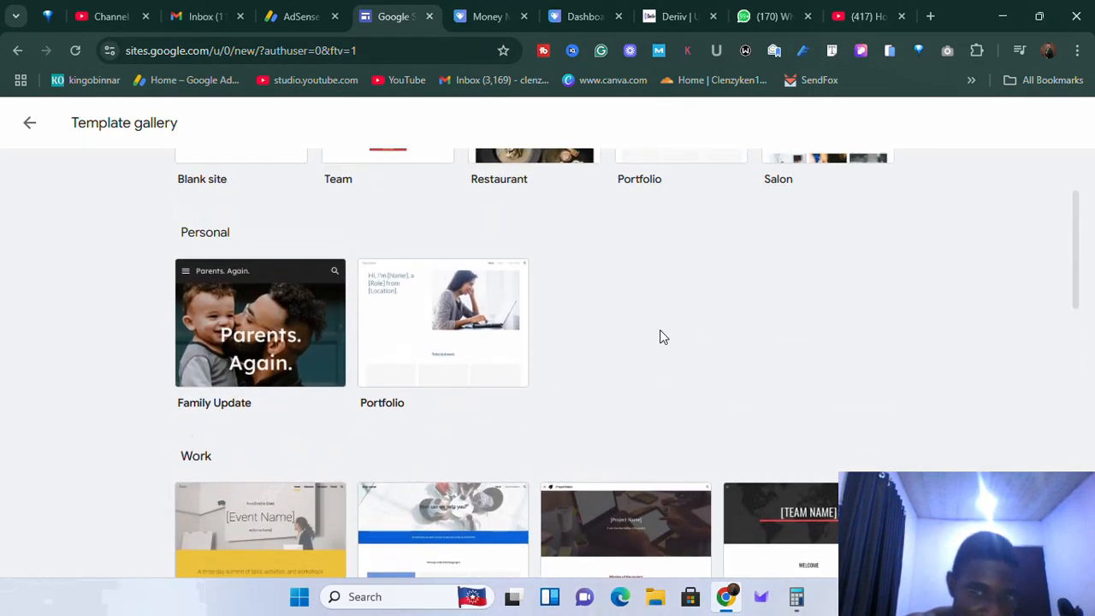
pyautogui.scroll(2, 660, 336)
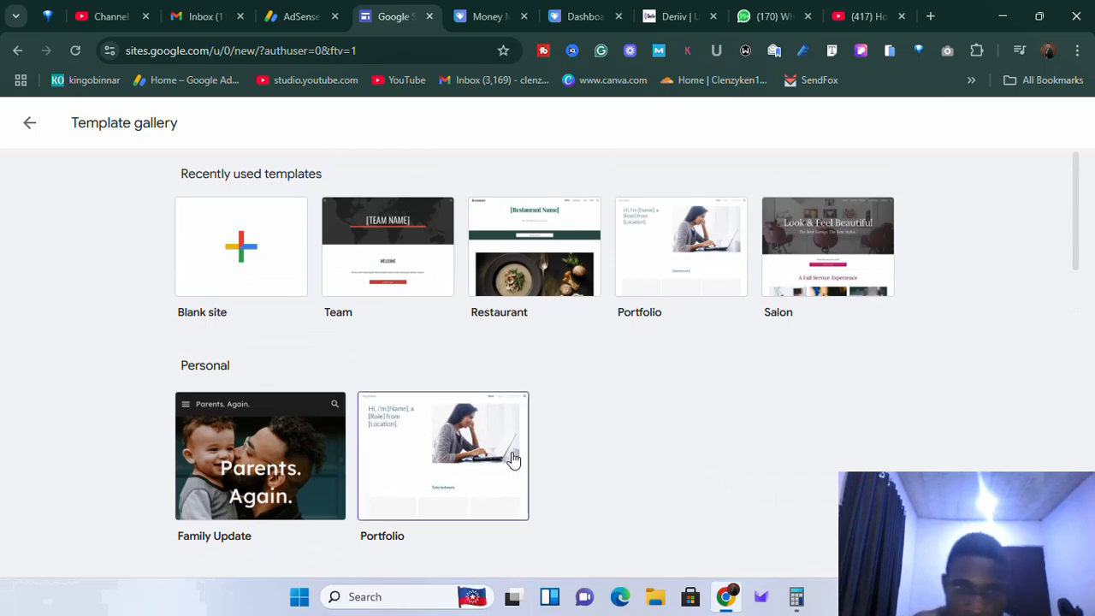
# Create a new site from the Portfolio template in the Personal category.
pyautogui.scroll(-1, 470, 482)
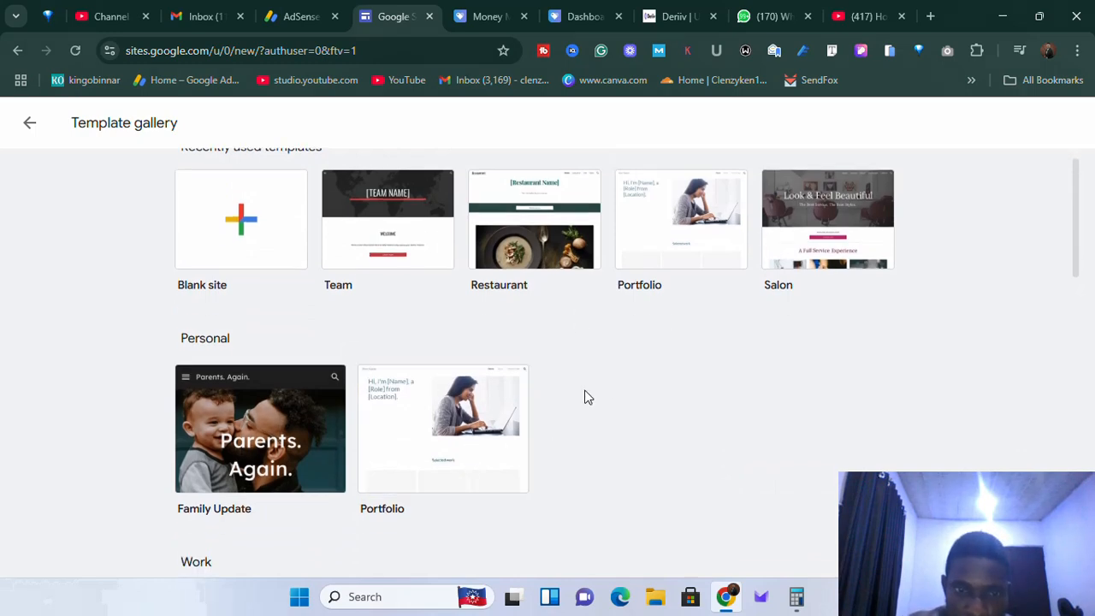
pyautogui.scroll(5, 526, 430)
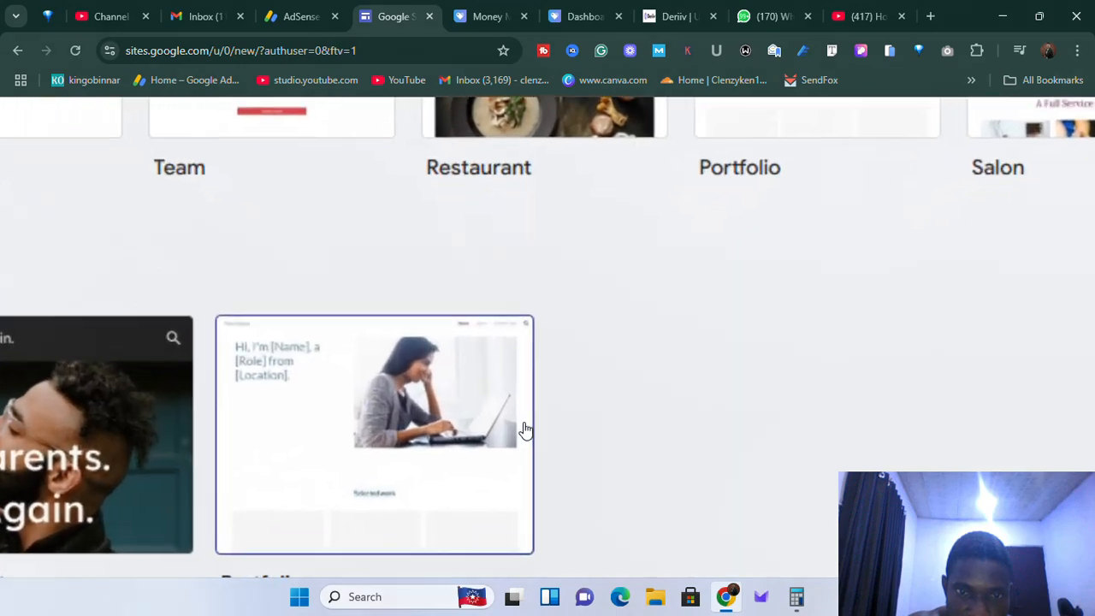
pyautogui.scroll(-5, 525, 431)
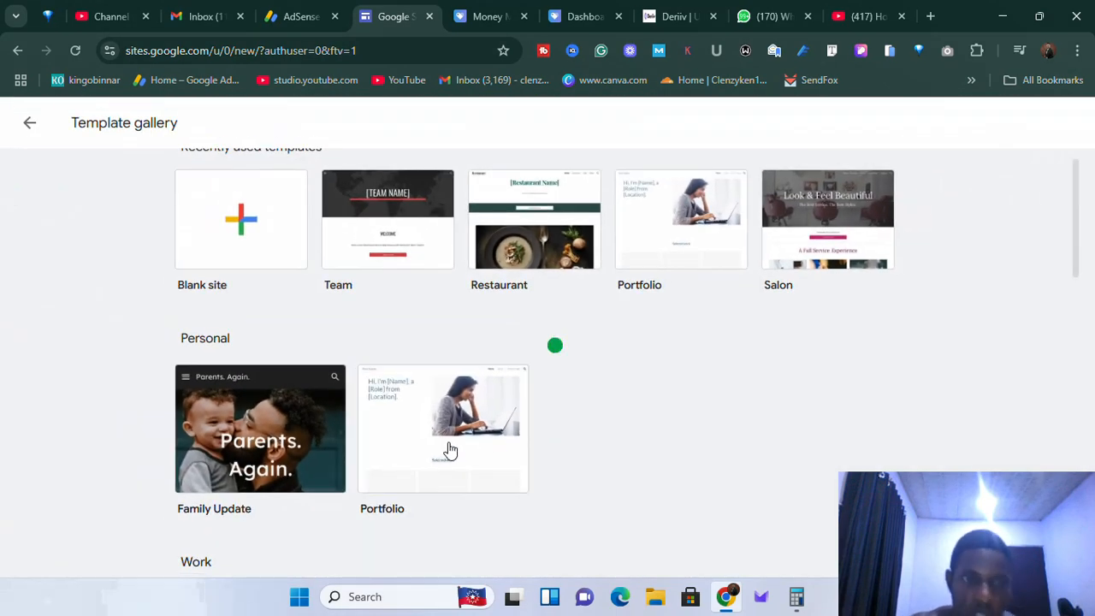
pyautogui.click(451, 450)
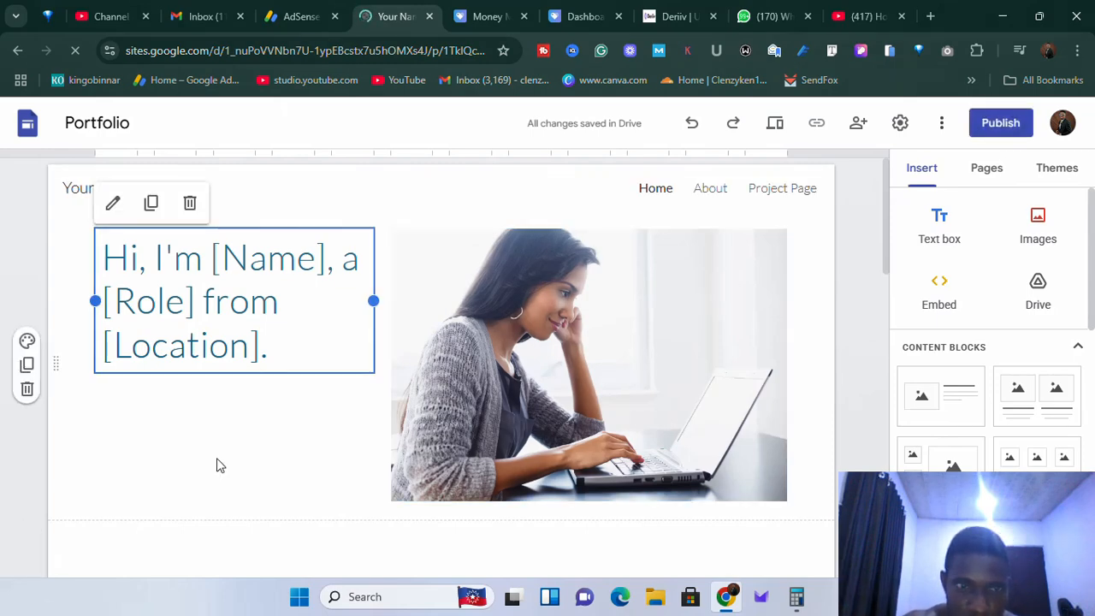
# Examine the new site's home page from the introduction and image through Selected work to the contact line, and select the introduction section.
pyautogui.scroll(3, 316, 429)
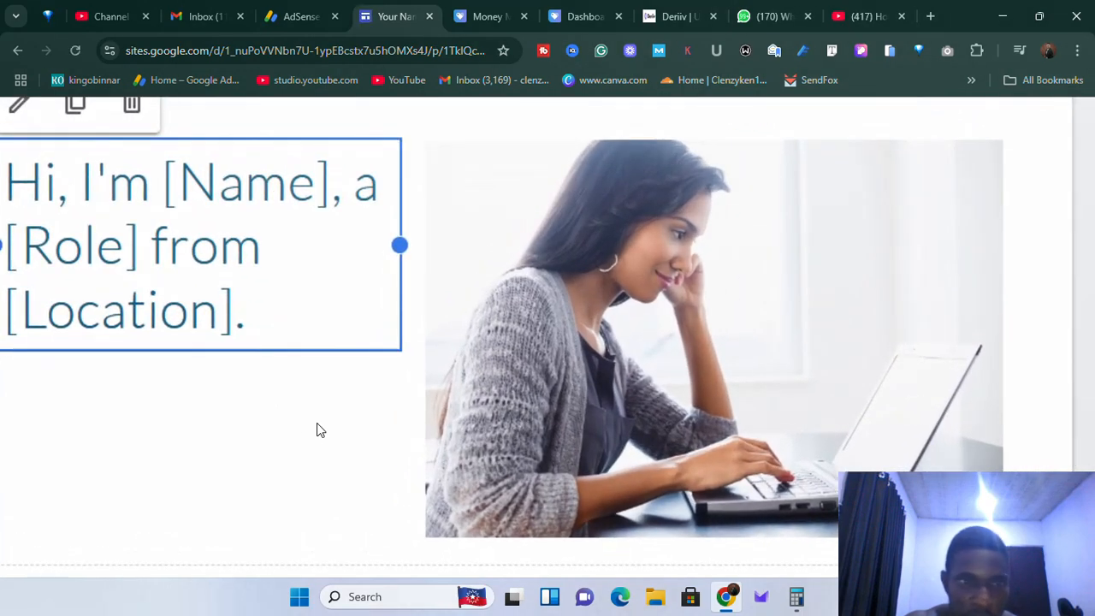
pyautogui.scroll(-3, 317, 429)
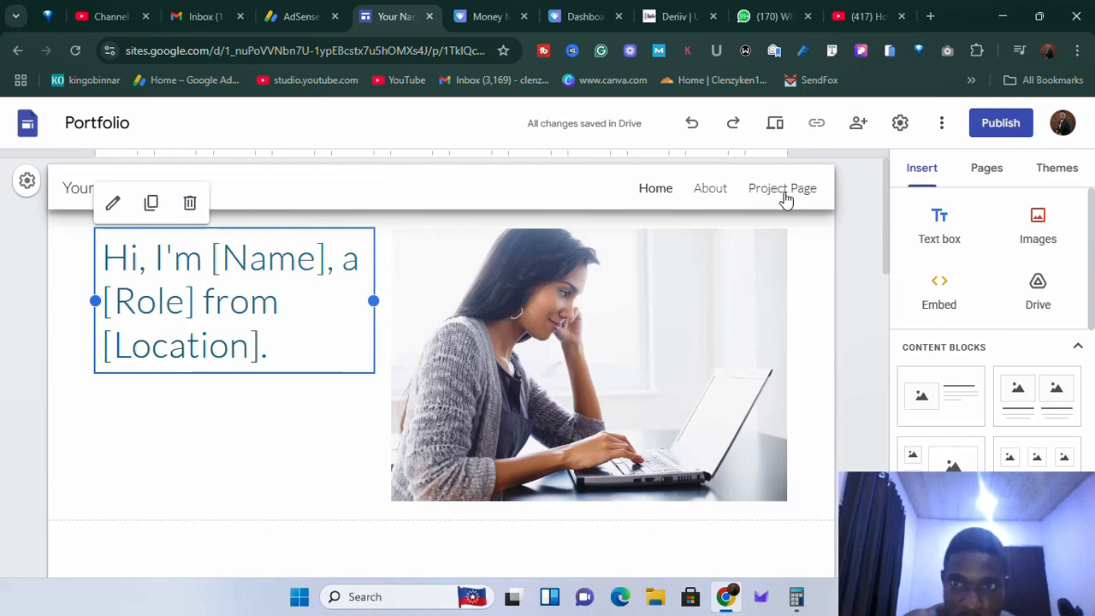
pyautogui.scroll(-4, 570, 351)
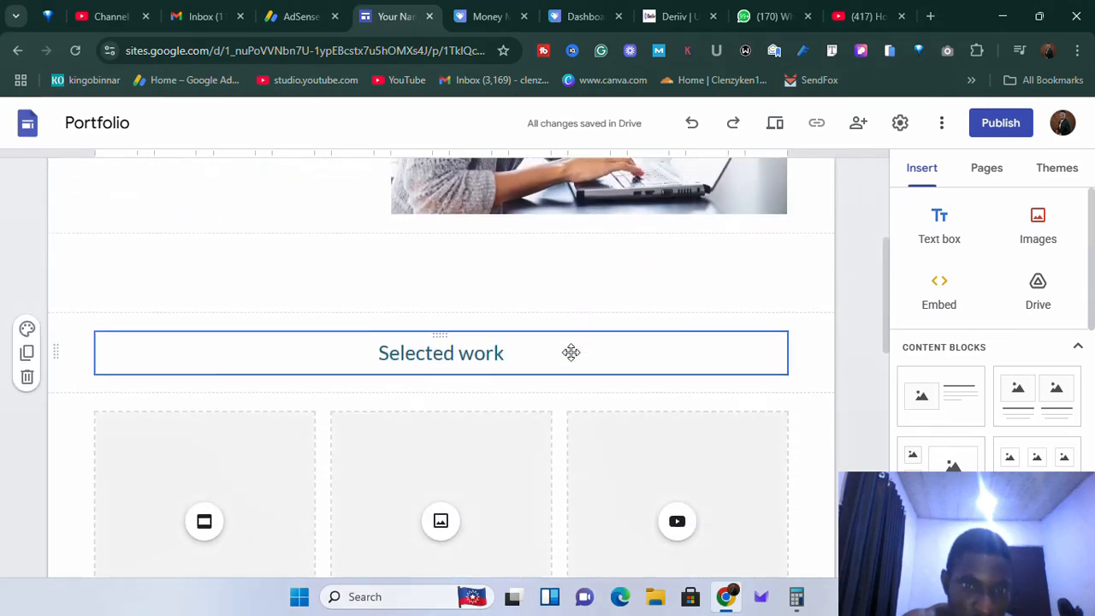
pyautogui.scroll(-6, 570, 352)
pyautogui.scroll(1, 571, 352)
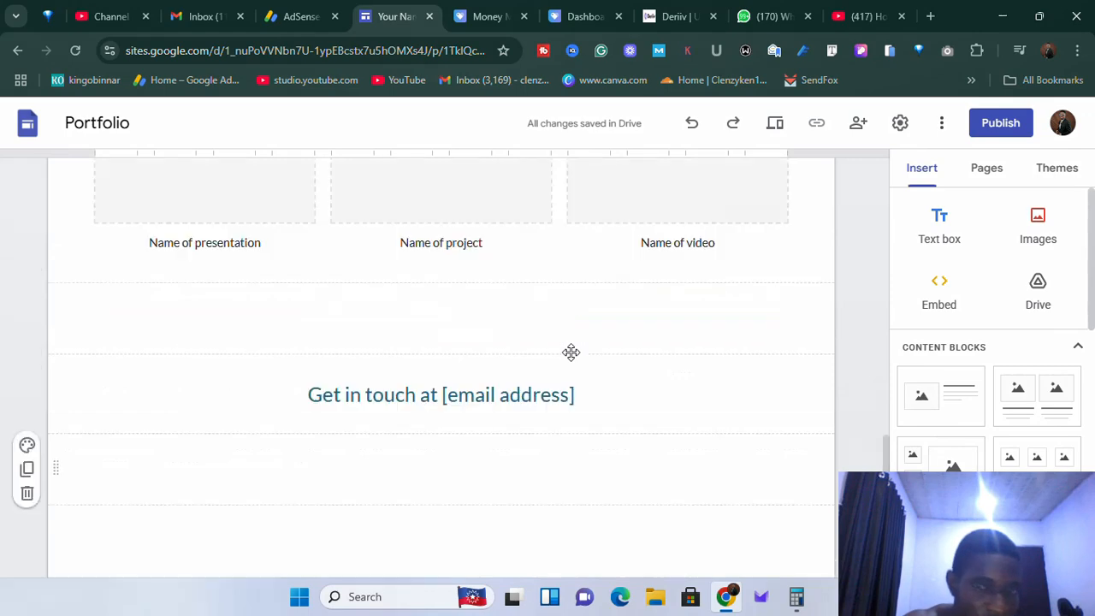
pyautogui.scroll(10, 571, 352)
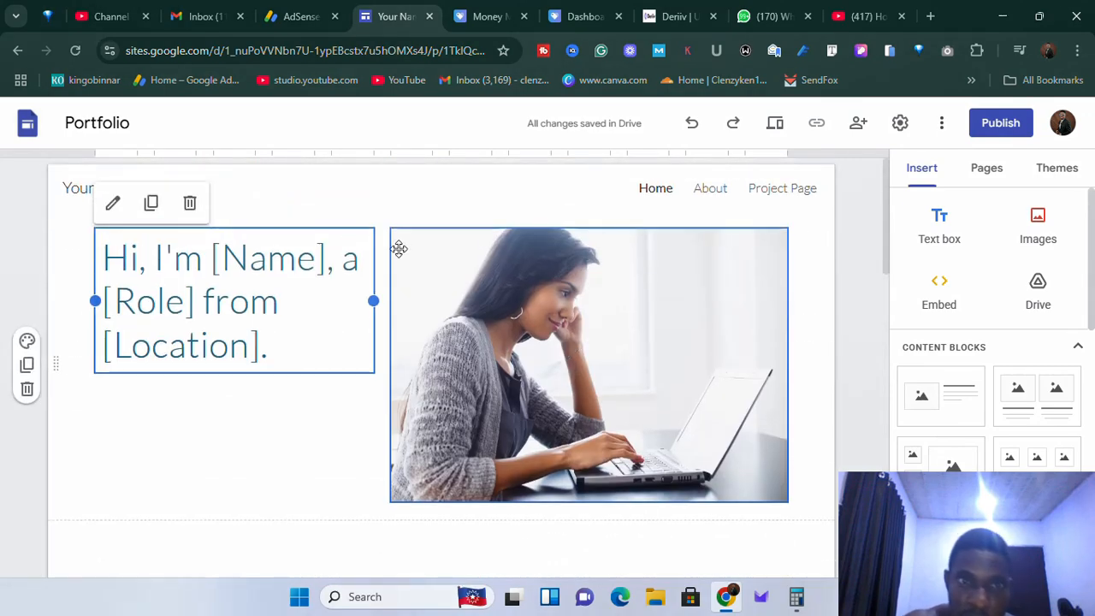
pyautogui.click(326, 467)
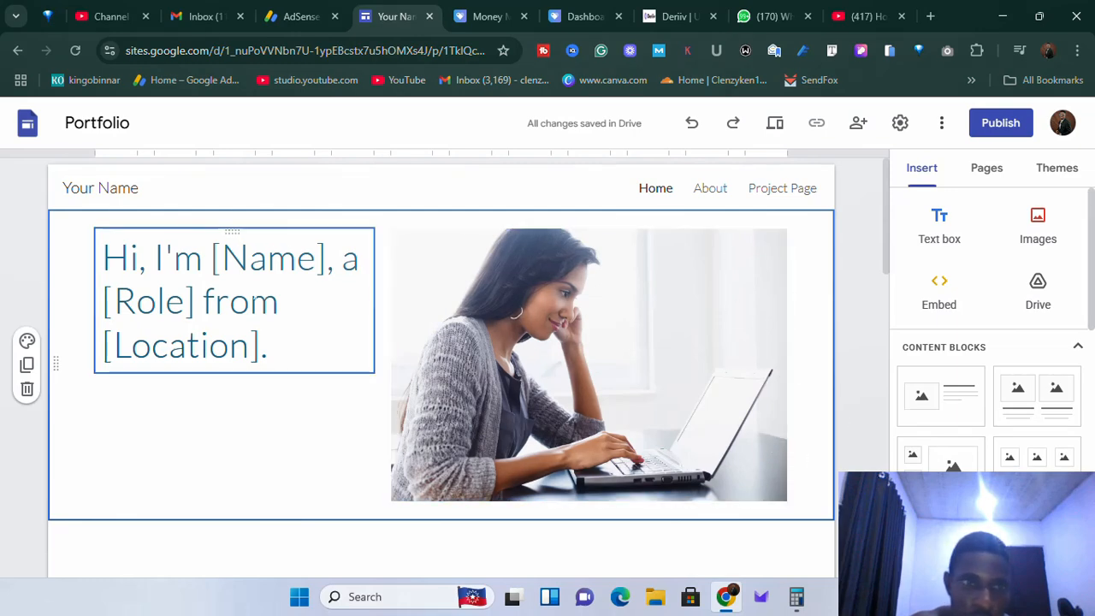
# Replace the [Name] placeholder, including its brackets, in the introduction heading with the site owner's name.
pyautogui.click(316, 257)
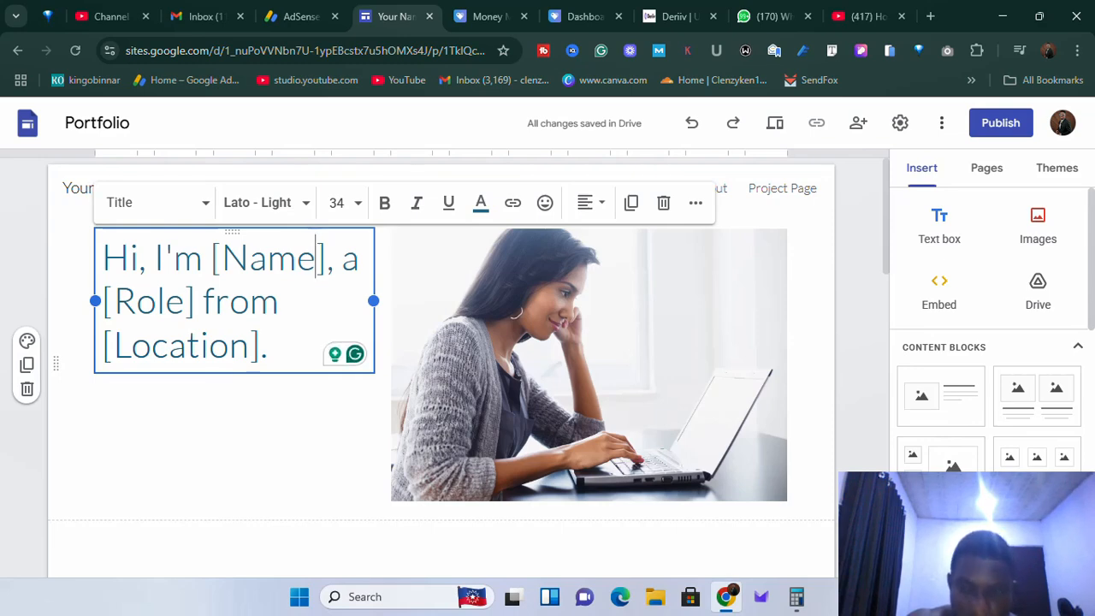
pyautogui.press('BackSpace')
pyautogui.press('BackSpace')
pyautogui.press('BackSpace')
pyautogui.press('BackSpace')
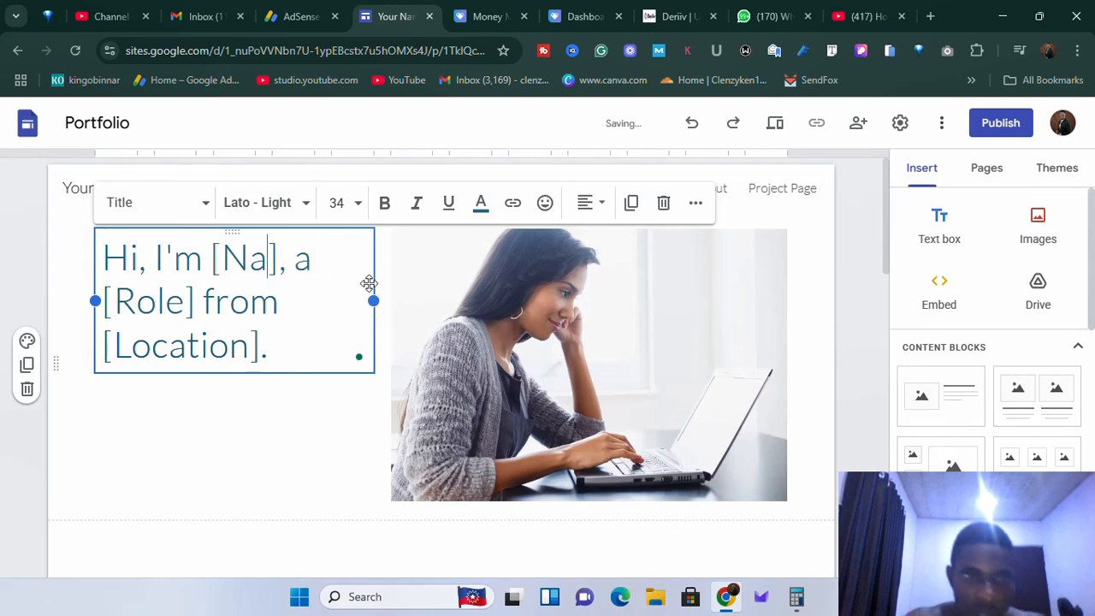
pyautogui.press('Right')
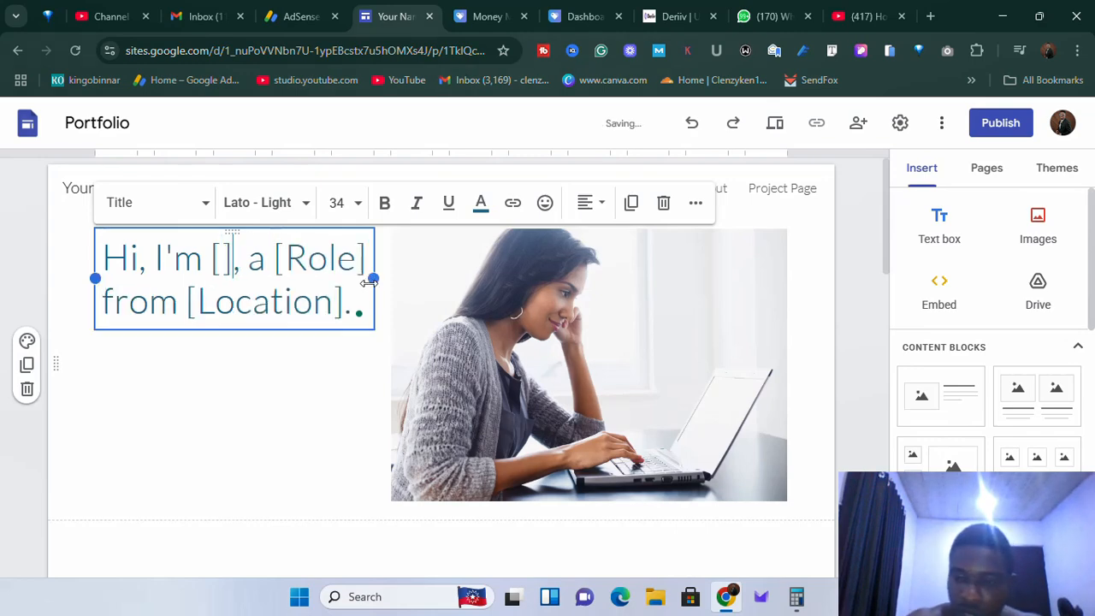
pyautogui.press('BackSpace')
pyautogui.press('BackSpace')
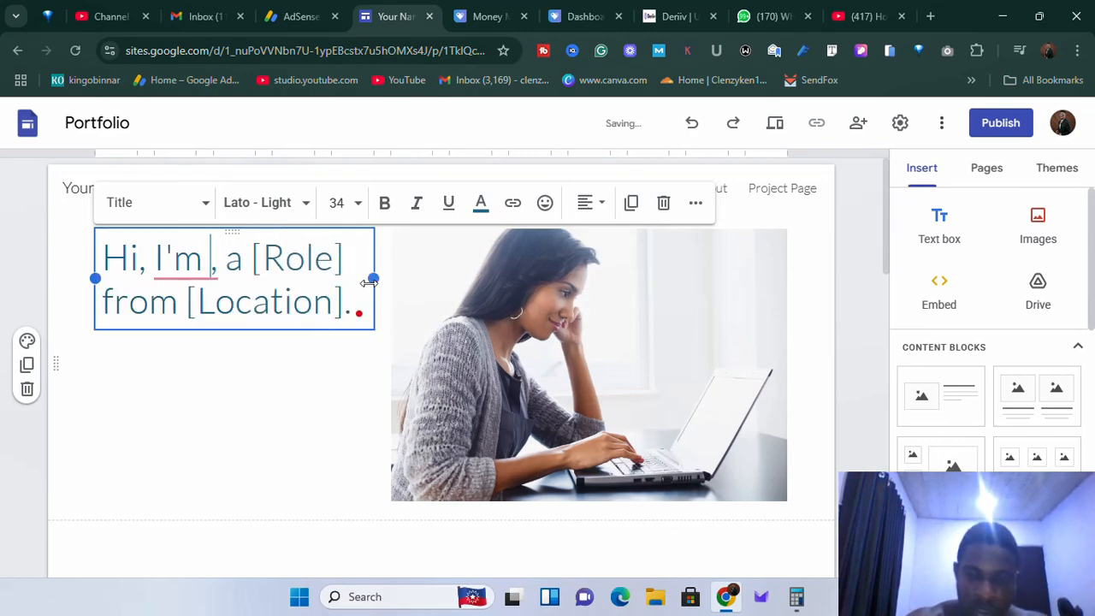
pyautogui.write('King')
pyautogui.press('BackSpace')
pyautogui.press('BackSpace')
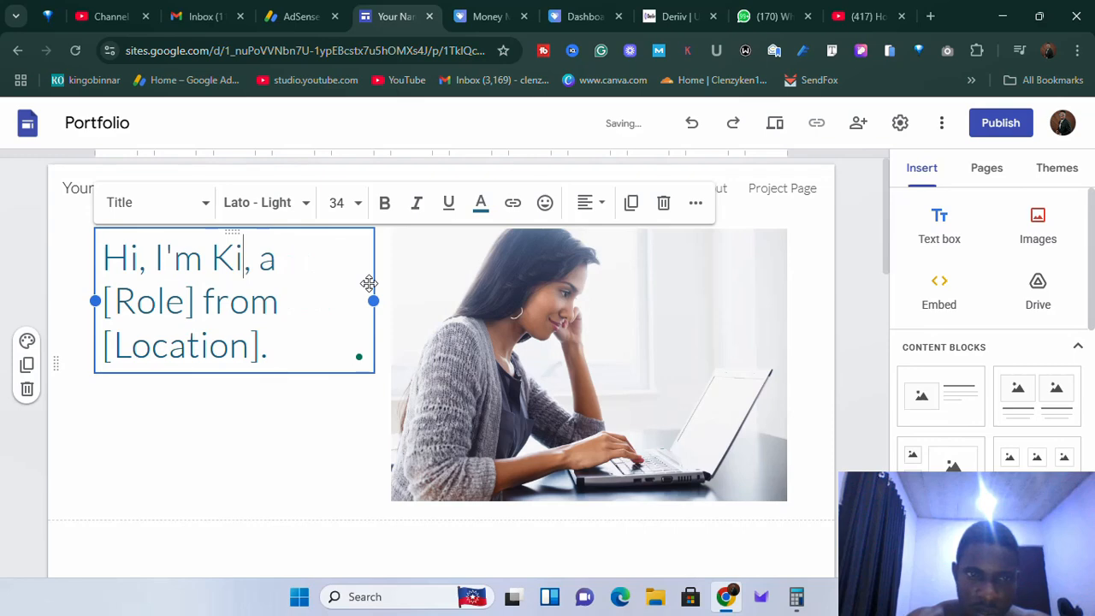
pyautogui.write('ng')
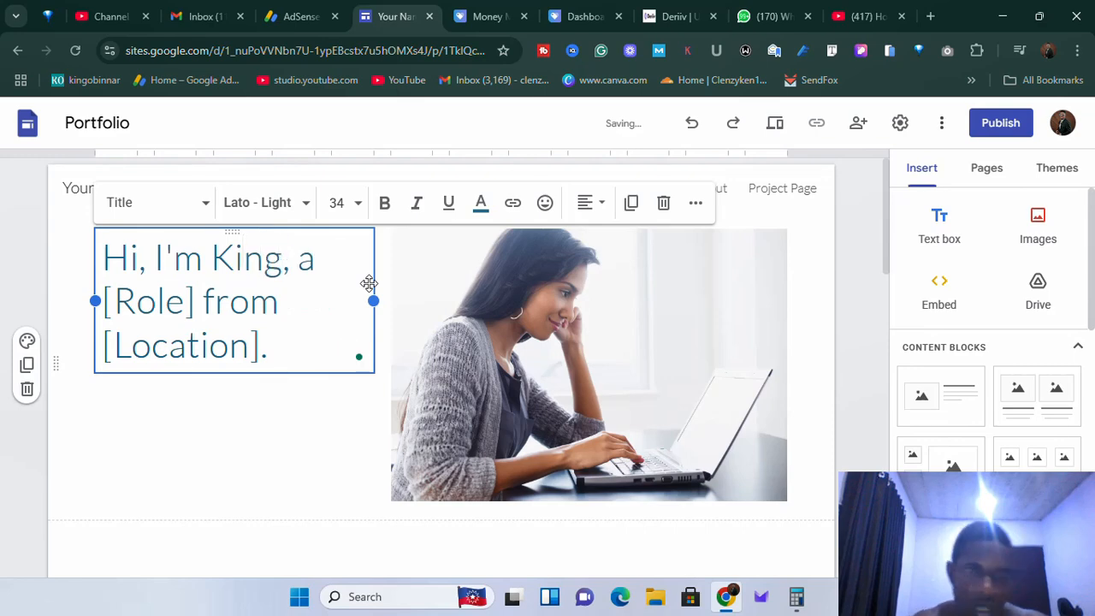
# Replace the [Role] placeholder in the introduction heading with "website Dev".
pyautogui.click(195, 300)
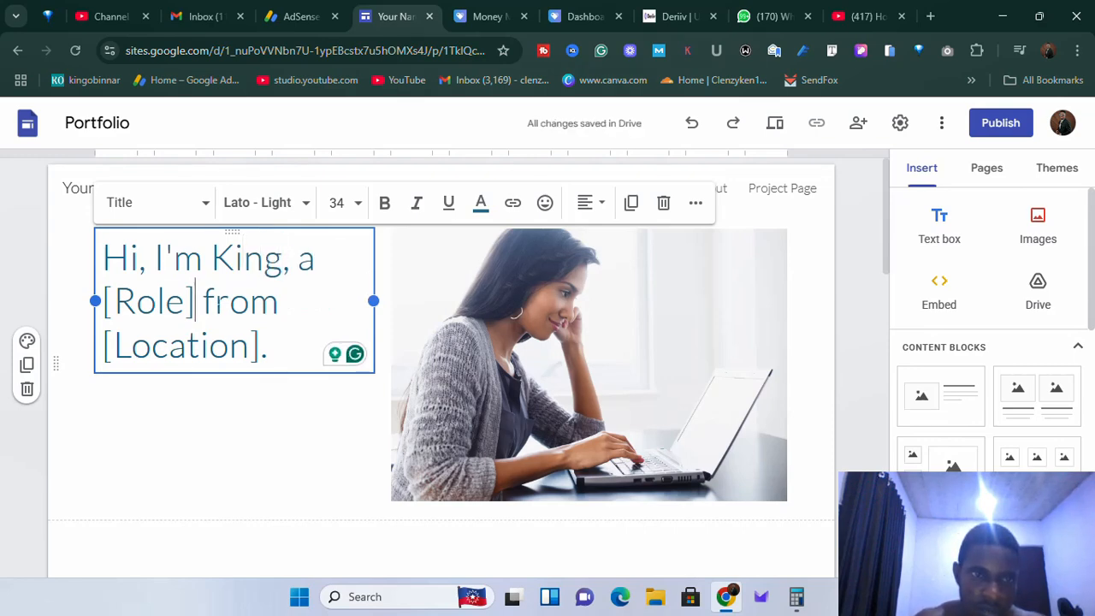
pyautogui.press('BackSpace')
pyautogui.press('BackSpace')
pyautogui.press('BackSpace')
pyautogui.press('BackSpace')
pyautogui.press('BackSpace')
pyautogui.press('BackSpace')
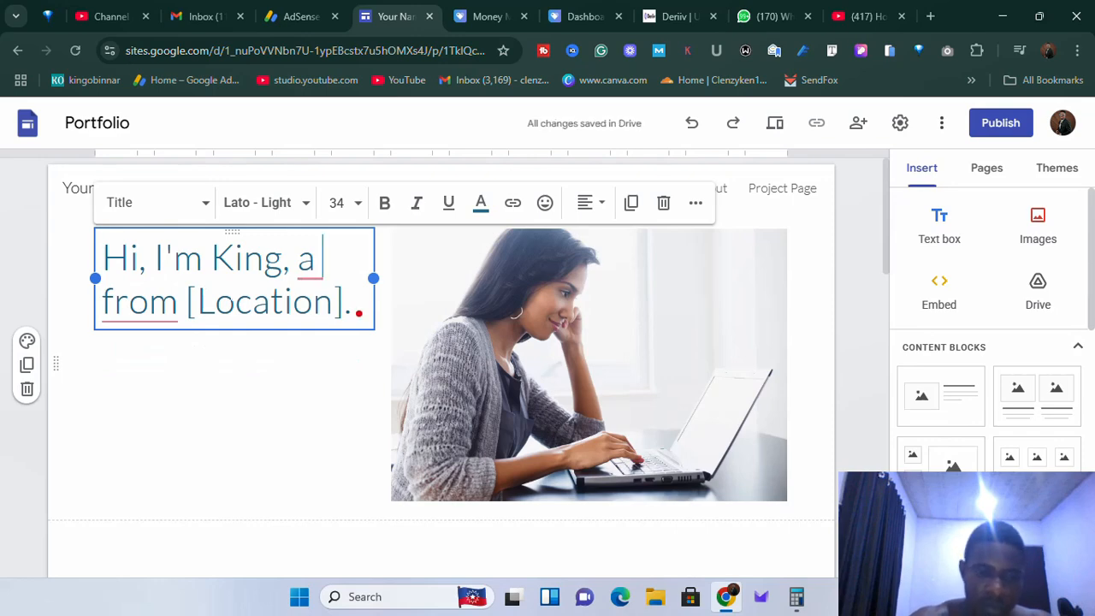
pyautogui.write('website ')
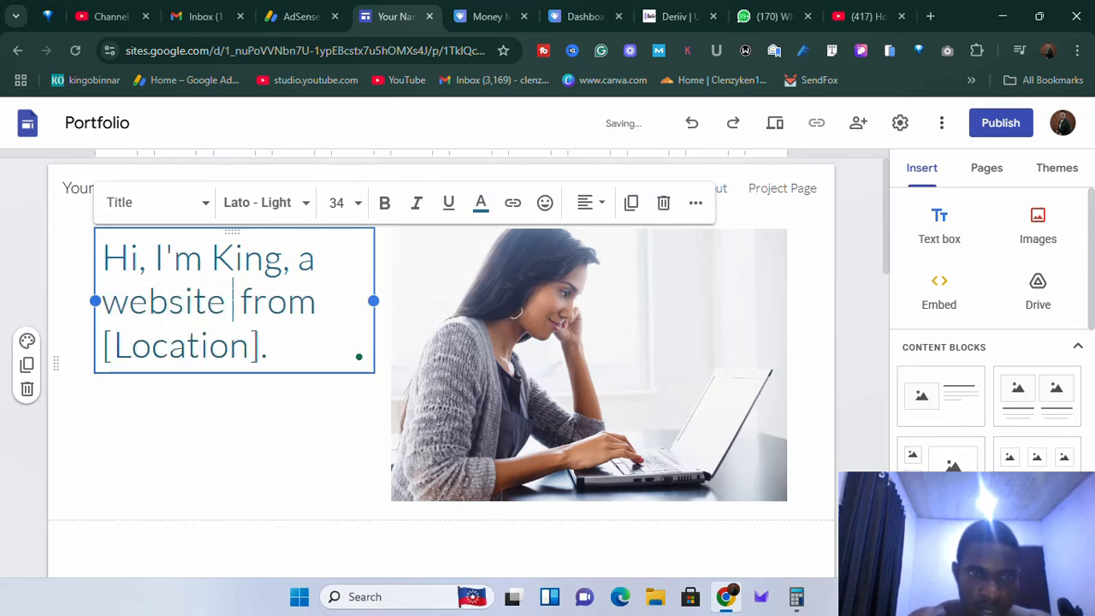
pyautogui.write('Dev ')
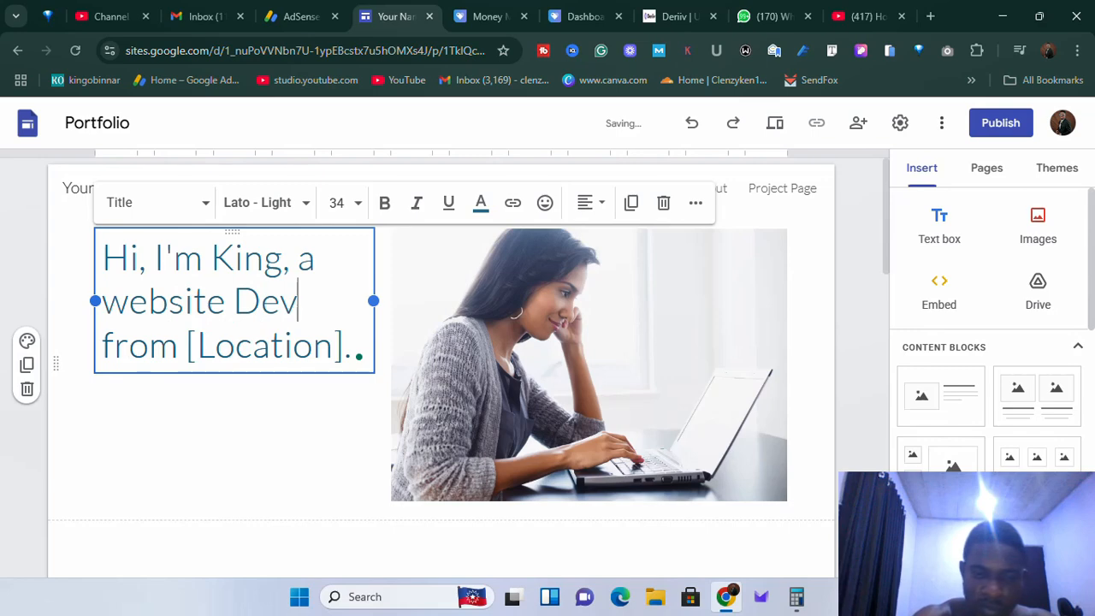
pyautogui.write('e')
pyautogui.press('BackSpace')
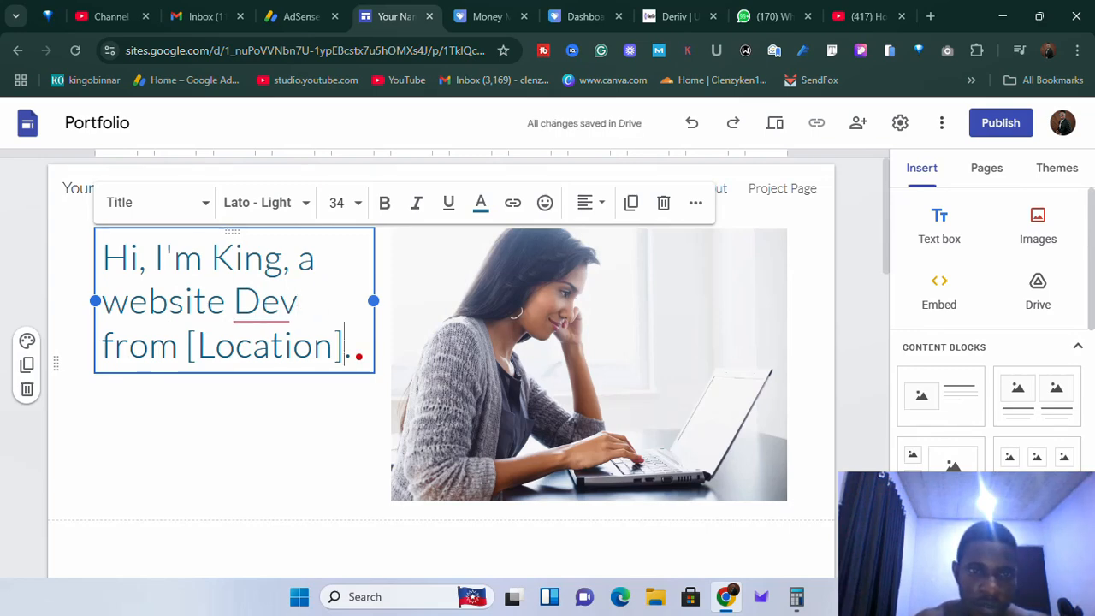
# Replace the [Location] placeholder at the end of the introduction heading with "United States", keeping the final period.
pyautogui.press('BackSpace')
pyautogui.press('BackSpace')
pyautogui.press('BackSpace')
pyautogui.press('BackSpace')
pyautogui.press('BackSpace')
pyautogui.press('BackSpace')
pyautogui.press('BackSpace')
pyautogui.press('BackSpace')
pyautogui.press('BackSpace')
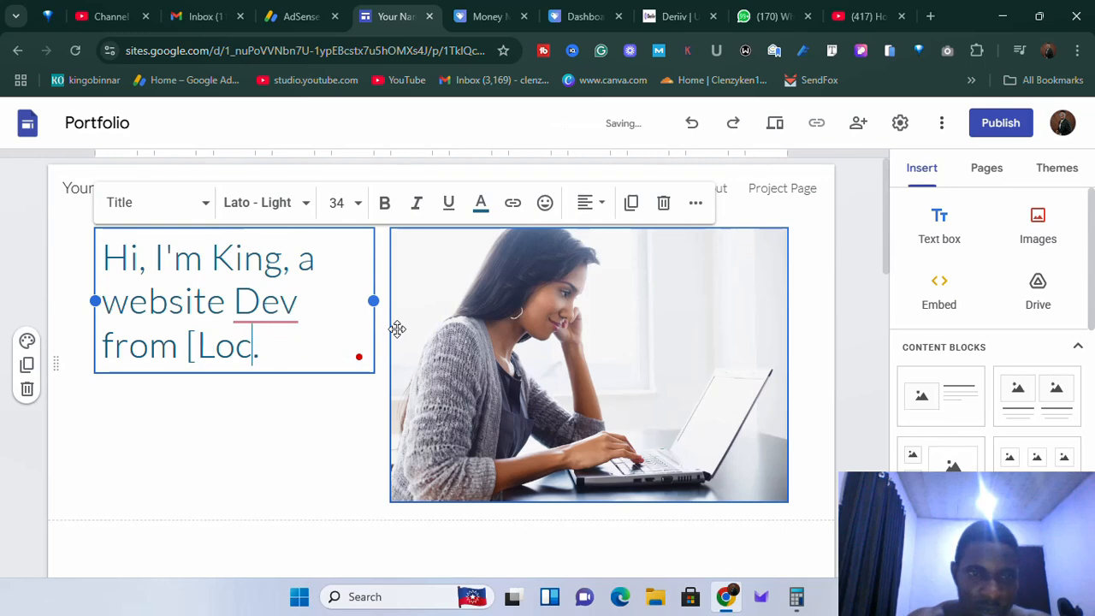
pyautogui.press('BackSpace')
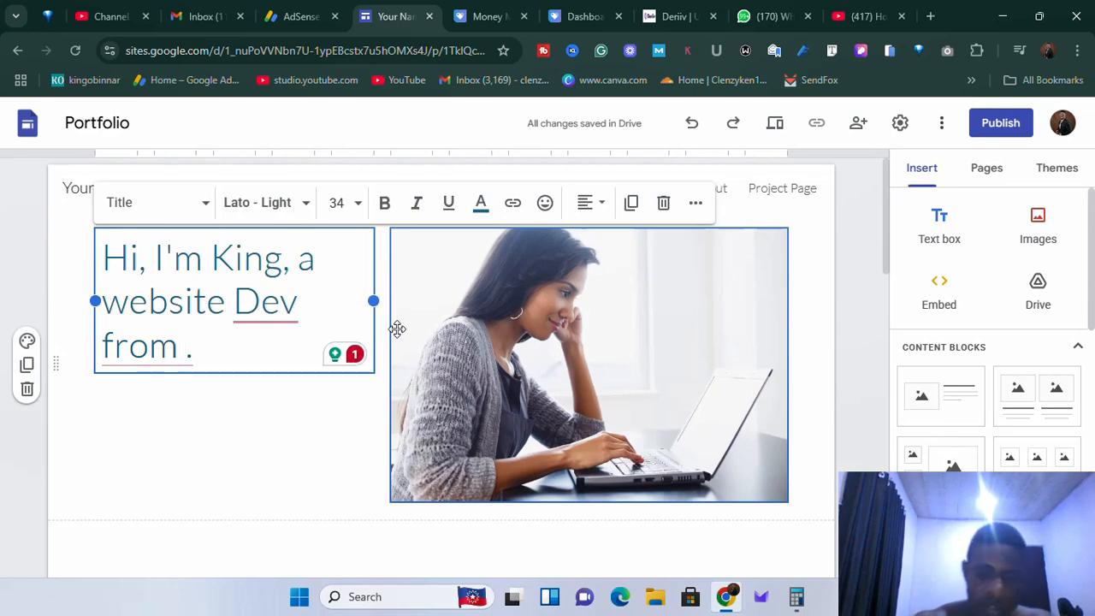
pyautogui.write('U')
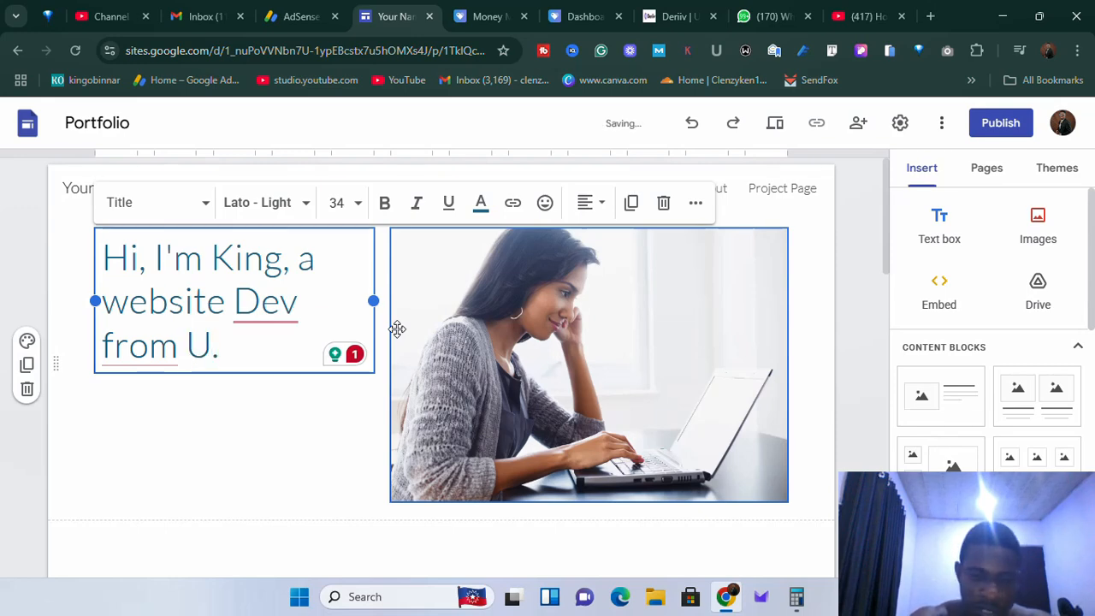
pyautogui.write('nited ')
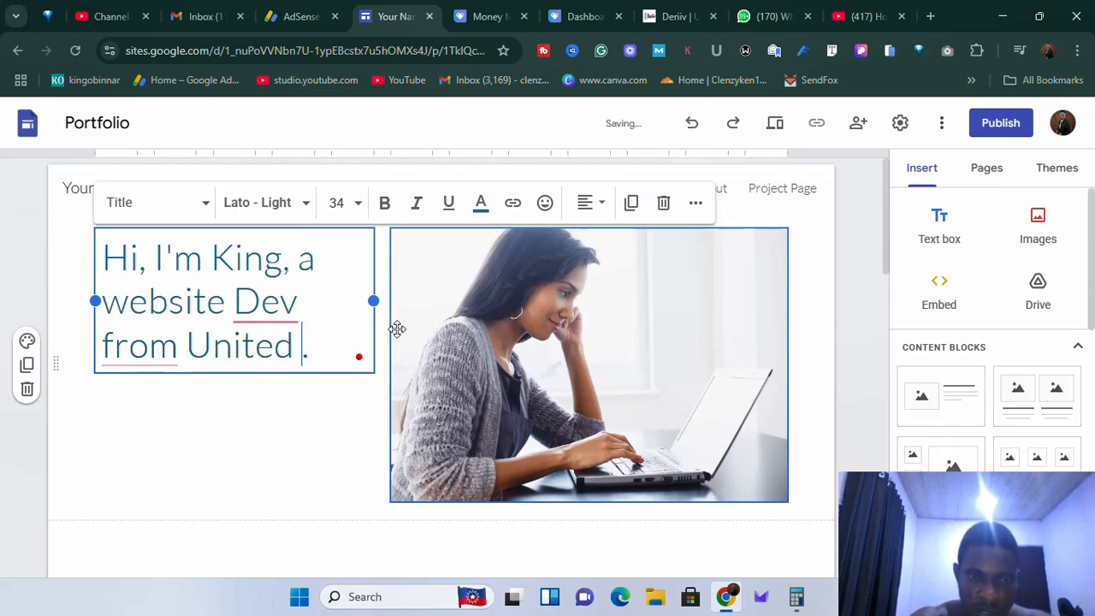
pyautogui.write('St')
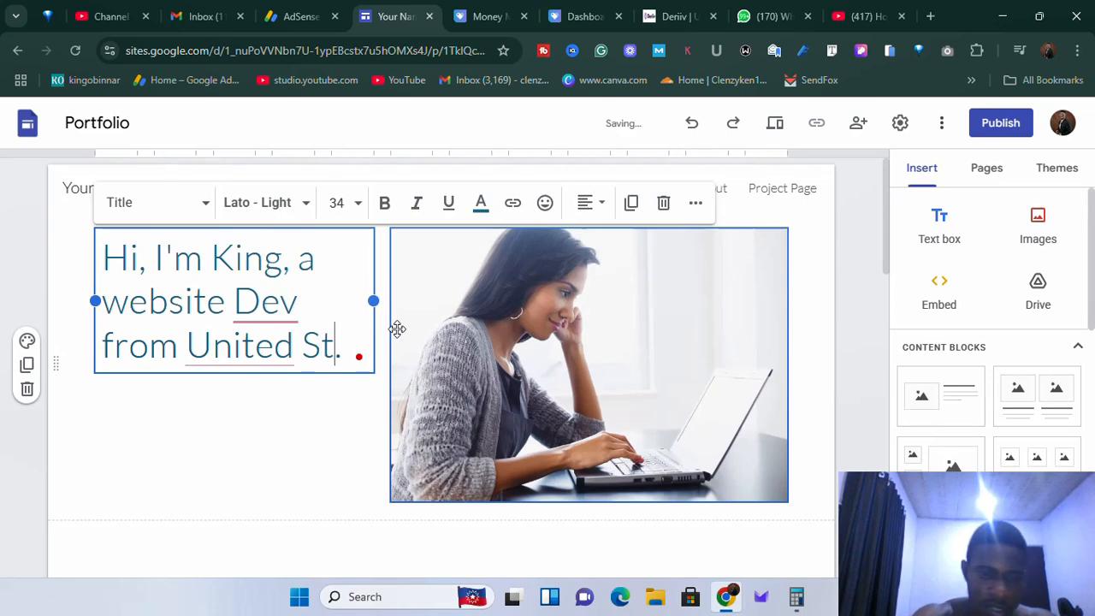
pyautogui.write('ate')
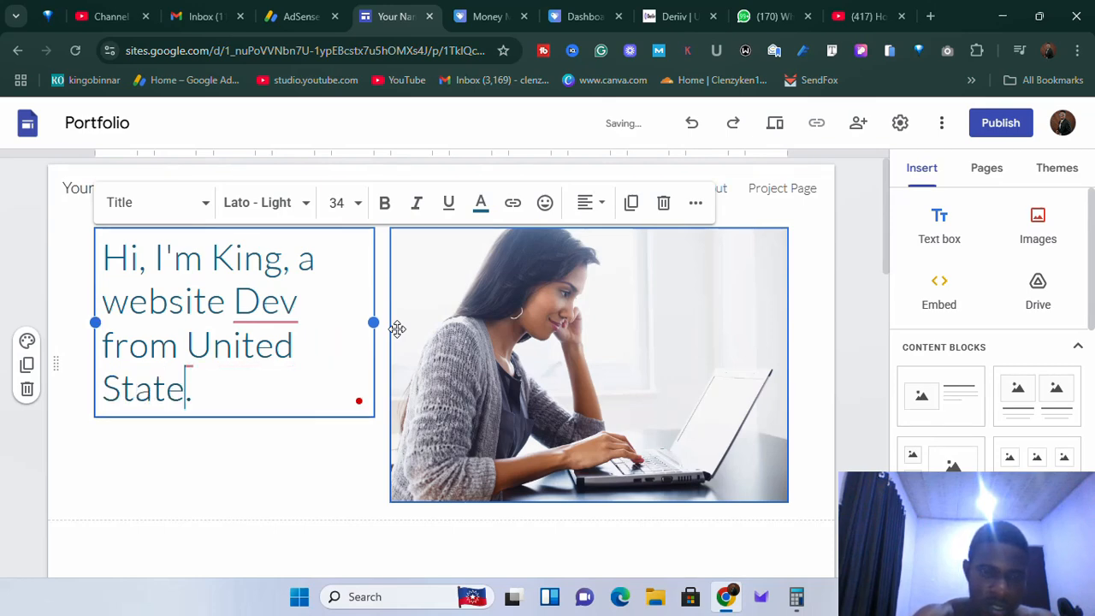
pyautogui.write('s')
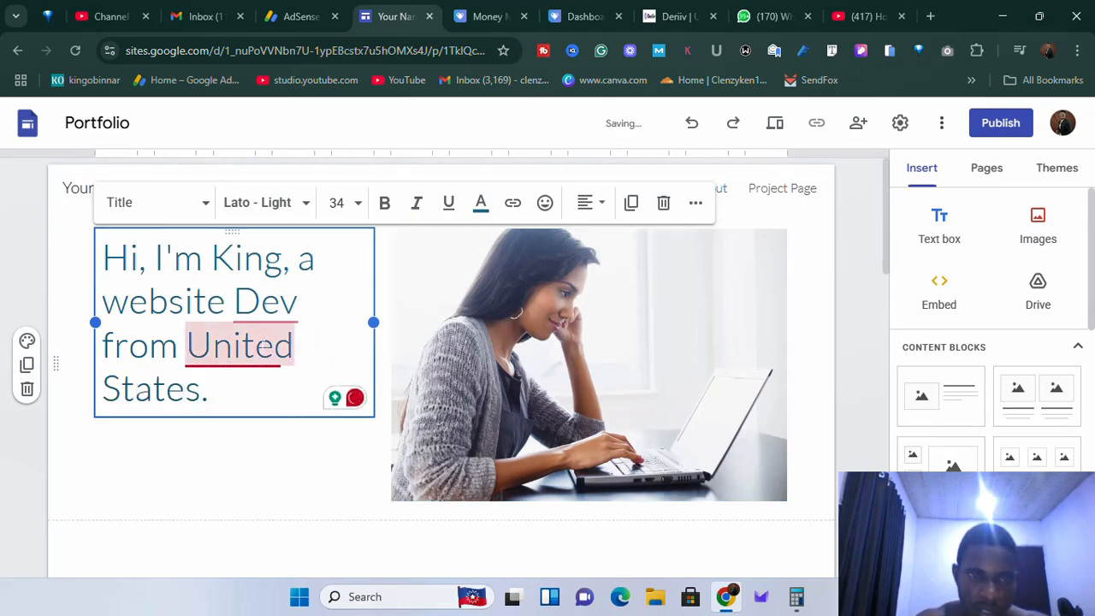
# Accept the writing corrections in the introduction heading, giving "the United" and "developer", and leave the text box.
pyautogui.click(274, 406)
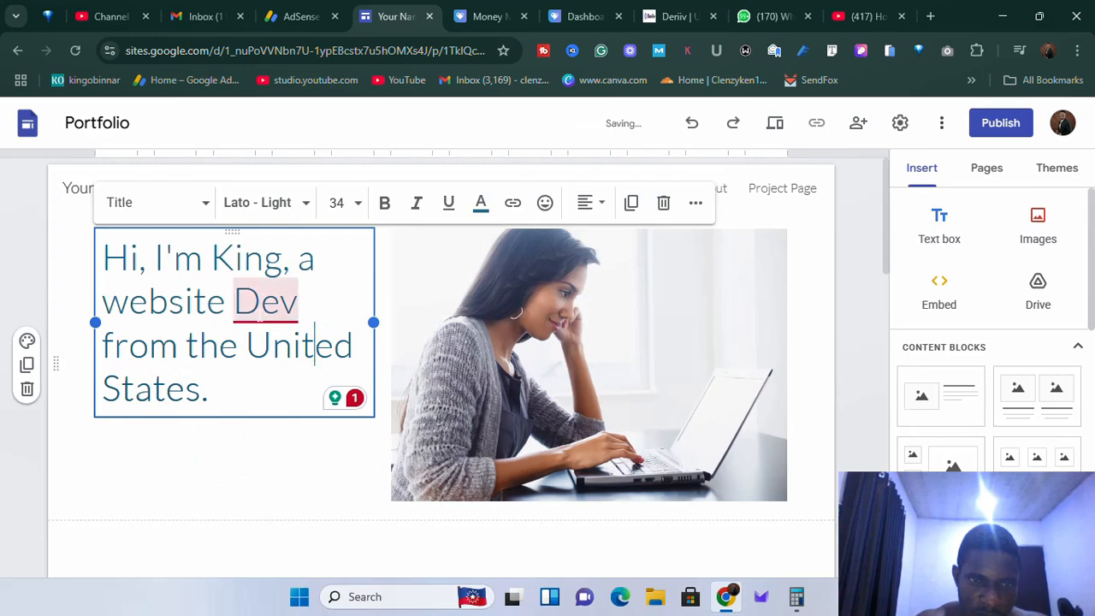
pyautogui.moveTo(257, 322)
pyautogui.click(265, 361)
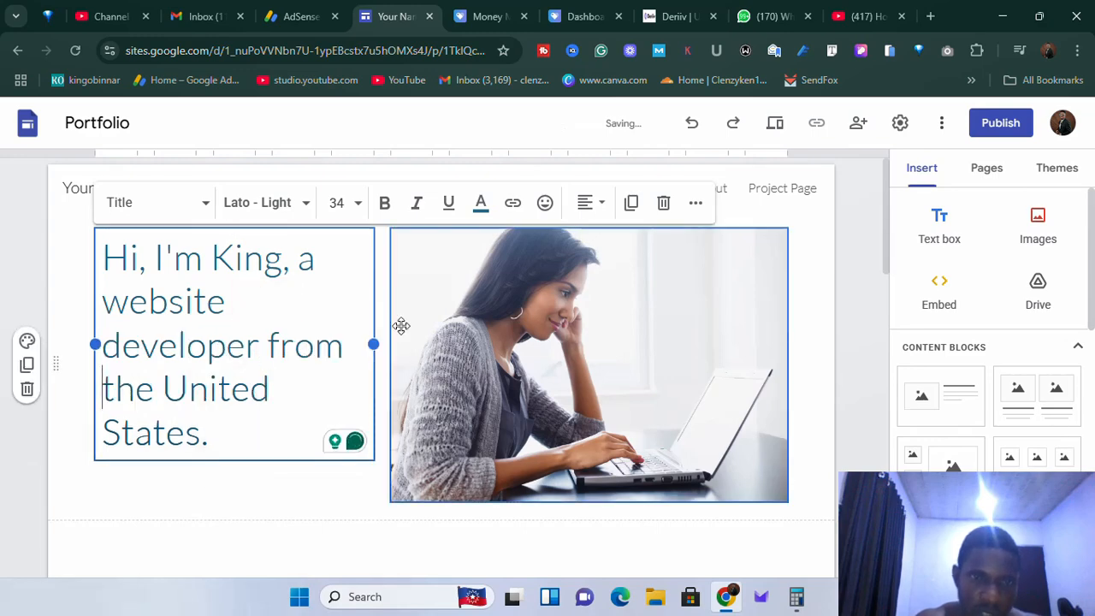
pyautogui.click(224, 438)
pyautogui.click(197, 498)
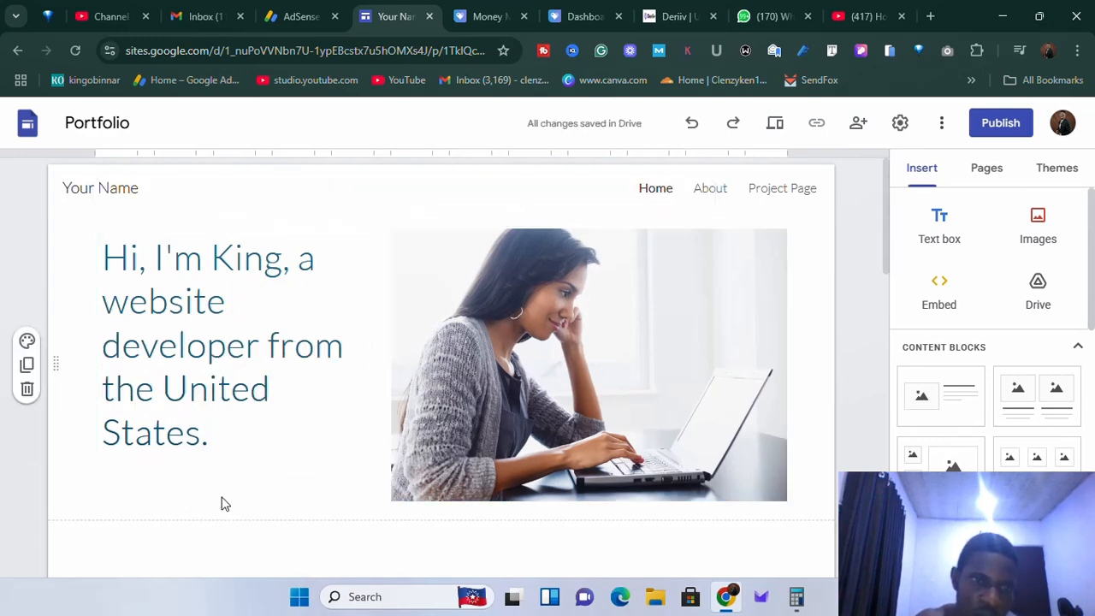
# Review the options for replacing the introduction photo, including Upload and Select, without changing the image.
pyautogui.click(524, 336)
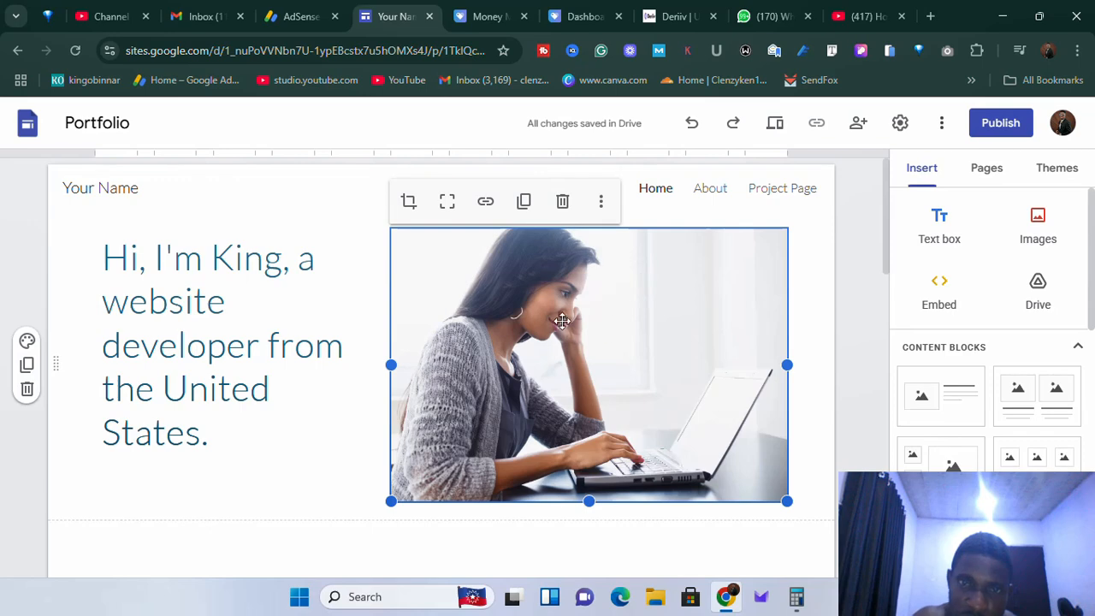
pyautogui.click(601, 203)
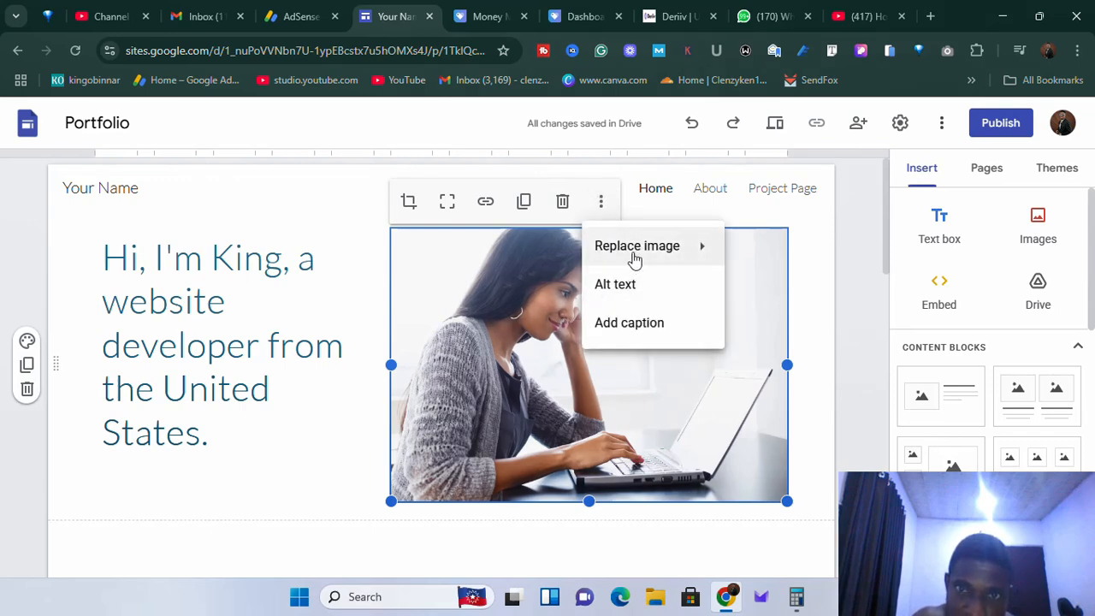
pyautogui.moveTo(673, 259)
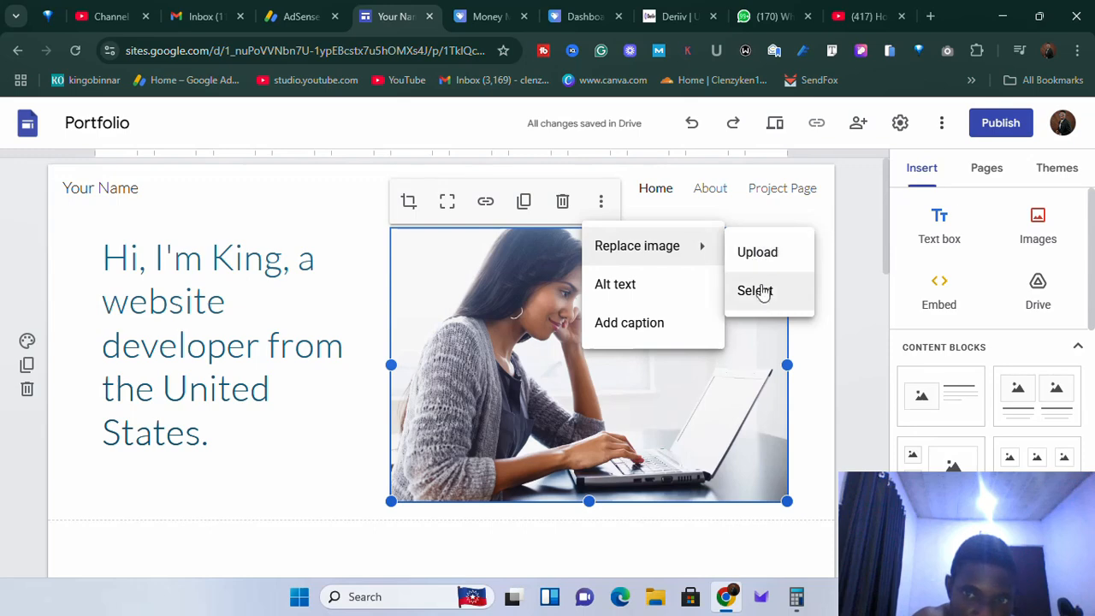
pyautogui.click(326, 516)
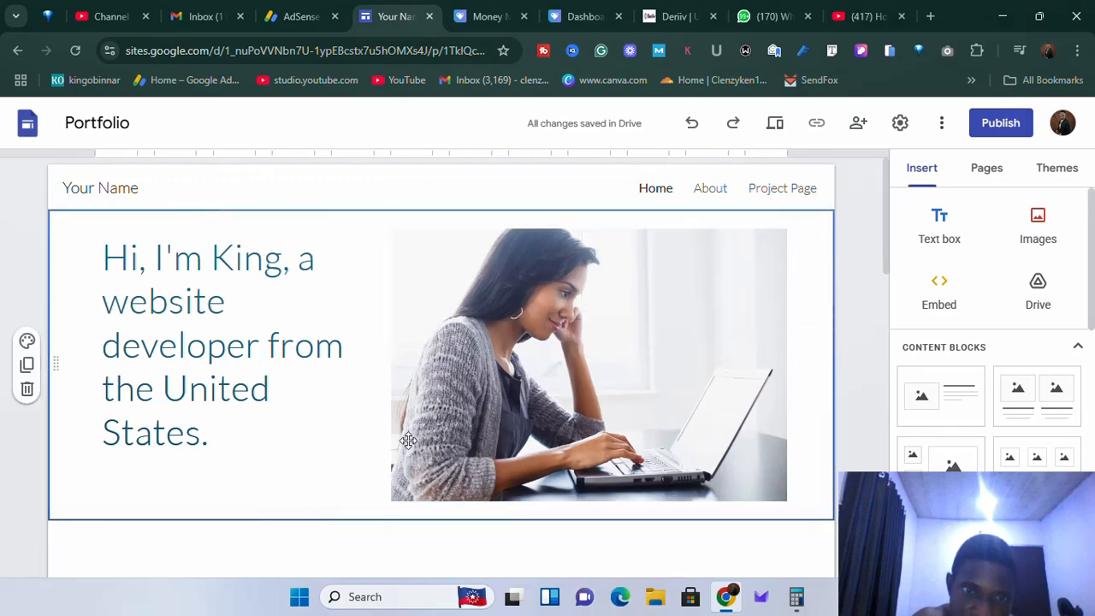
pyautogui.scroll(-3, 535, 382)
pyautogui.scroll(3, 425, 320)
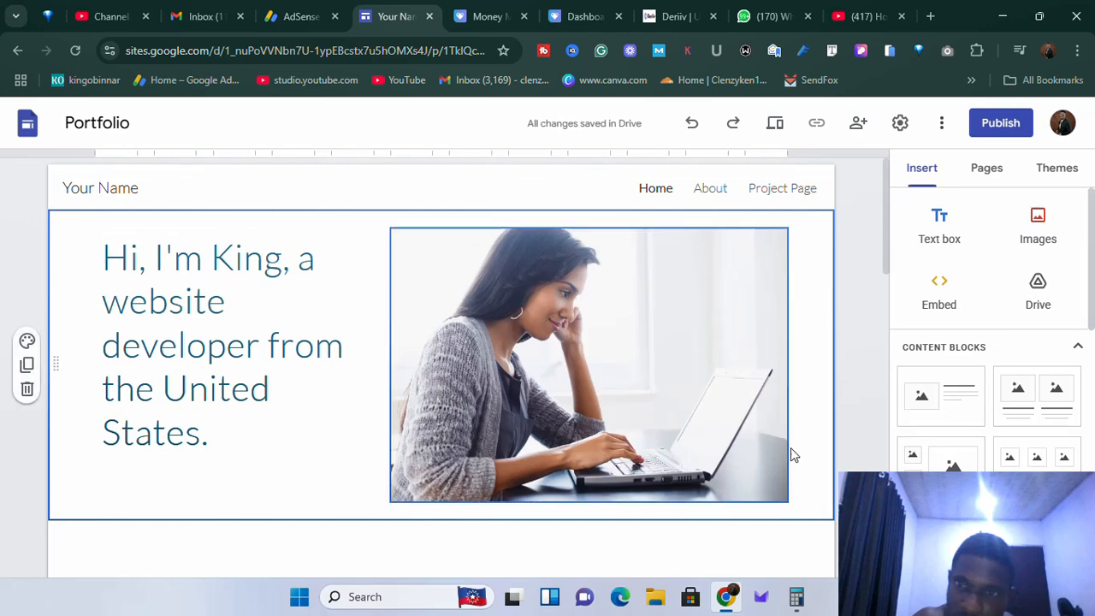
# Apply the Style 3 section color to the introduction section.
pyautogui.click(26, 338)
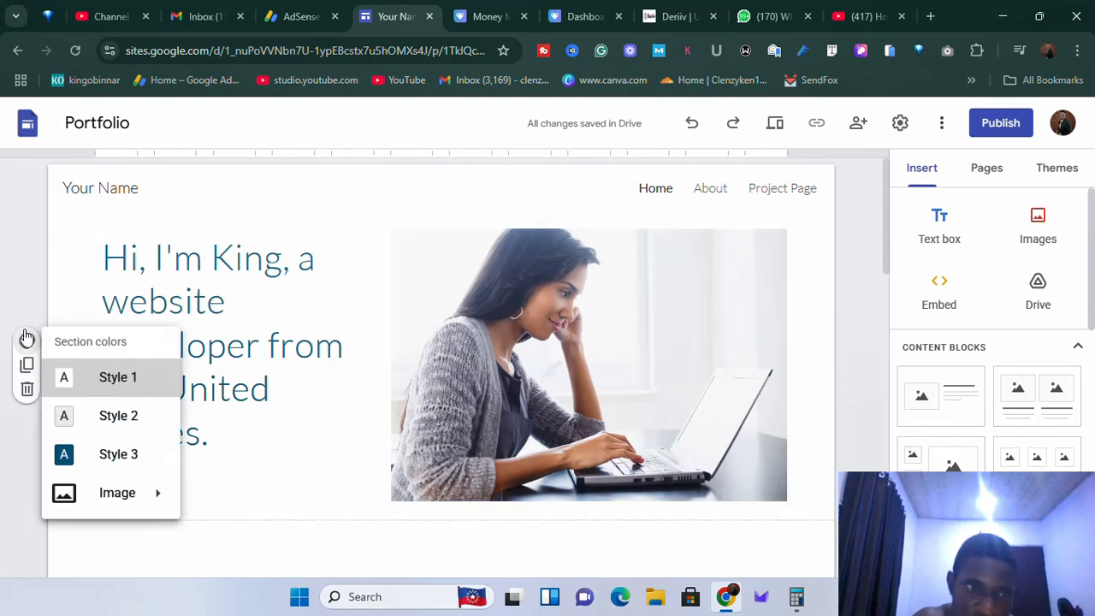
pyautogui.click(85, 461)
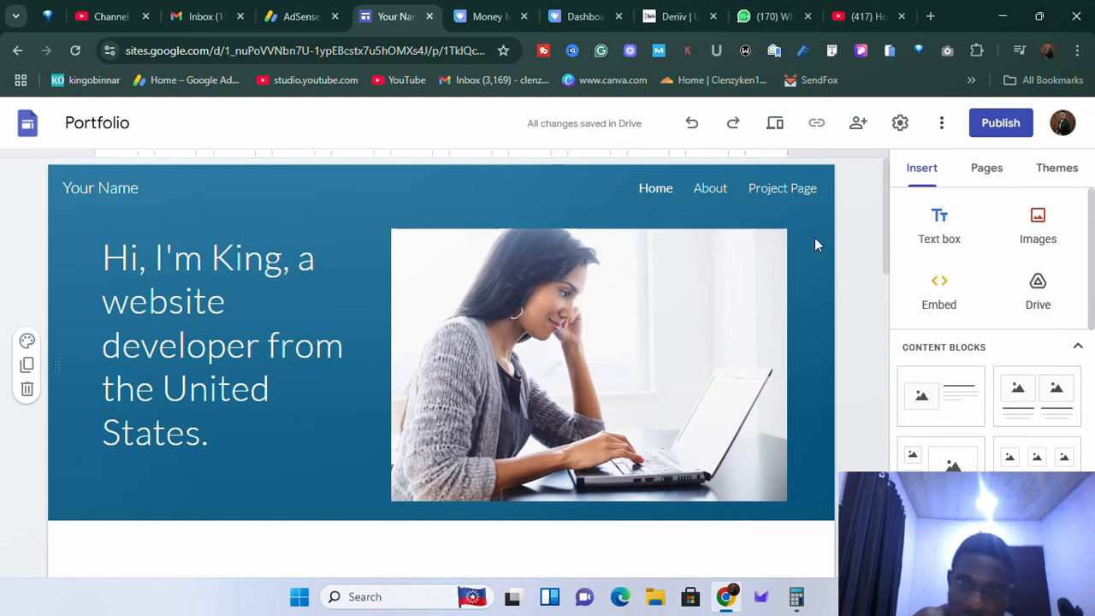
# Search Google Images for "green" and insert the plain dark green picture as the introduction section's background.
pyautogui.click(26, 340)
pyautogui.moveTo(126, 486)
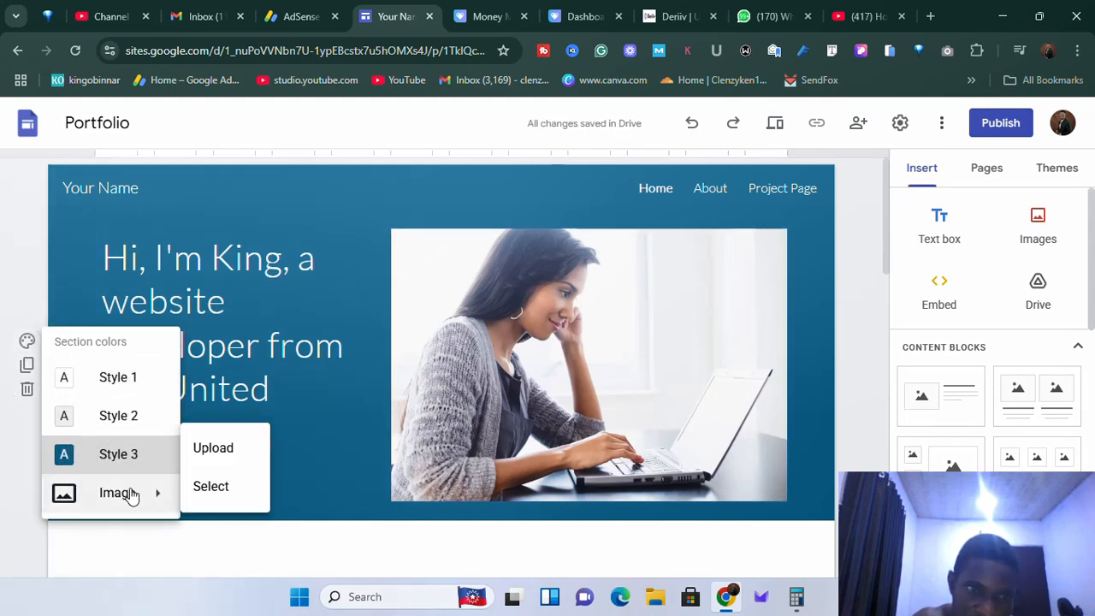
pyautogui.click(198, 486)
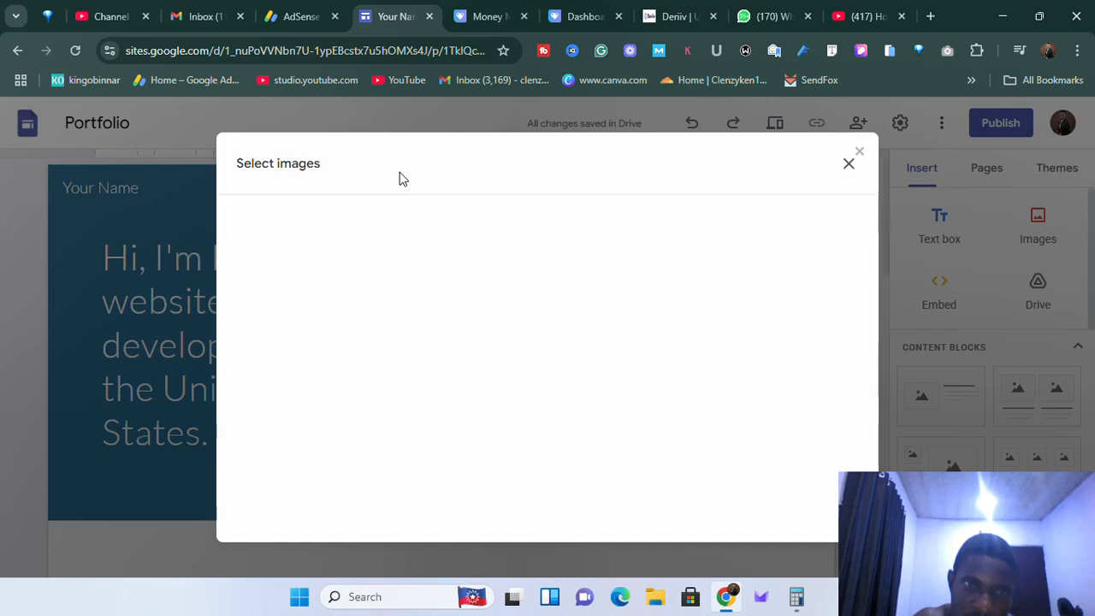
pyautogui.click(400, 228)
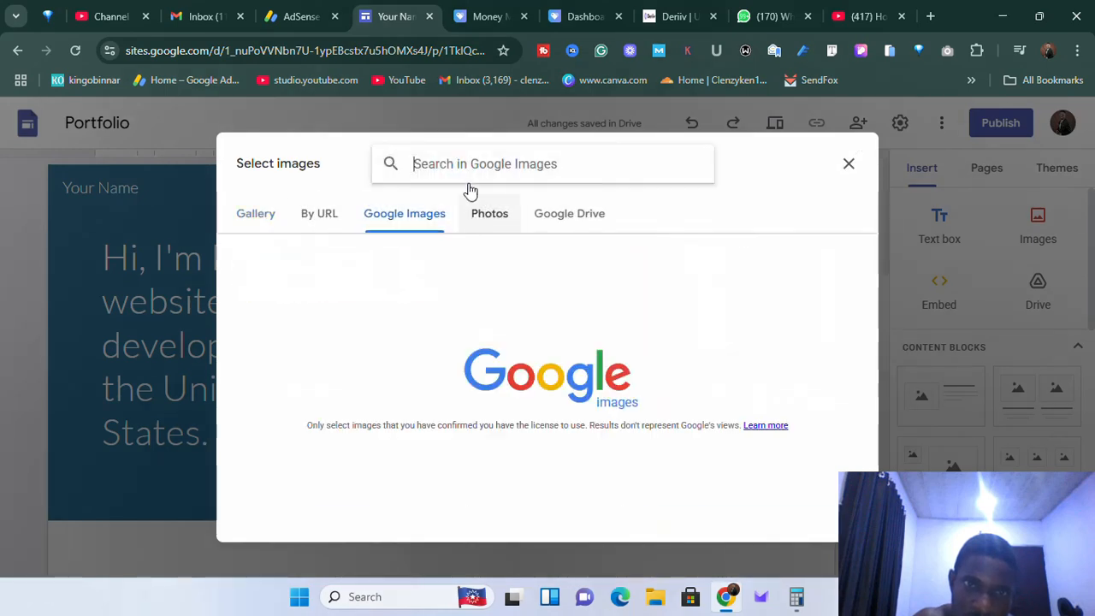
pyautogui.write('g')
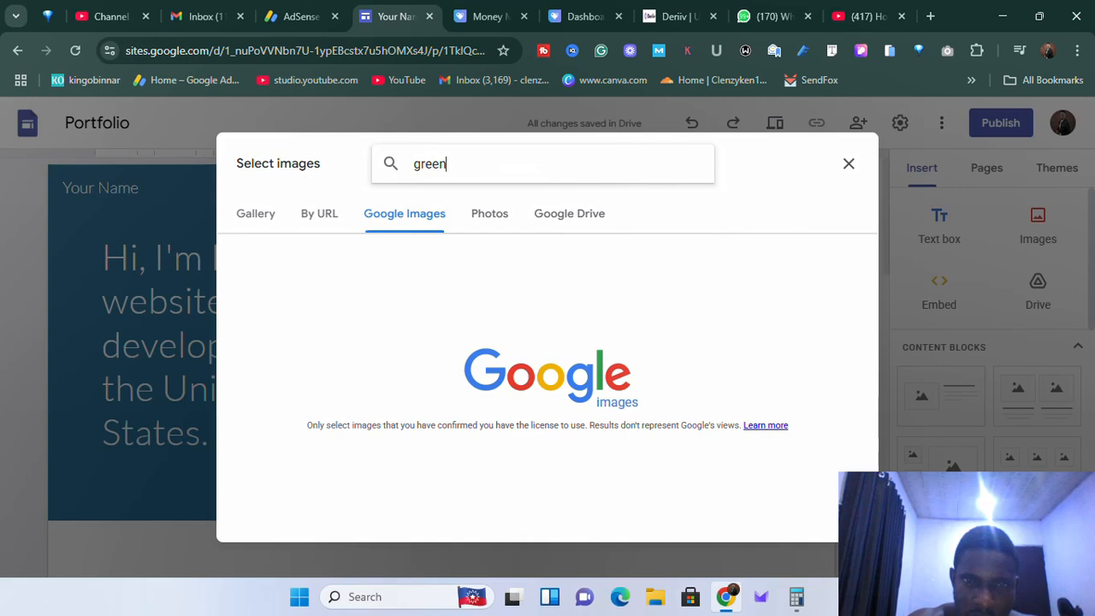
pyautogui.write('reen')
pyautogui.press('Return')
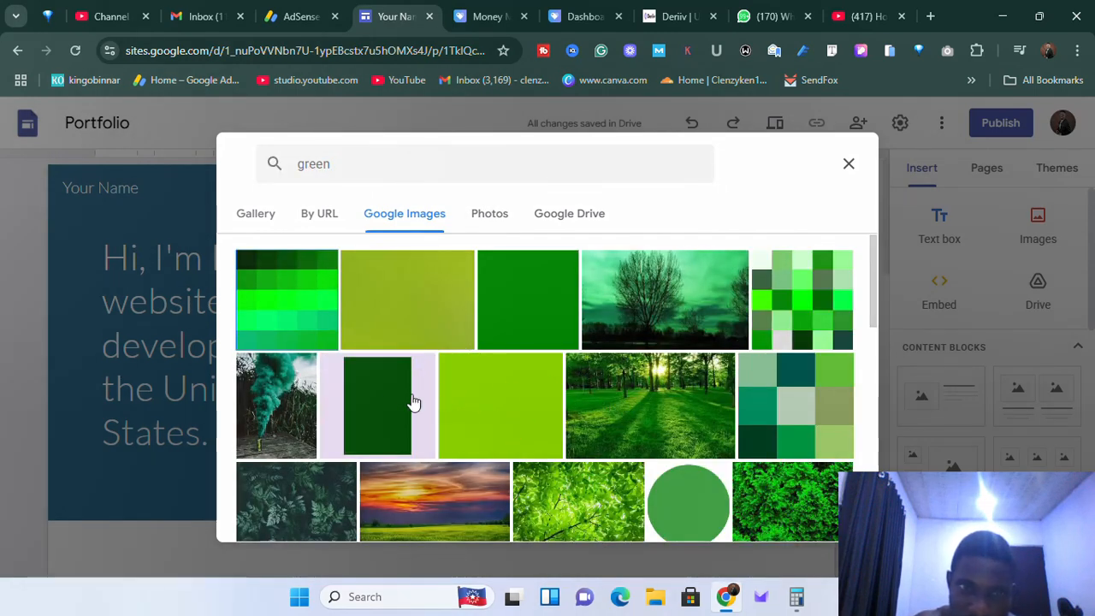
pyautogui.click(514, 313)
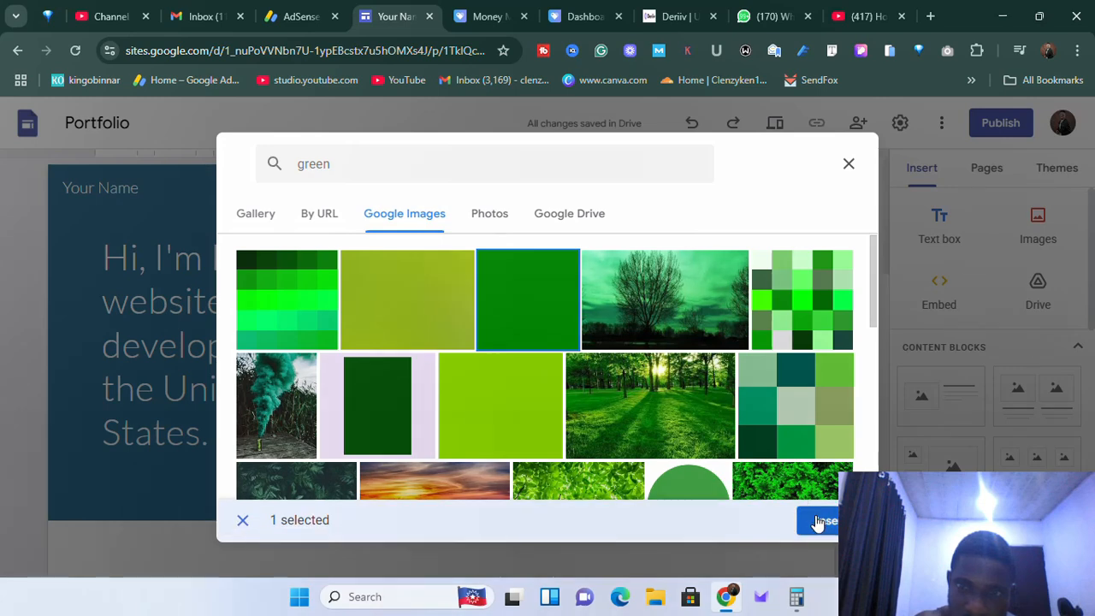
pyautogui.click(817, 520)
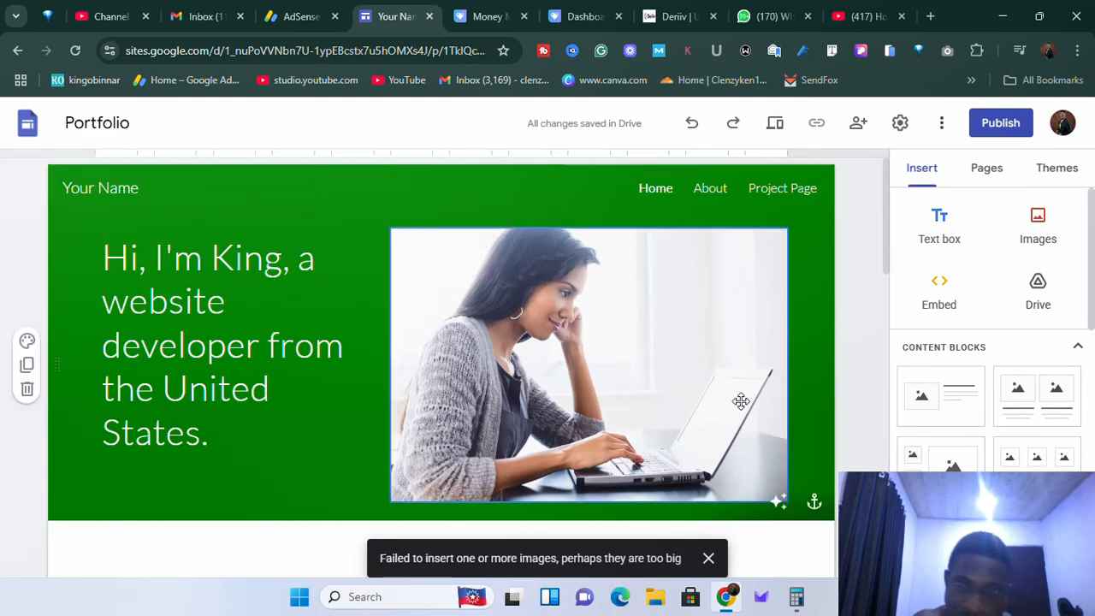
# Replace the "Your Name" site name in the header with "KO".
pyautogui.scroll(-2, 634, 398)
pyautogui.scroll(2, 634, 398)
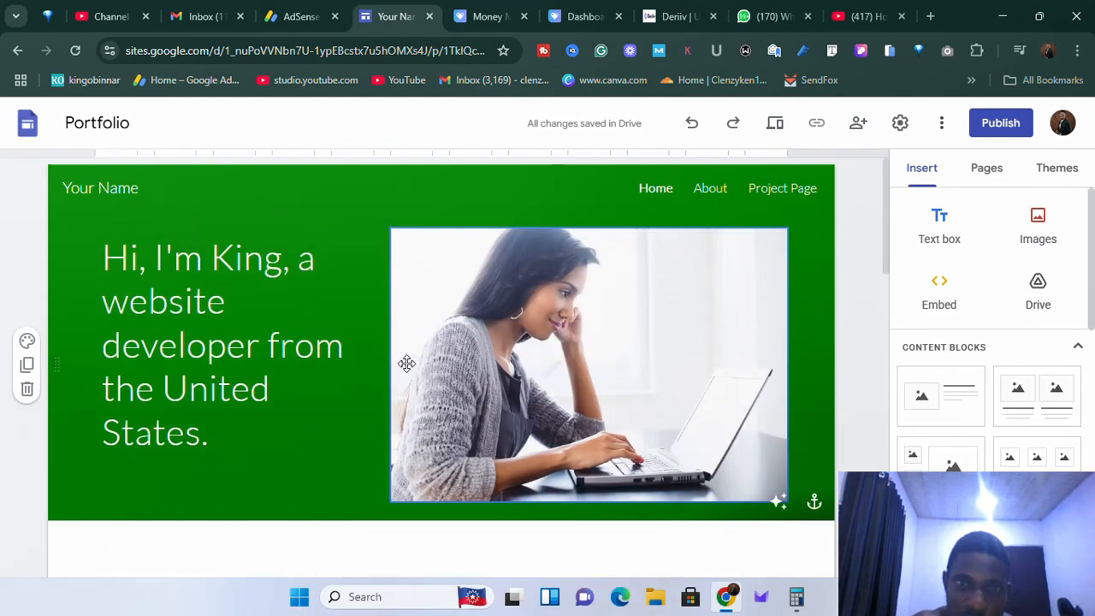
pyautogui.click(144, 183)
pyautogui.press('BackSpace')
pyautogui.press('BackSpace')
pyautogui.press('BackSpace')
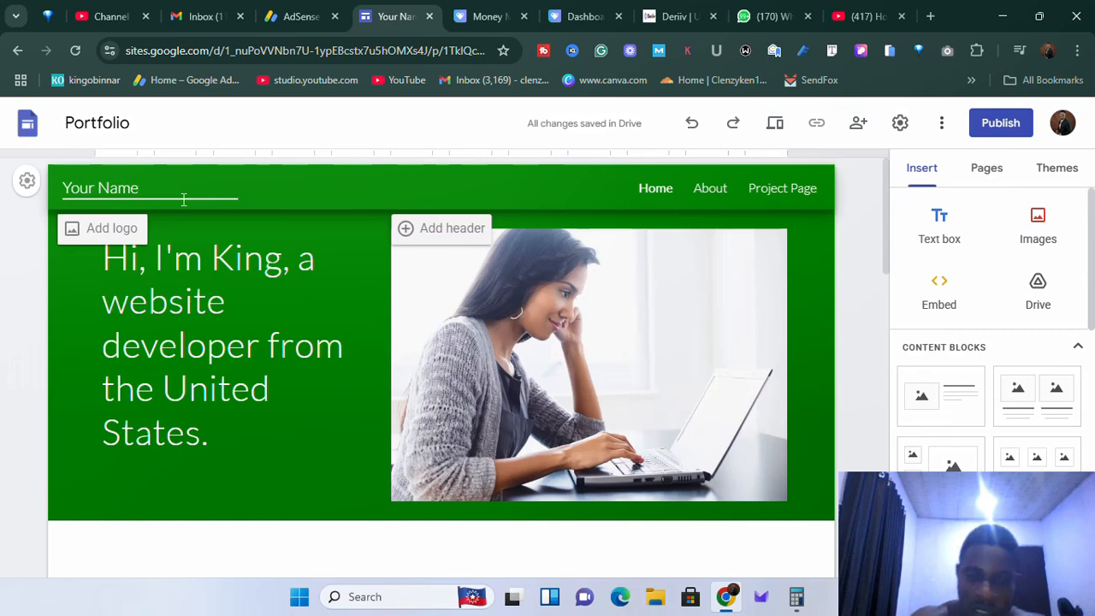
pyautogui.press('BackSpace')
pyautogui.press('BackSpace')
pyautogui.press('BackSpace')
pyautogui.press('BackSpace')
pyautogui.press('BackSpace')
pyautogui.press('BackSpace')
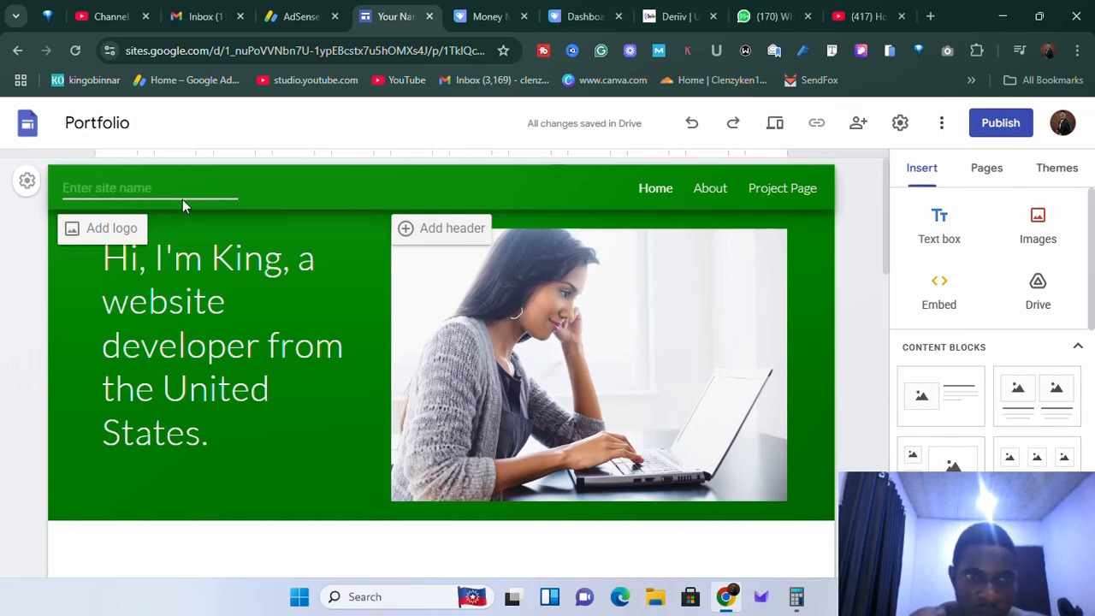
pyautogui.write('K')
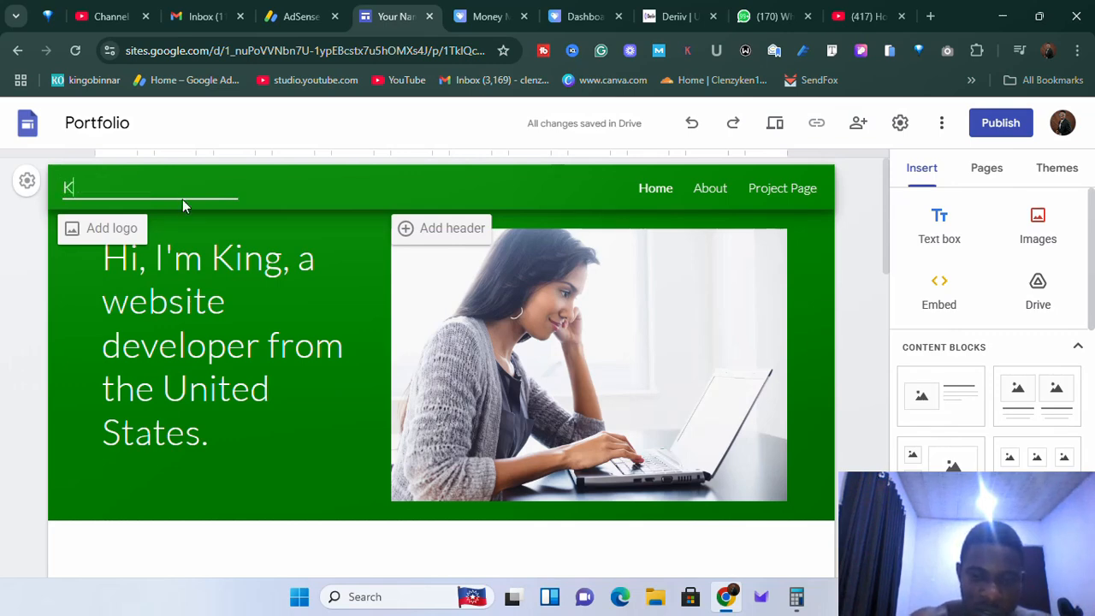
pyautogui.write('ing')
pyautogui.press('BackSpace')
pyautogui.press('BackSpace')
pyautogui.press('BackSpace')
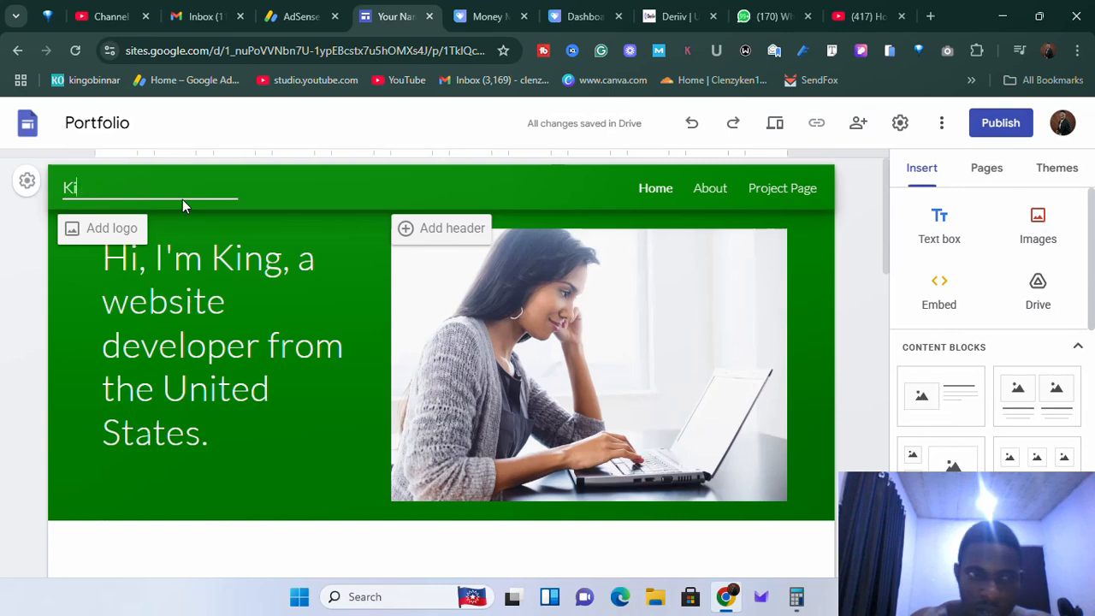
pyautogui.write('O')
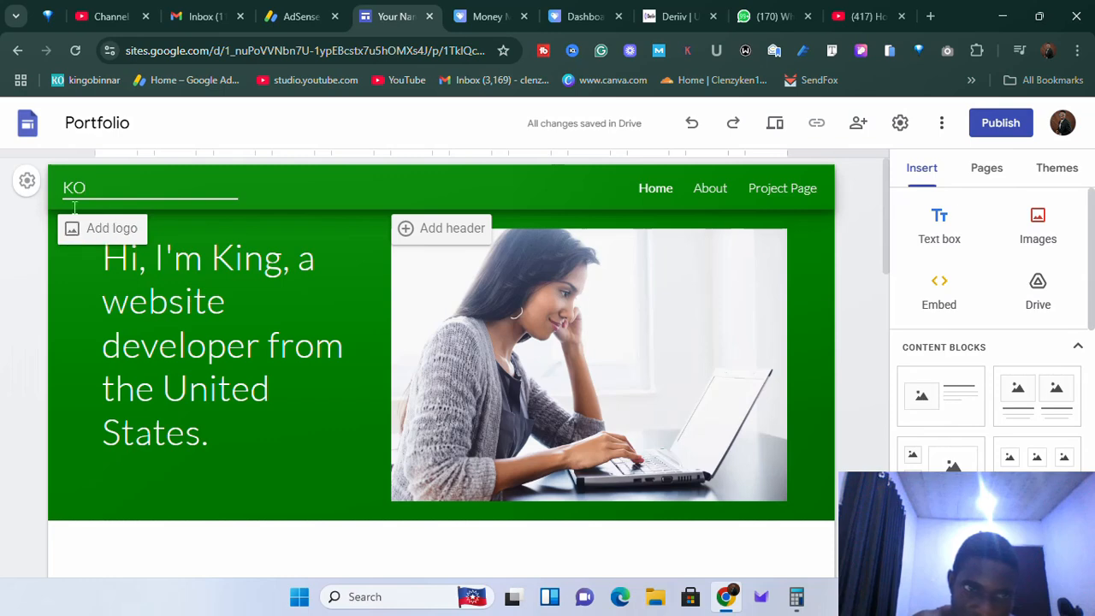
pyautogui.click(553, 231)
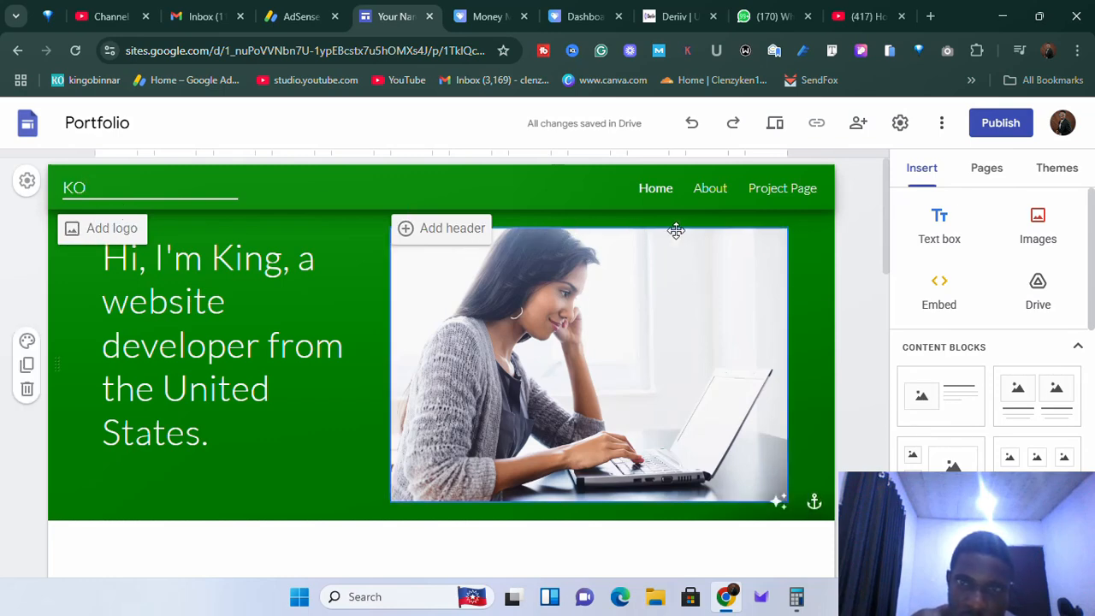
pyautogui.click(314, 371)
# Delete the empty text box between the introduction section and the "Selected work" heading.
pyautogui.scroll(-4, 303, 343)
pyautogui.scroll(4, 292, 310)
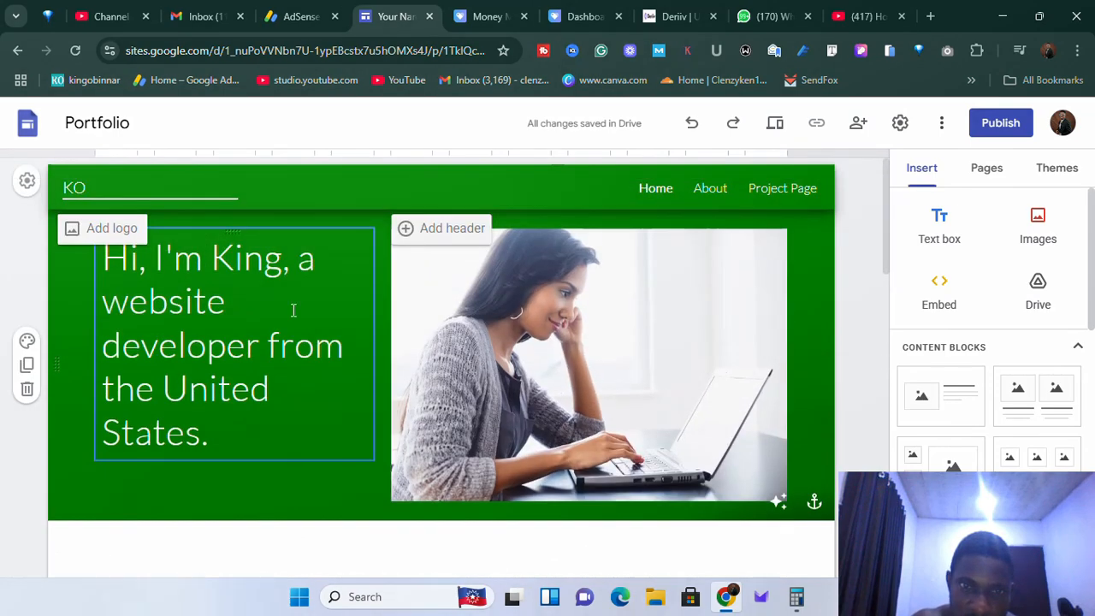
pyautogui.click(463, 331)
pyautogui.scroll(-2, 463, 331)
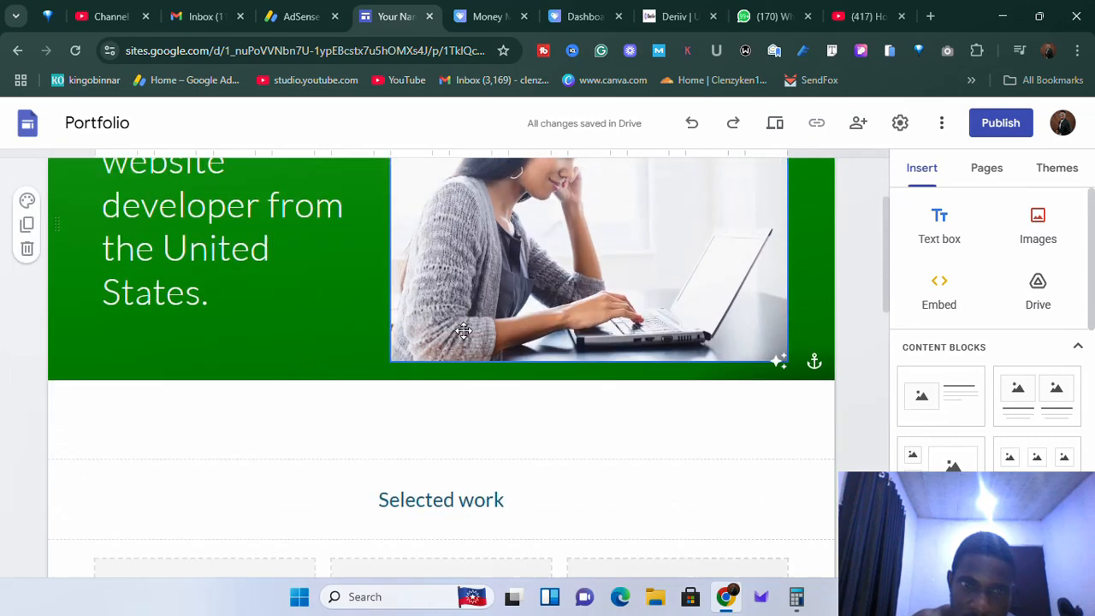
pyautogui.scroll(-3, 463, 331)
pyautogui.click(428, 256)
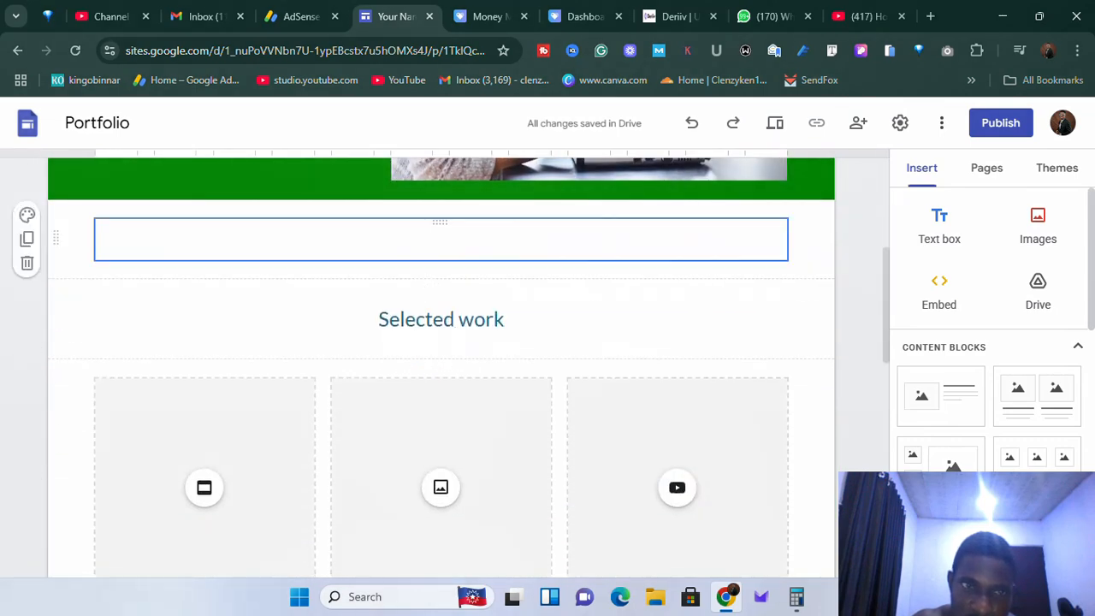
pyautogui.rightClick(446, 244)
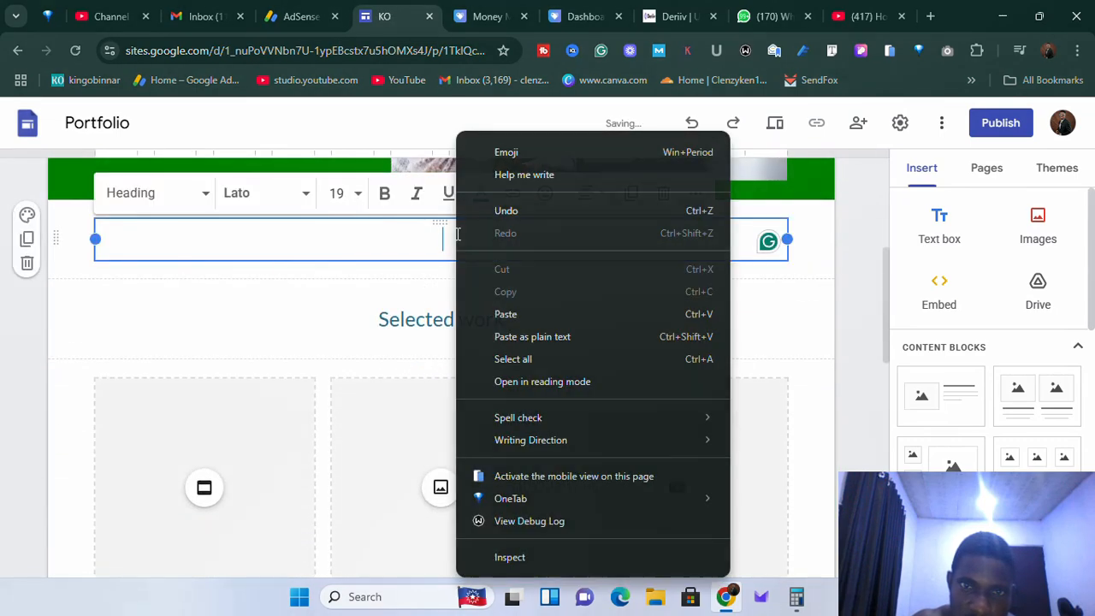
pyautogui.press('Escape')
pyautogui.click(666, 193)
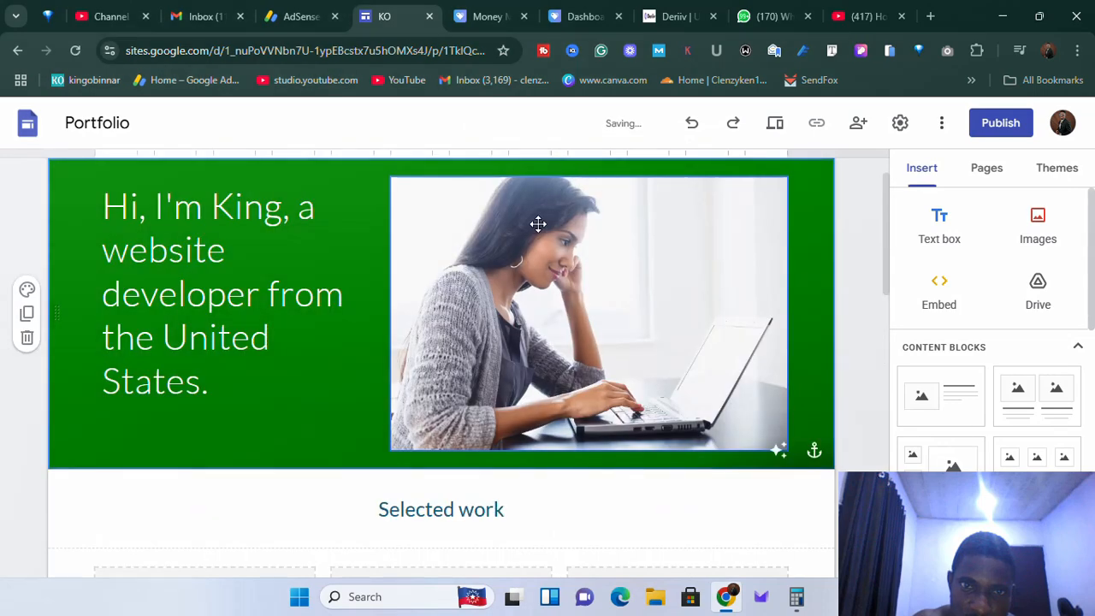
# Look over the home page from the header navigation down to the placeholders in the "Selected work" section.
pyautogui.scroll(-5, 533, 291)
pyautogui.scroll(2, 462, 343)
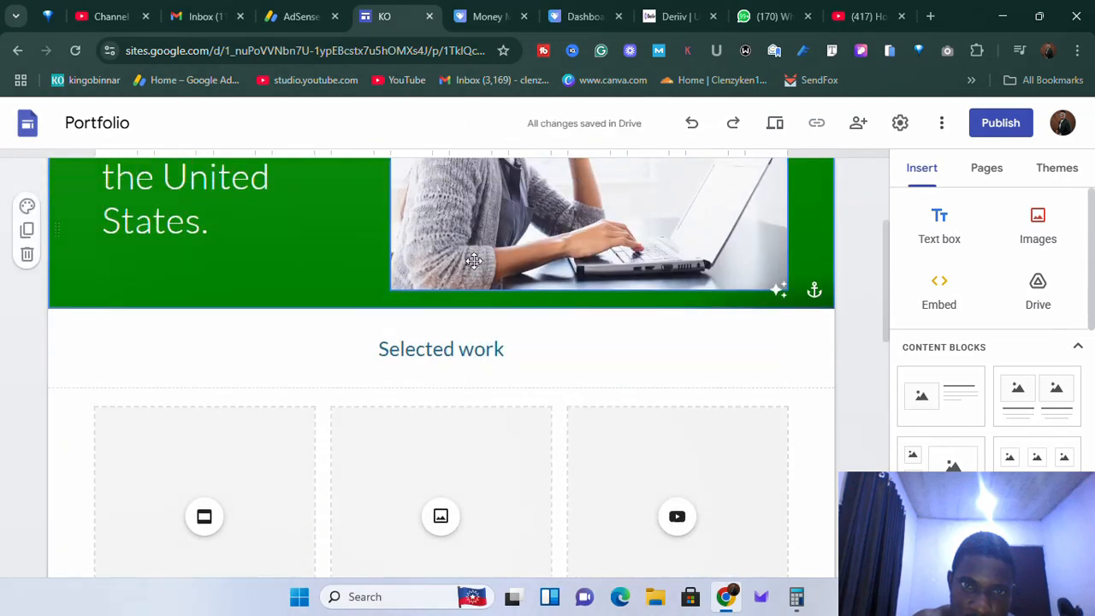
pyautogui.scroll(3, 403, 372)
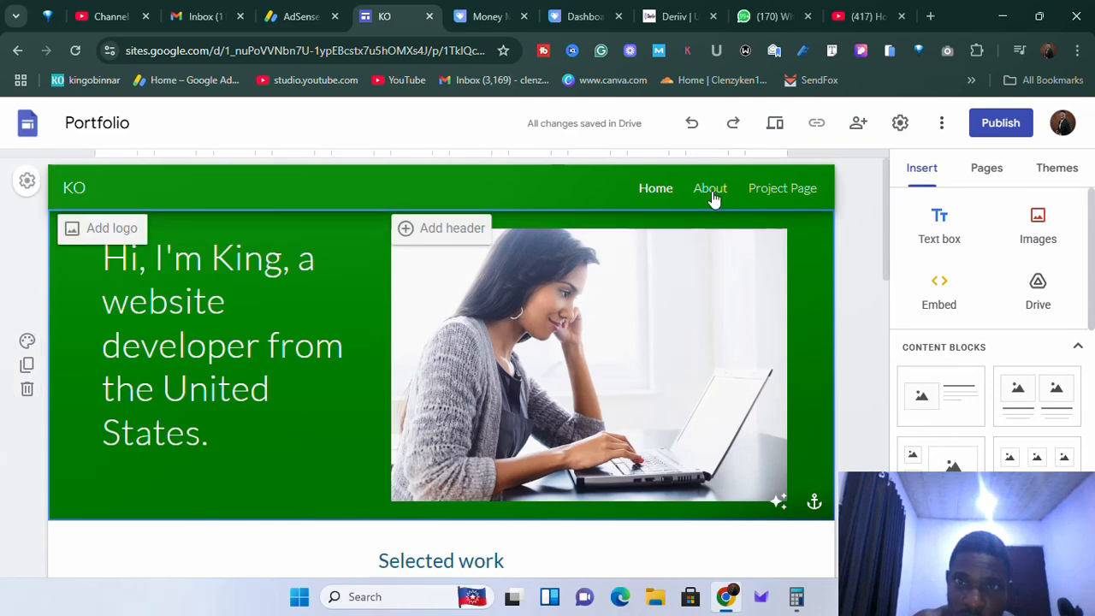
pyautogui.scroll(-4, 545, 344)
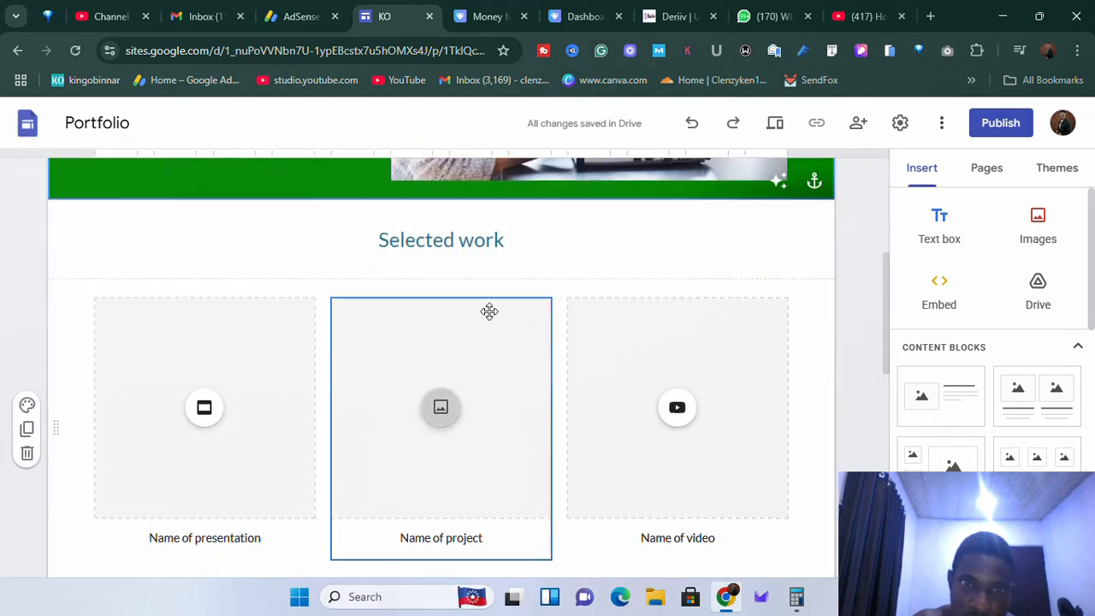
pyautogui.scroll(2, 484, 367)
pyautogui.scroll(-2, 475, 383)
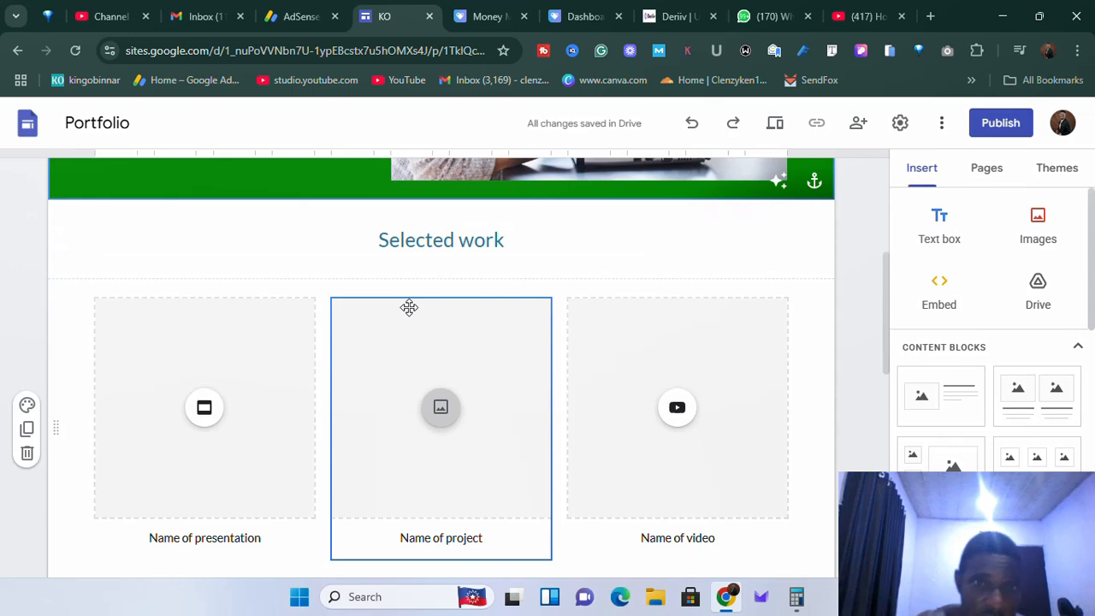
pyautogui.scroll(2, 438, 298)
pyautogui.scroll(2, 438, 298)
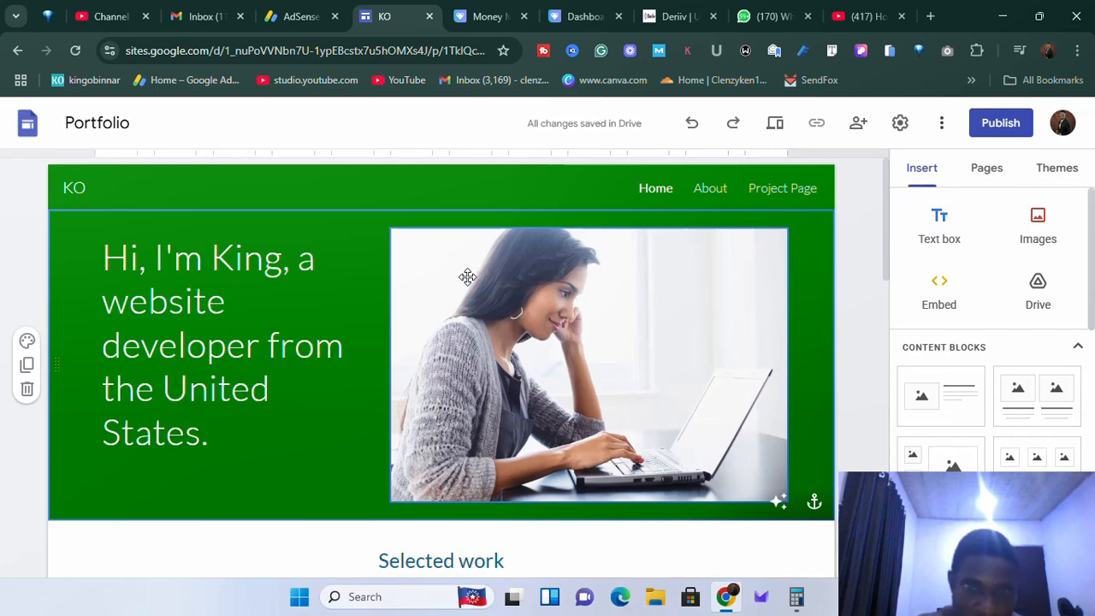
pyautogui.scroll(-4, 599, 358)
pyautogui.scroll(2, 582, 368)
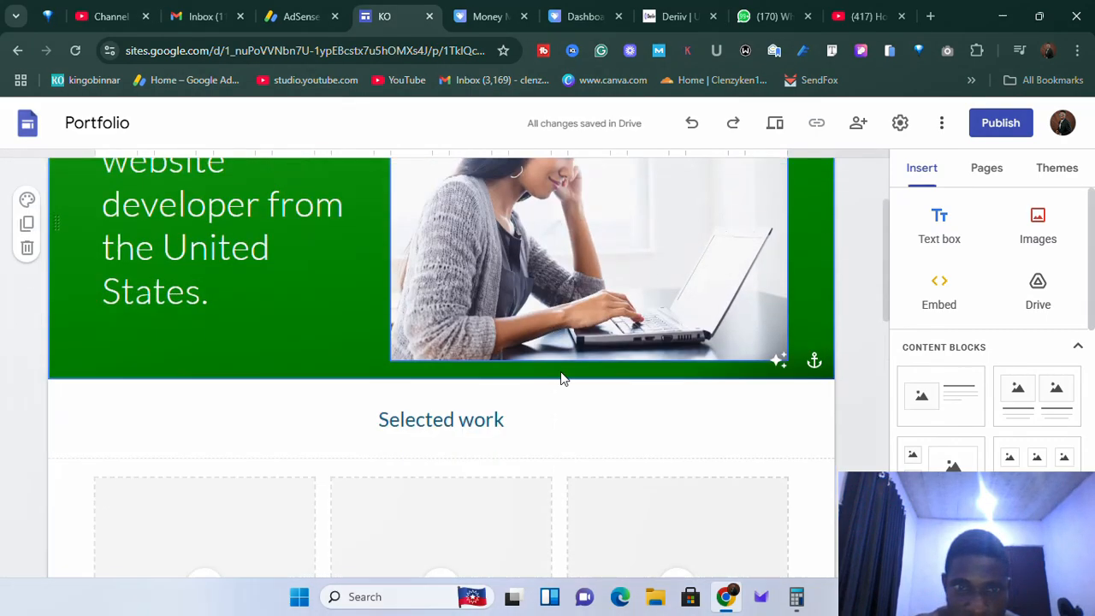
pyautogui.scroll(-2, 562, 379)
pyautogui.scroll(1, 548, 375)
pyautogui.scroll(-1, 543, 375)
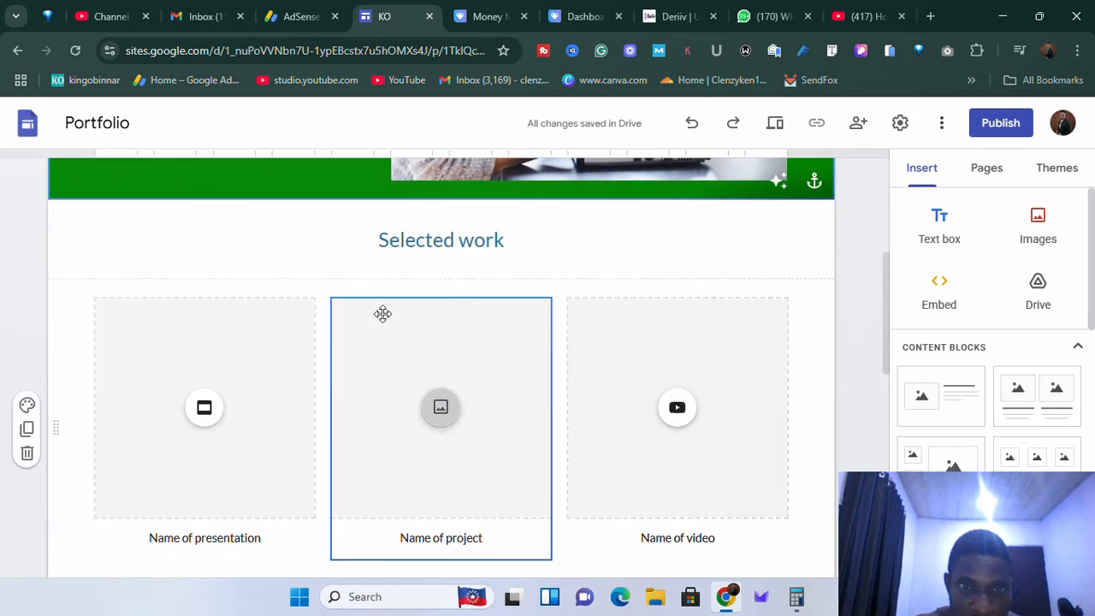
pyautogui.scroll(2, 726, 284)
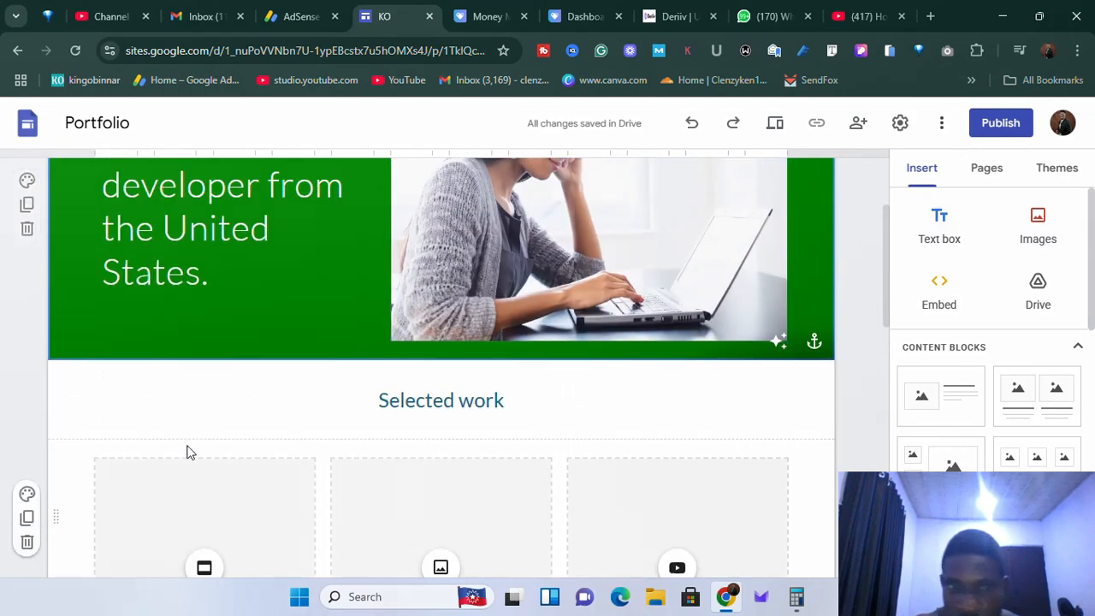
# Insert a text box above "Selected work" reading "ABOUT US" and center its text.
pyautogui.click(941, 226)
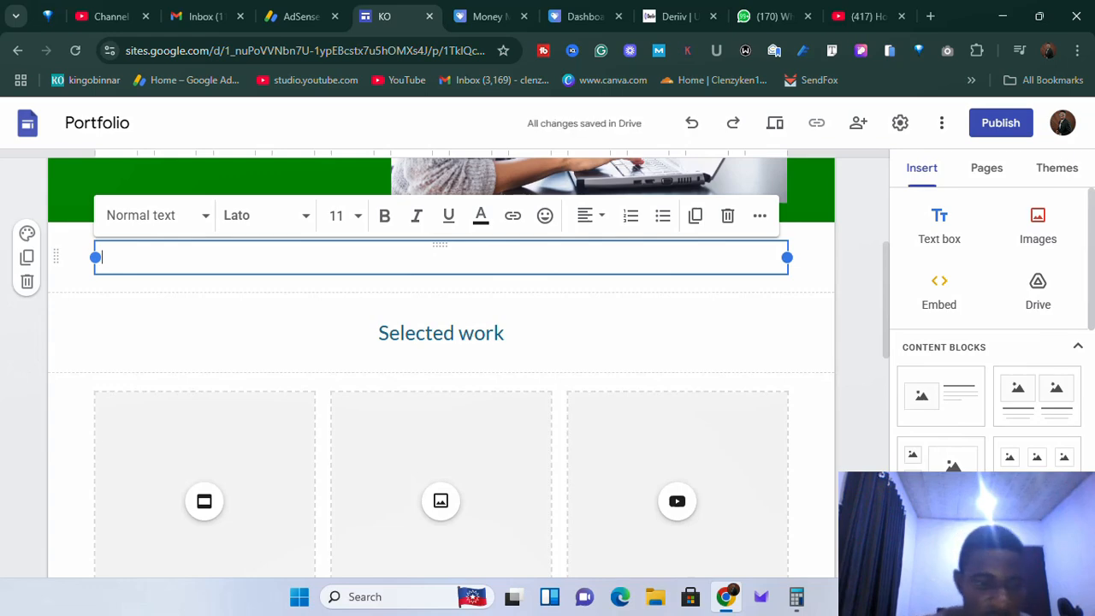
pyautogui.write('ABOUT US')
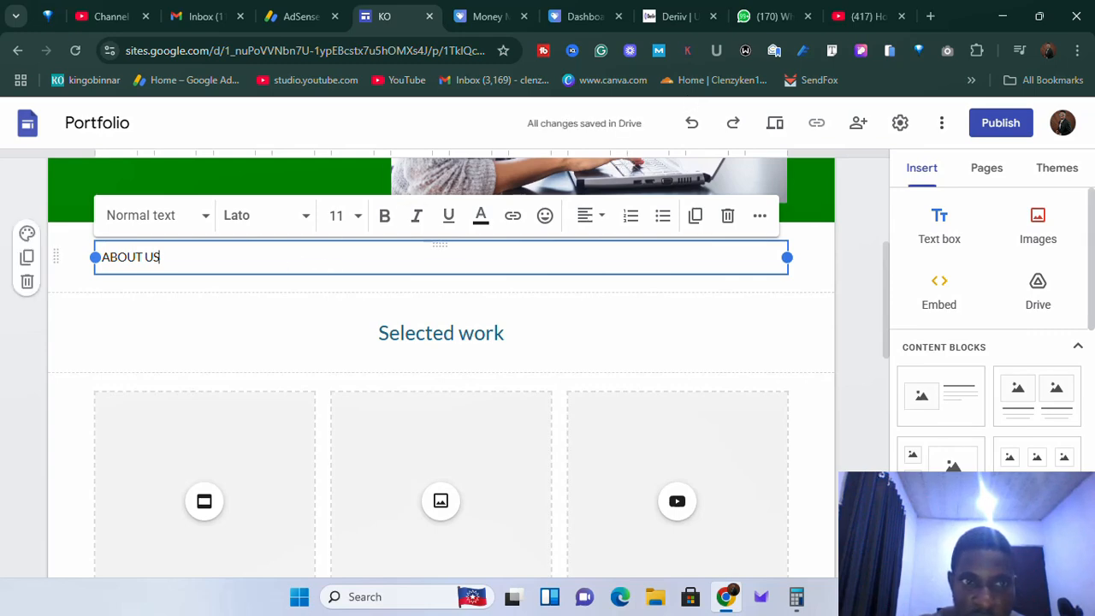
pyautogui.hotkey('ctrl', 'a')
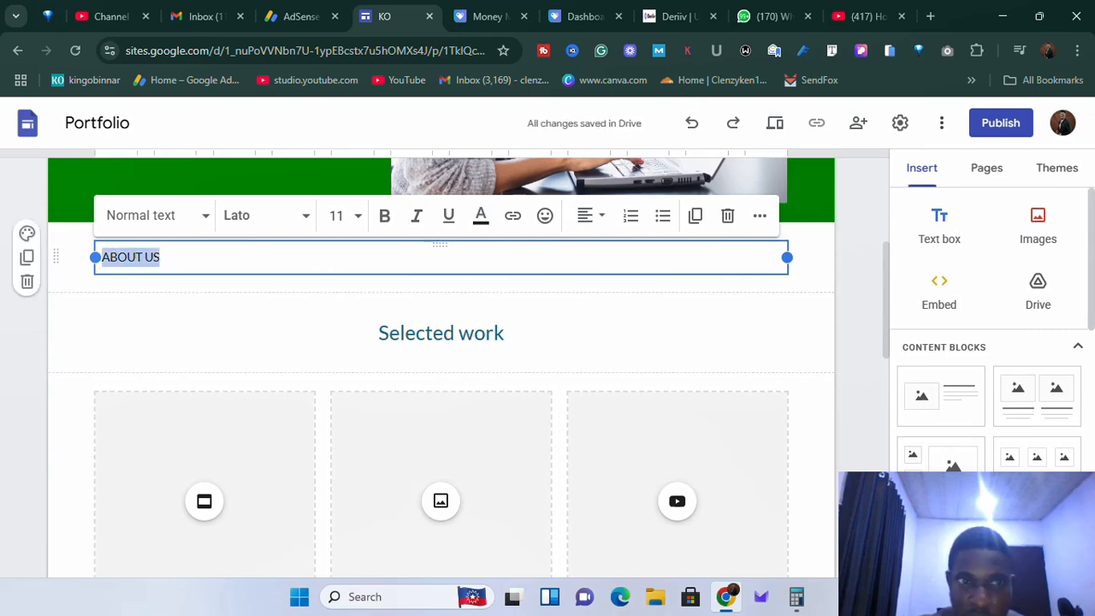
pyautogui.click(602, 219)
pyautogui.click(587, 296)
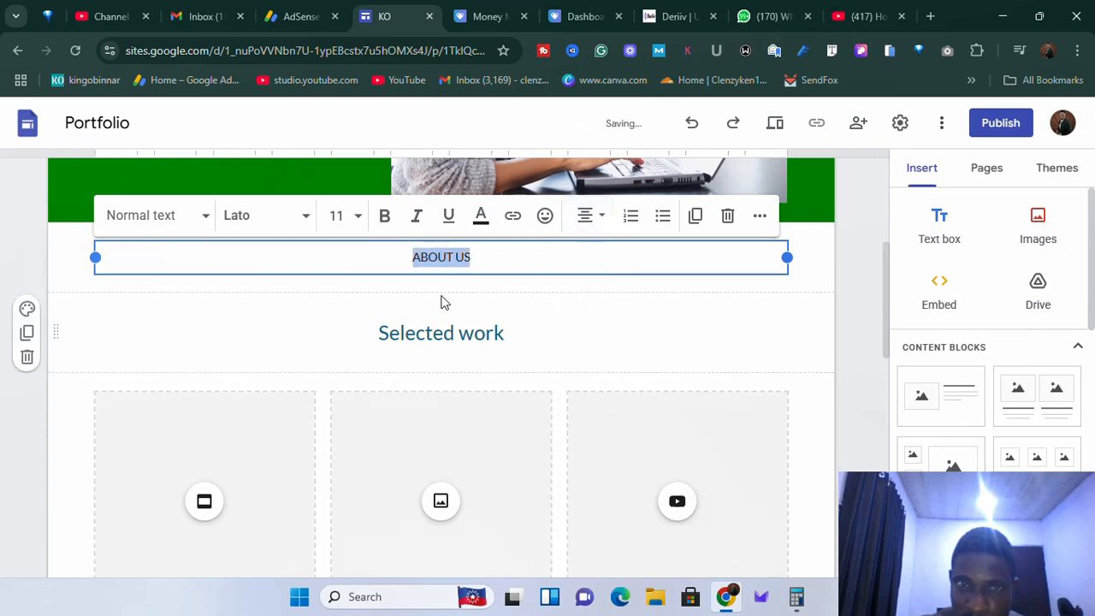
# Make the "ABOUT US" text bold and apply the Heading text style to it.
pyautogui.click(385, 216)
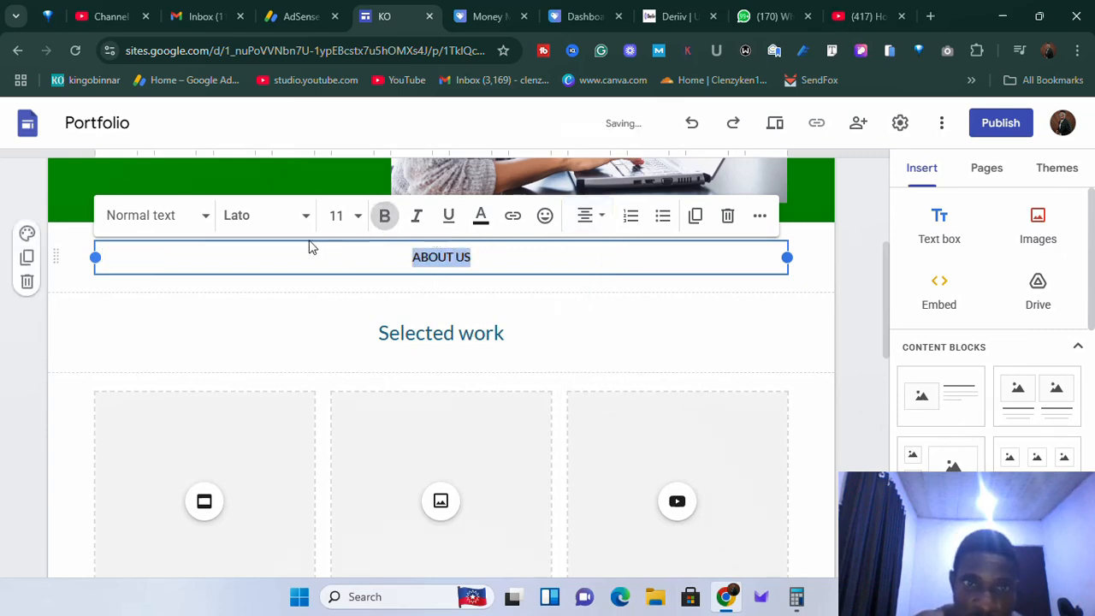
pyautogui.click(199, 214)
pyautogui.click(139, 338)
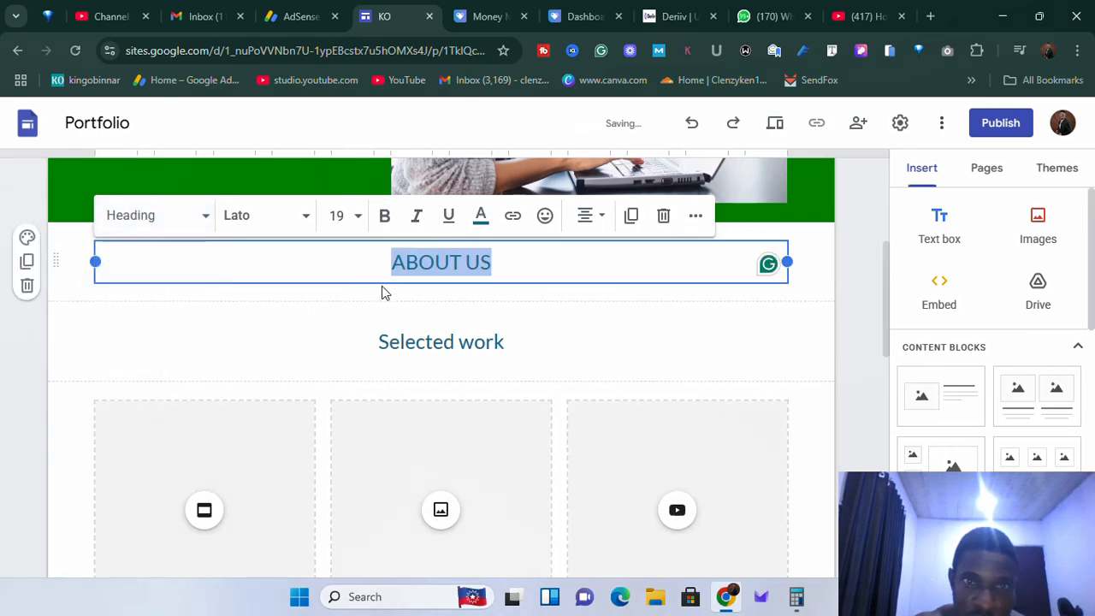
pyautogui.click(503, 267)
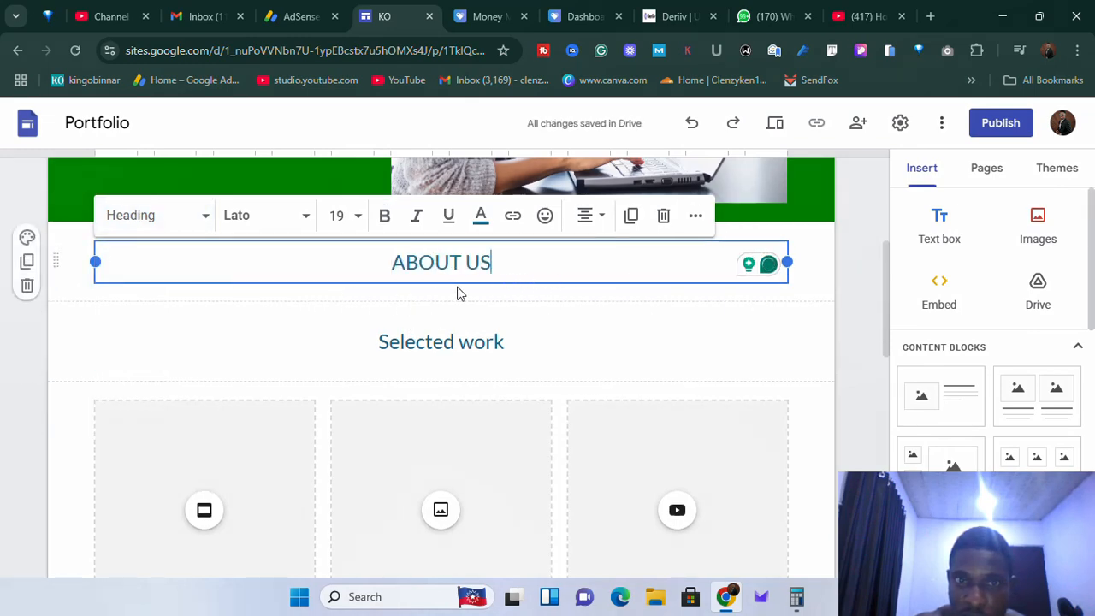
# Insert a text box below "ABOUT US" giving the owner's name, "website developer from the united states" and "I enjoy making websites for my clients and business owners.".
pyautogui.click(939, 231)
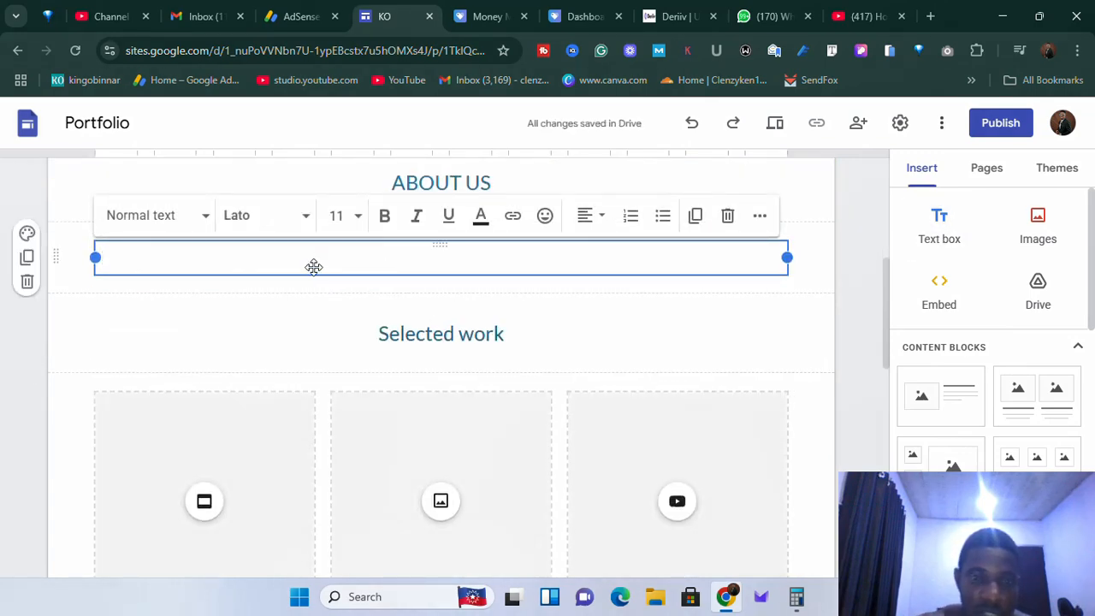
pyautogui.write('T')
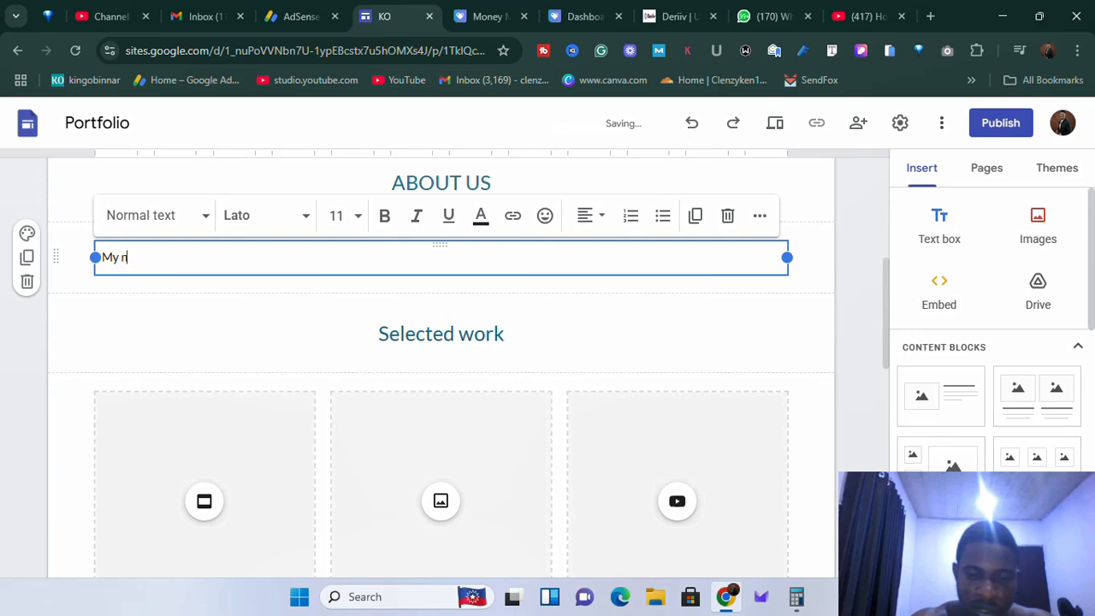
pyautogui.write('ame')
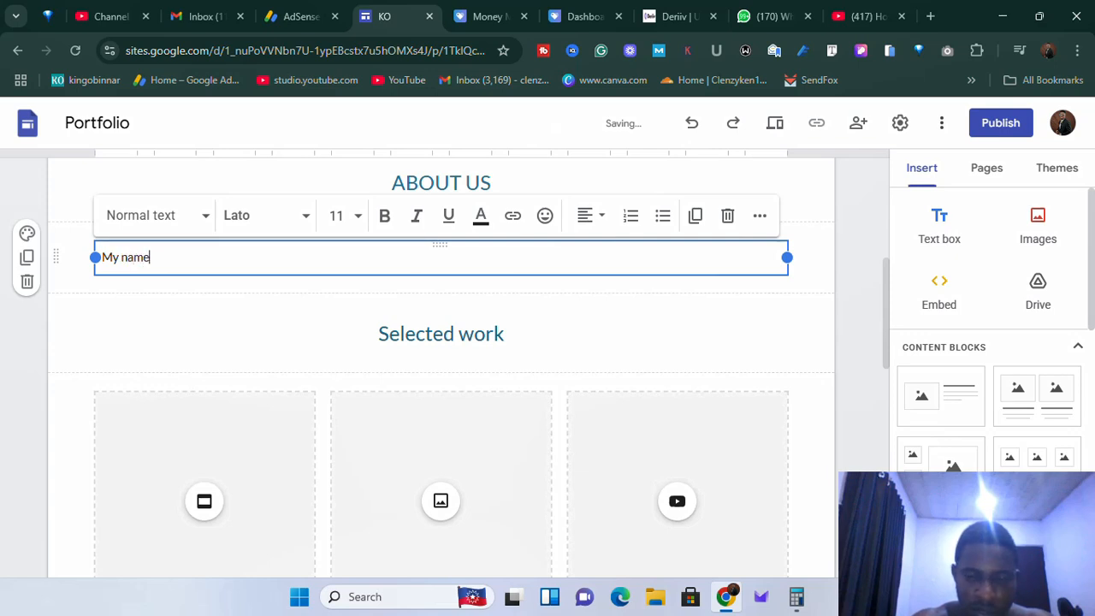
pyautogui.write(' is king, I')
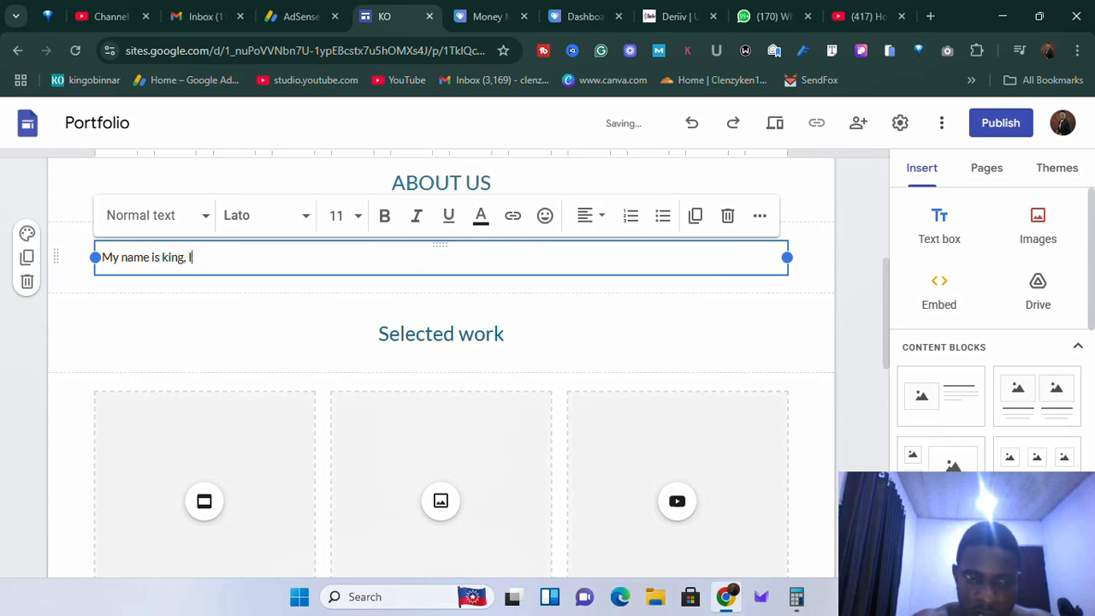
pyautogui.write('am a website developer')
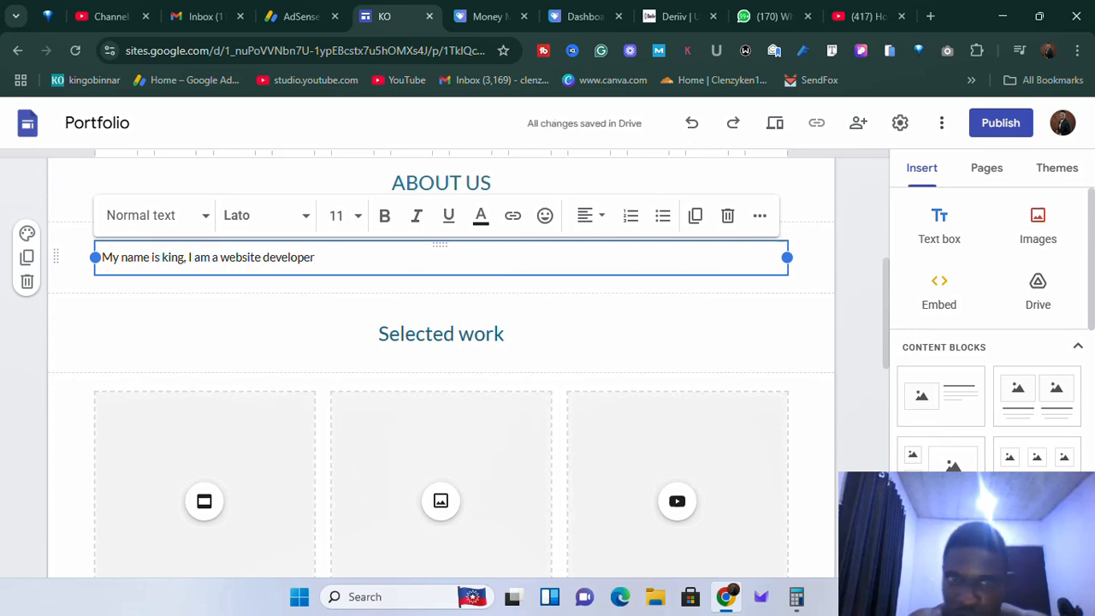
pyautogui.write('.')
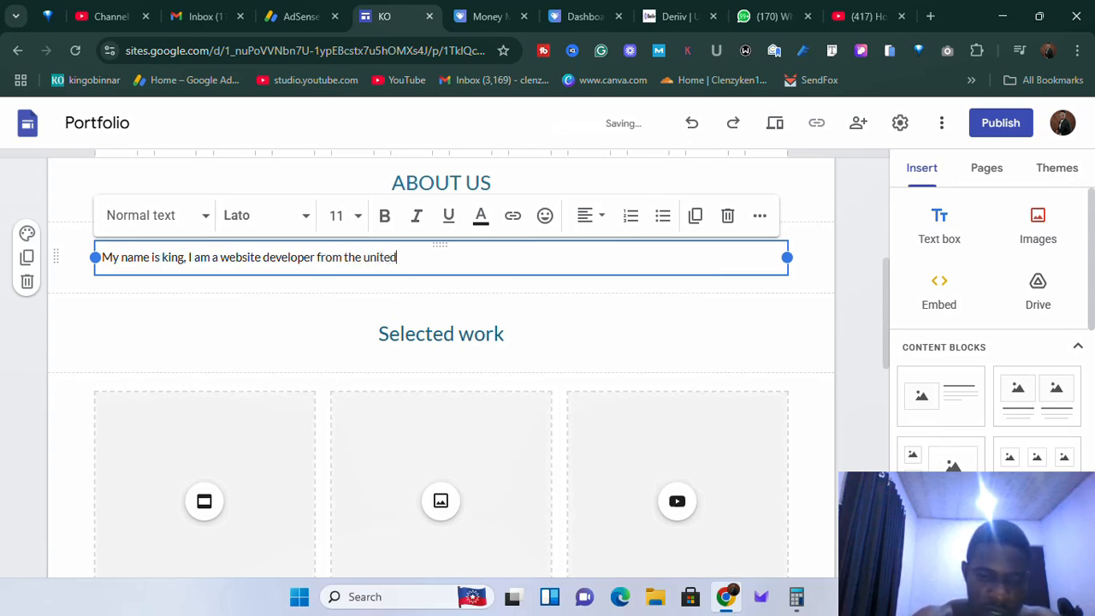
pyautogui.write('ates. I enjoy ma')
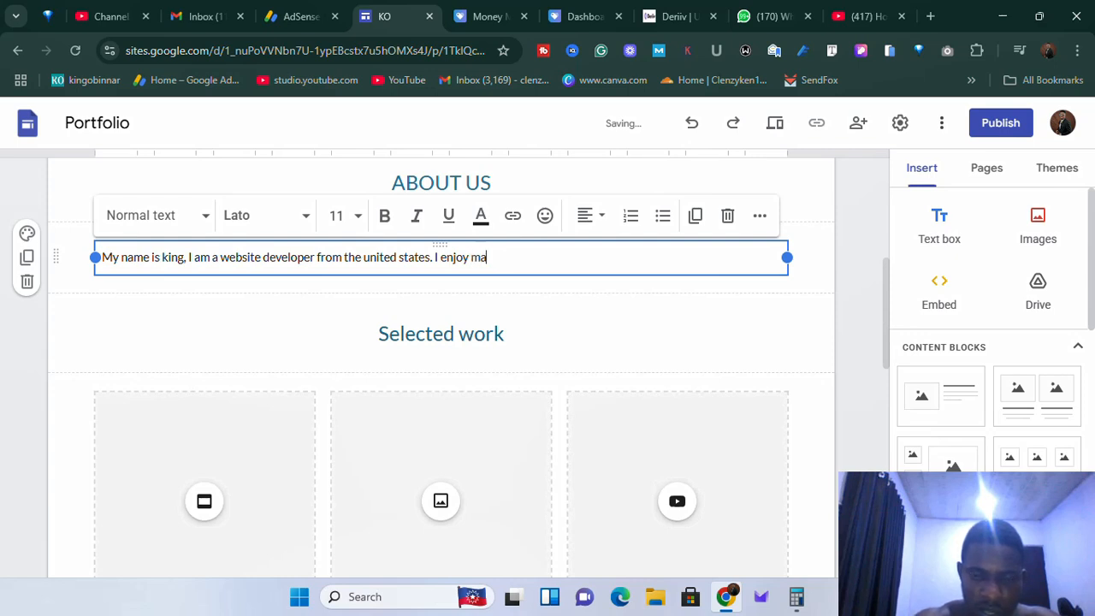
pyautogui.write('king websites for my')
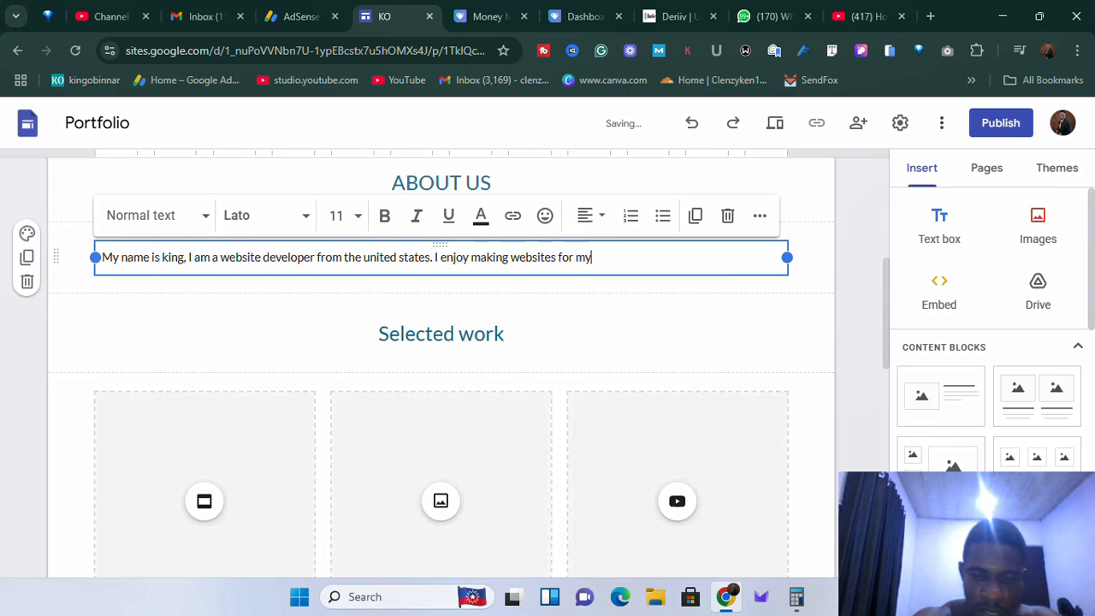
pyautogui.write(' clients and business owners.')
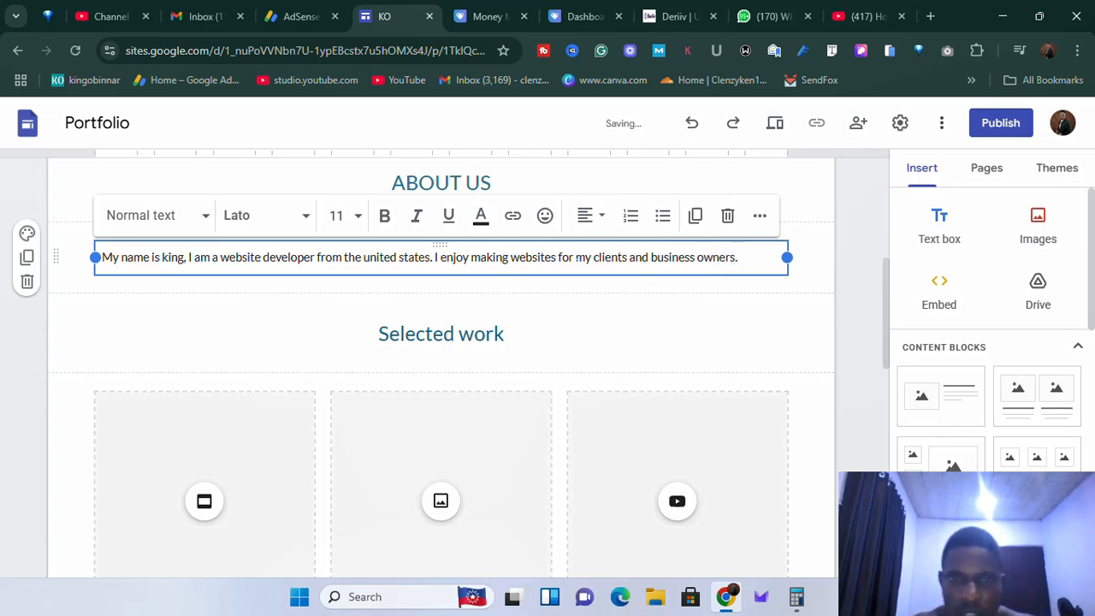
# Copy the whole About Us introduction text and paste it after itself to lengthen the paragraph.
pyautogui.tripleClick(576, 257)
pyautogui.rightClick(504, 259)
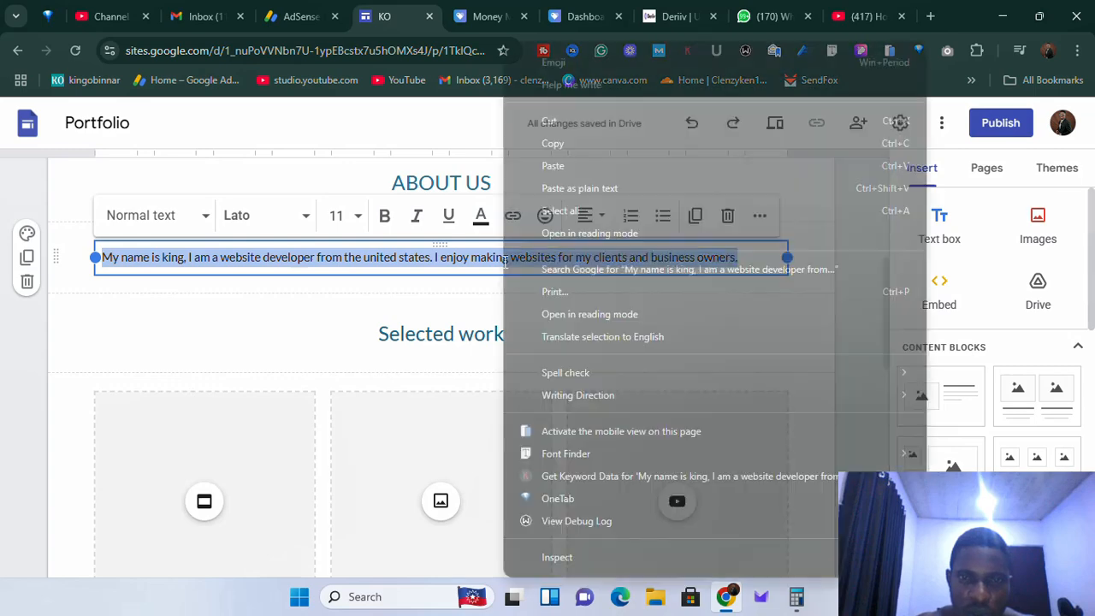
pyautogui.click(557, 142)
pyautogui.press('Right')
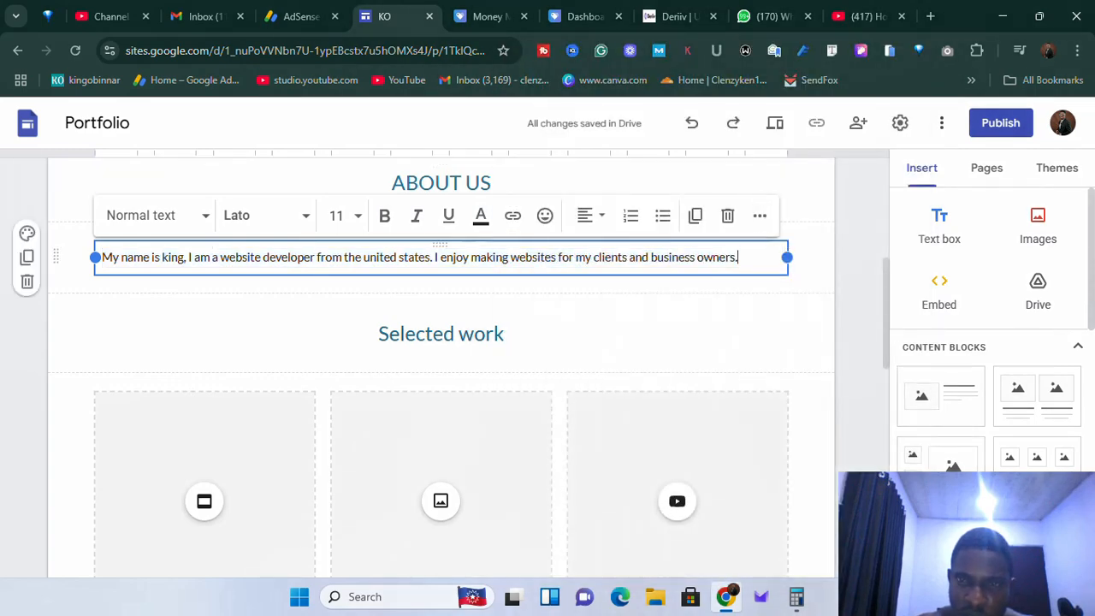
pyautogui.hotkey('ctrl', 'v')
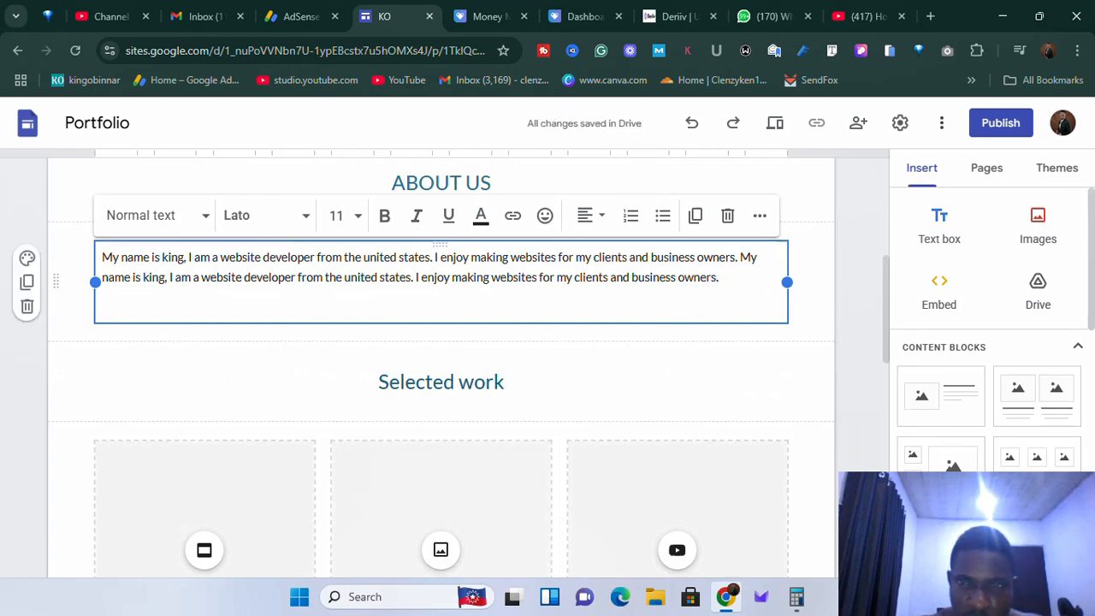
# Center the About Us paragraph and remove the empty space below its text.
pyautogui.tripleClick(702, 277)
pyautogui.click(588, 216)
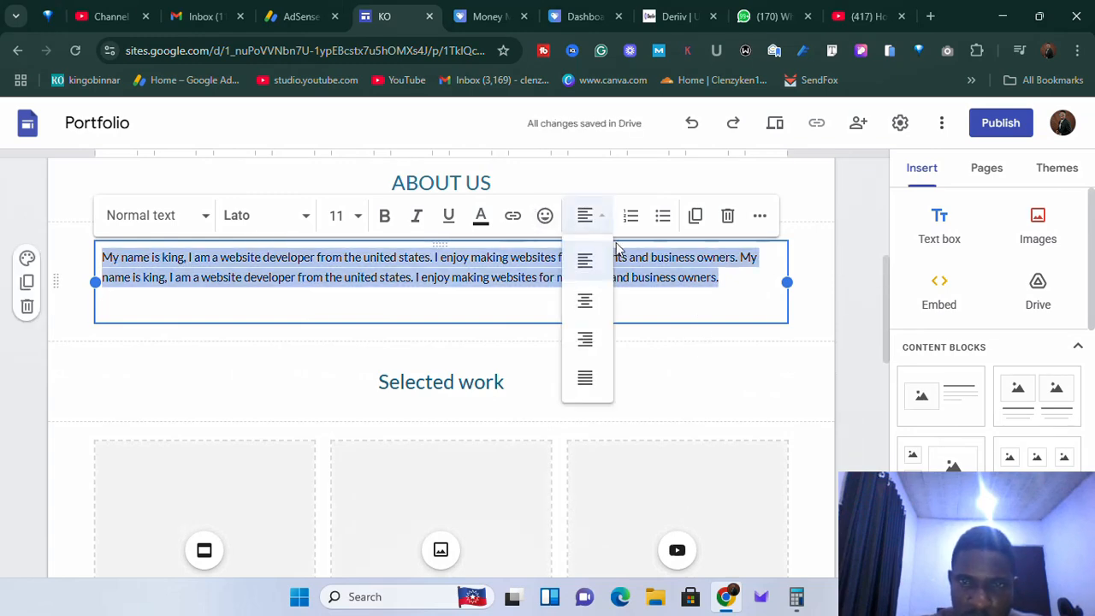
pyautogui.click(599, 308)
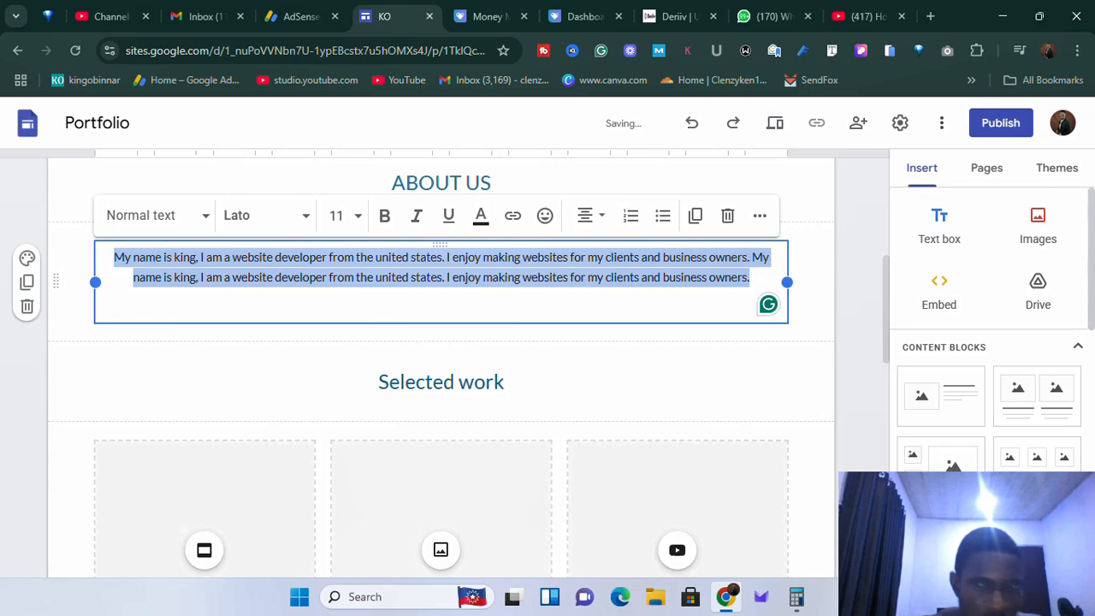
pyautogui.click(101, 306)
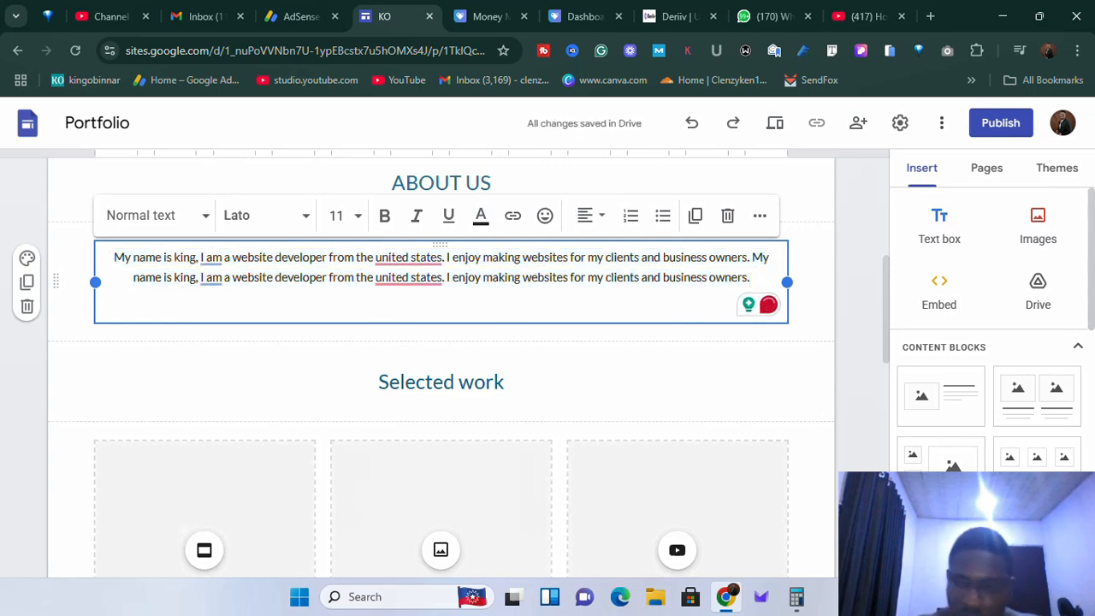
pyautogui.press('BackSpace')
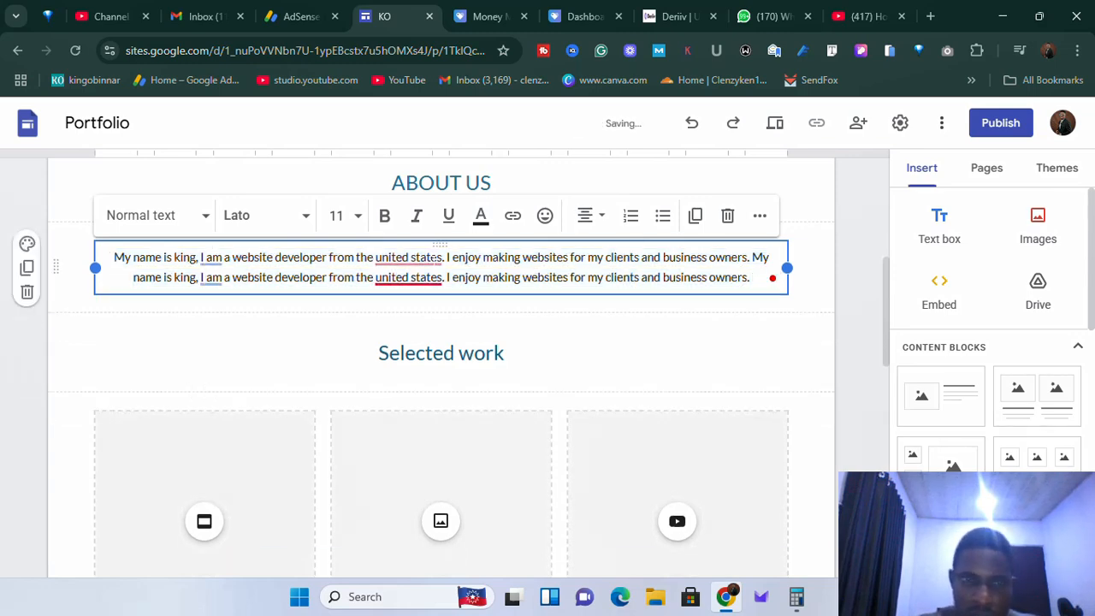
# Correct both occurrences of "united states" to "United States" in the About Us paragraph with the suggested corrections.
pyautogui.moveTo(409, 258)
pyautogui.click(417, 301)
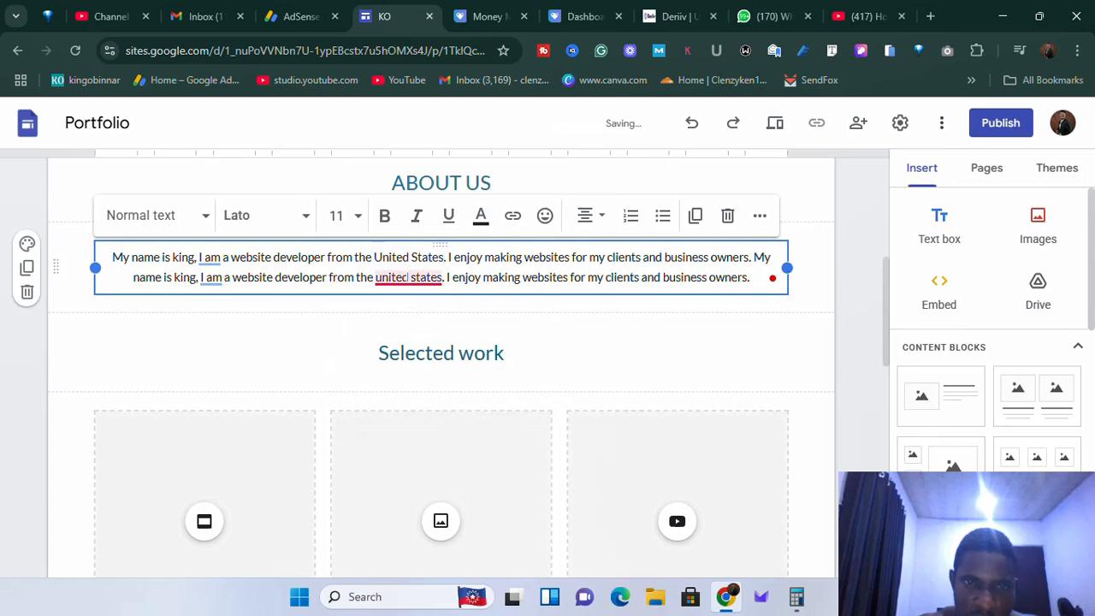
pyautogui.moveTo(409, 277)
pyautogui.click(416, 320)
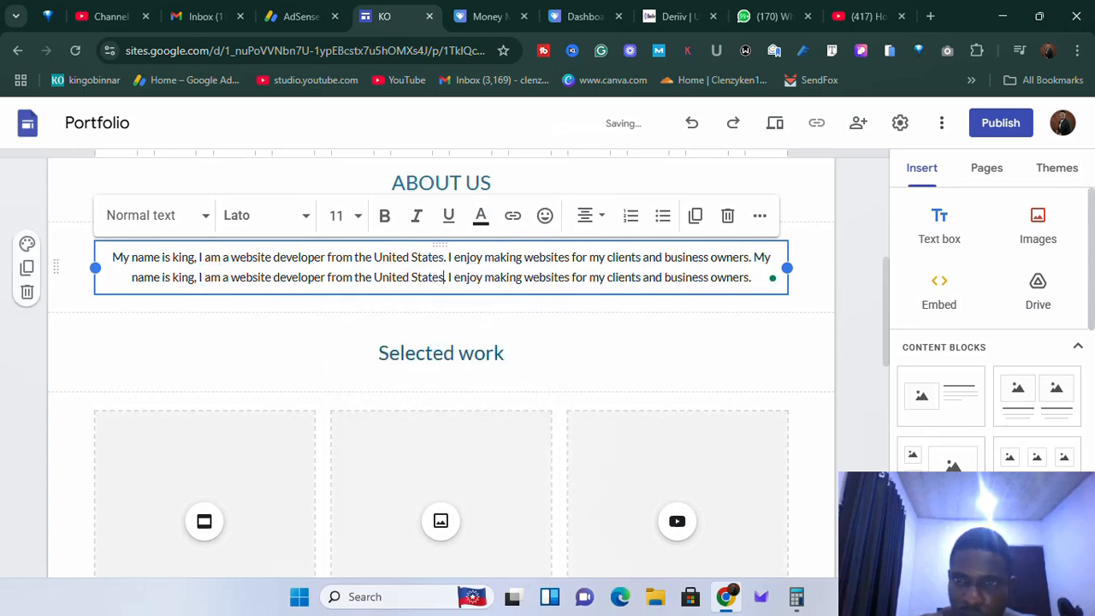
# Move the introduction paragraph up into the "ABOUT US" section so it sits directly under that heading.
pyautogui.scroll(2, 587, 342)
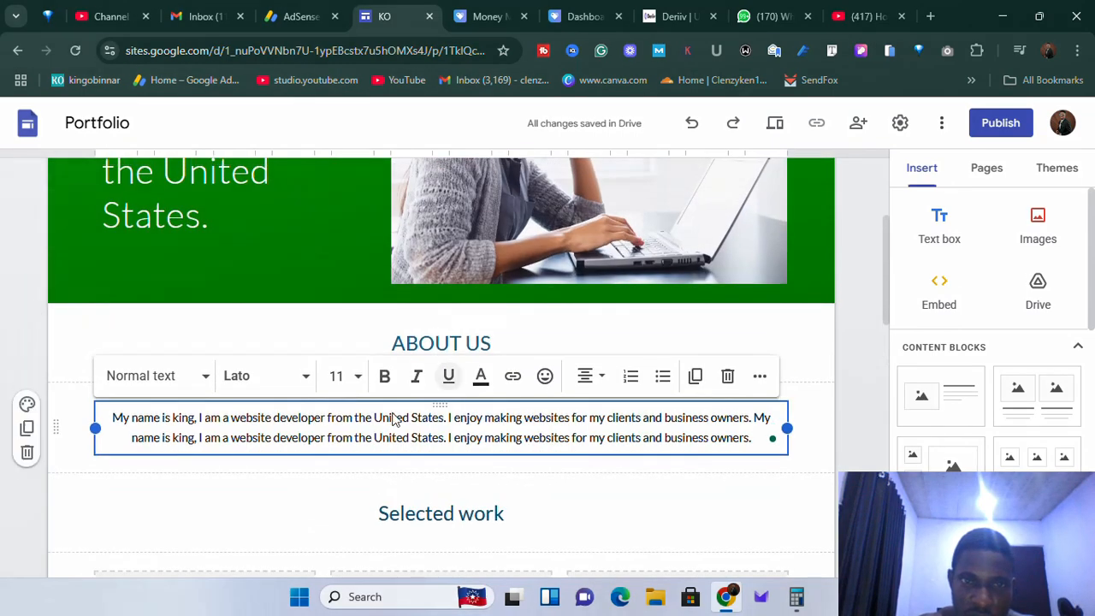
pyautogui.click(83, 506)
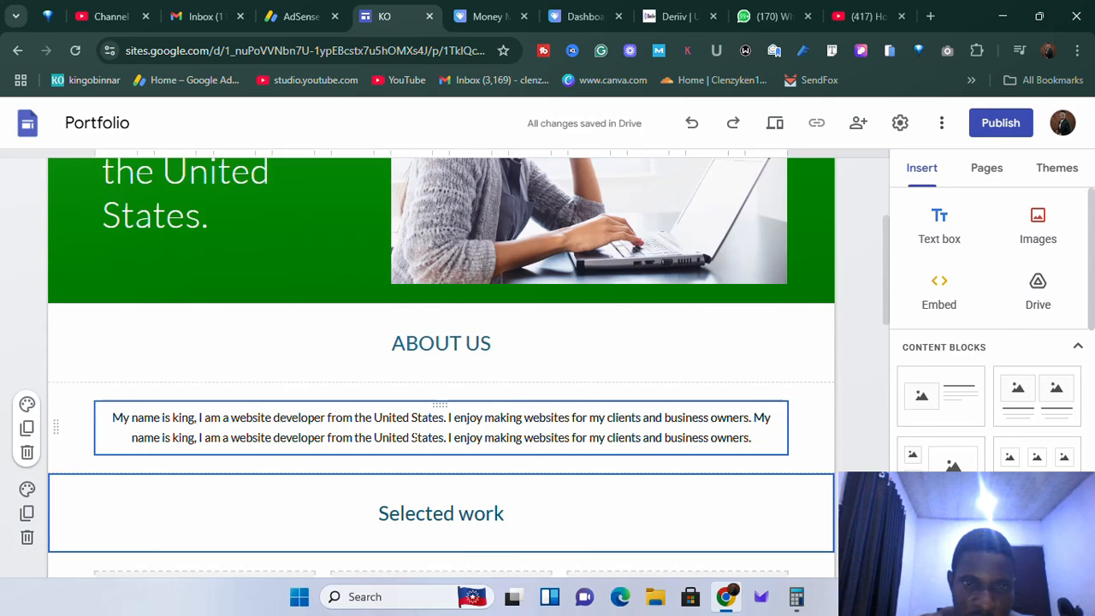
pyautogui.click(413, 437)
pyautogui.moveTo(409, 402)
pyautogui.mouseDown()
pyautogui.moveTo(404, 364)
pyautogui.moveTo(402, 387)
pyautogui.mouseUp()
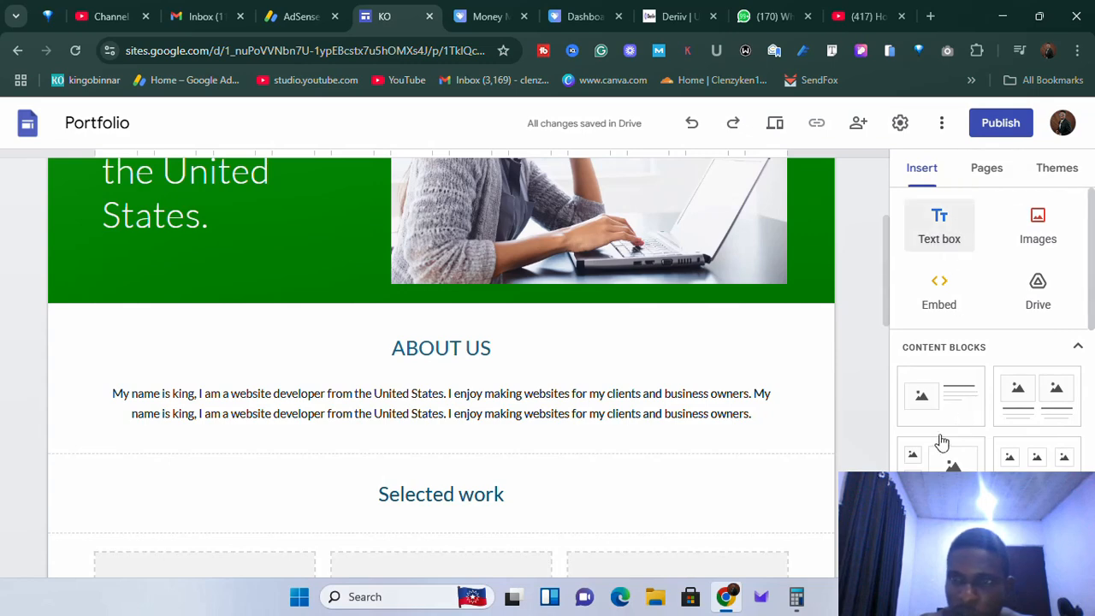
# Insert a button named "Learn More" linking to the About page and place it below the About Us paragraph.
pyautogui.scroll(-6, 941, 443)
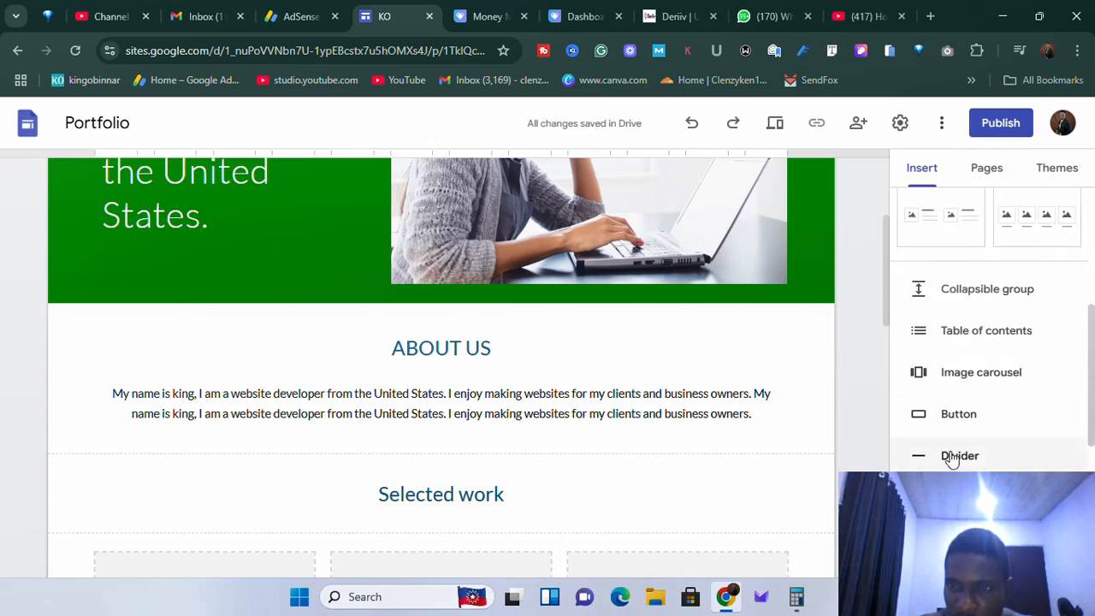
pyautogui.click(957, 423)
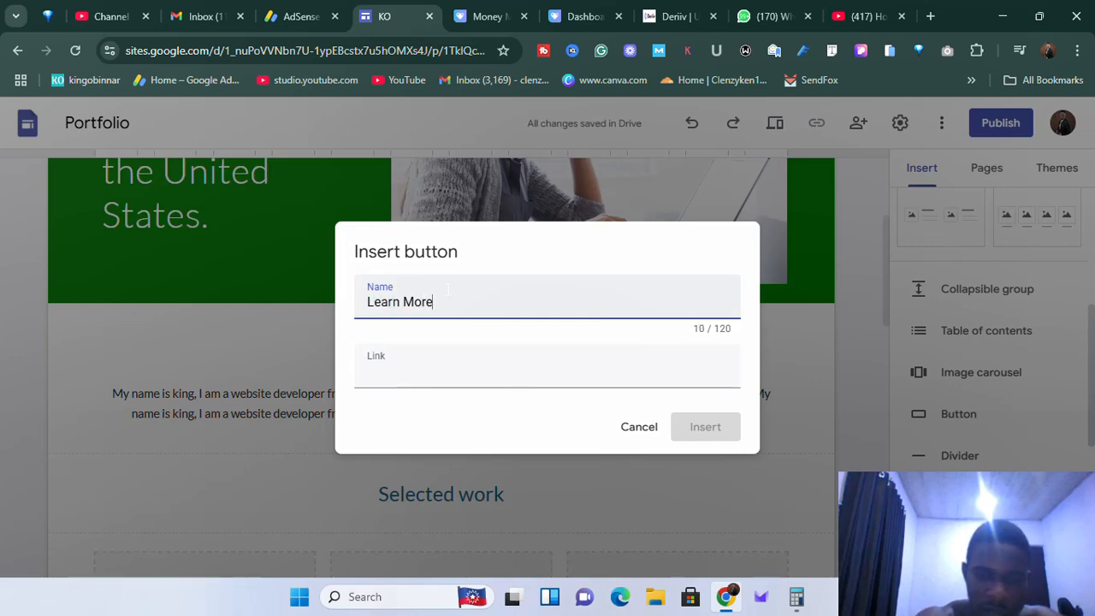
pyautogui.click(510, 370)
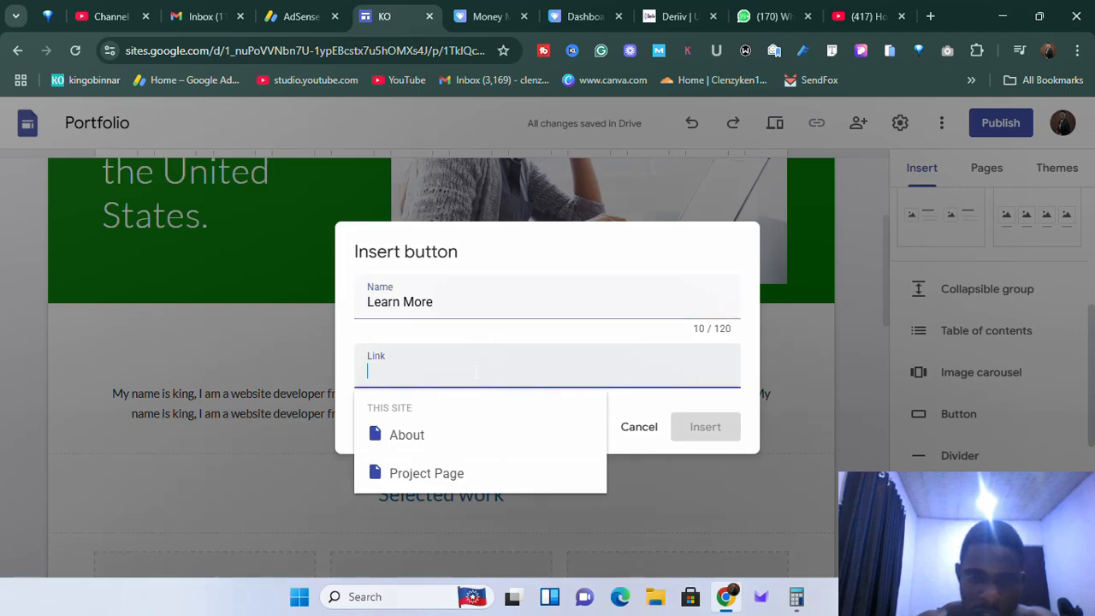
pyautogui.click(402, 436)
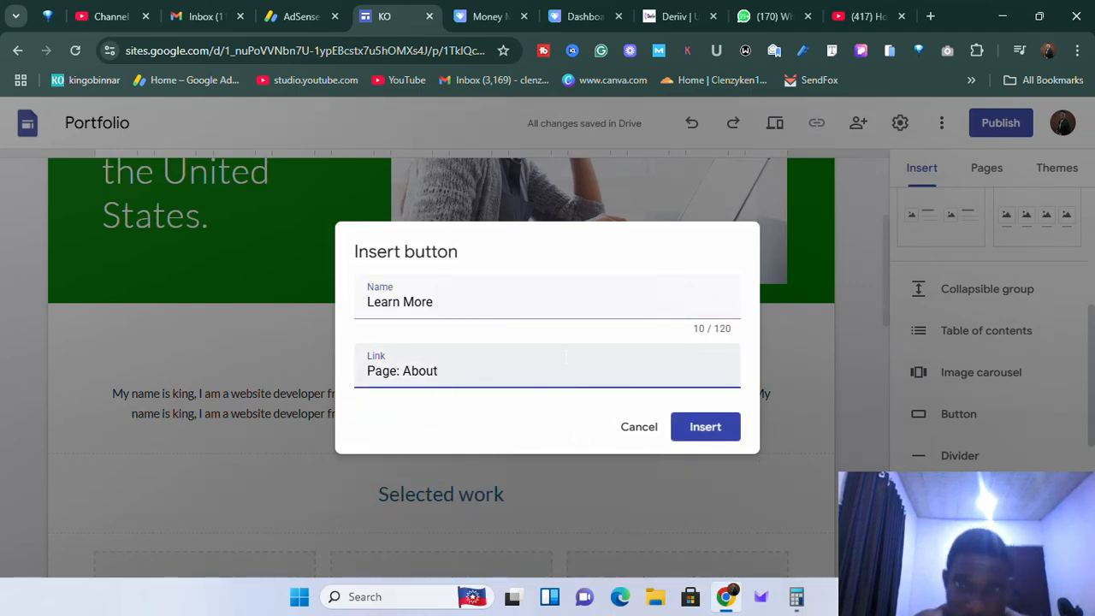
pyautogui.click(705, 427)
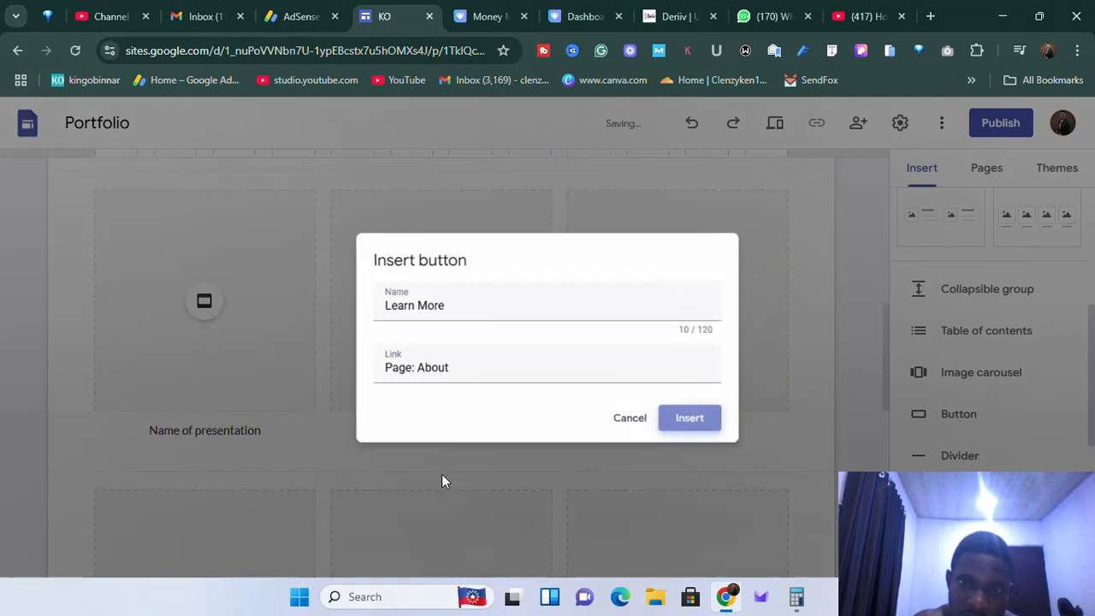
pyautogui.moveTo(164, 386); pyautogui.dragTo(425, 256)
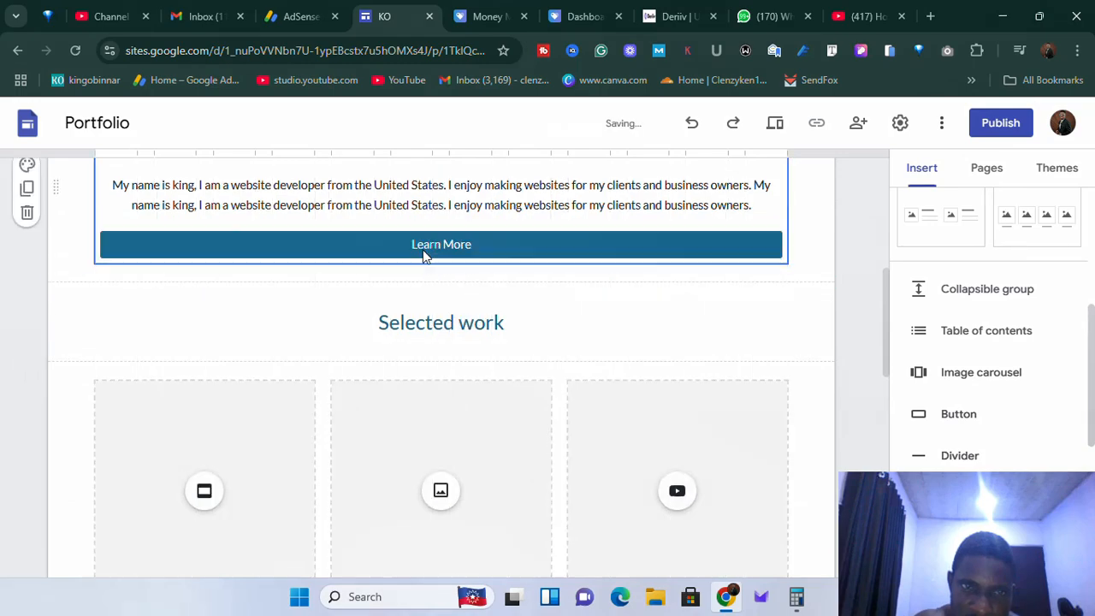
# Look over the home page from the header navigation through the About Us section to the "Selected work" placeholders.
pyautogui.scroll(5, 483, 258)
pyautogui.scroll(-4, 475, 377)
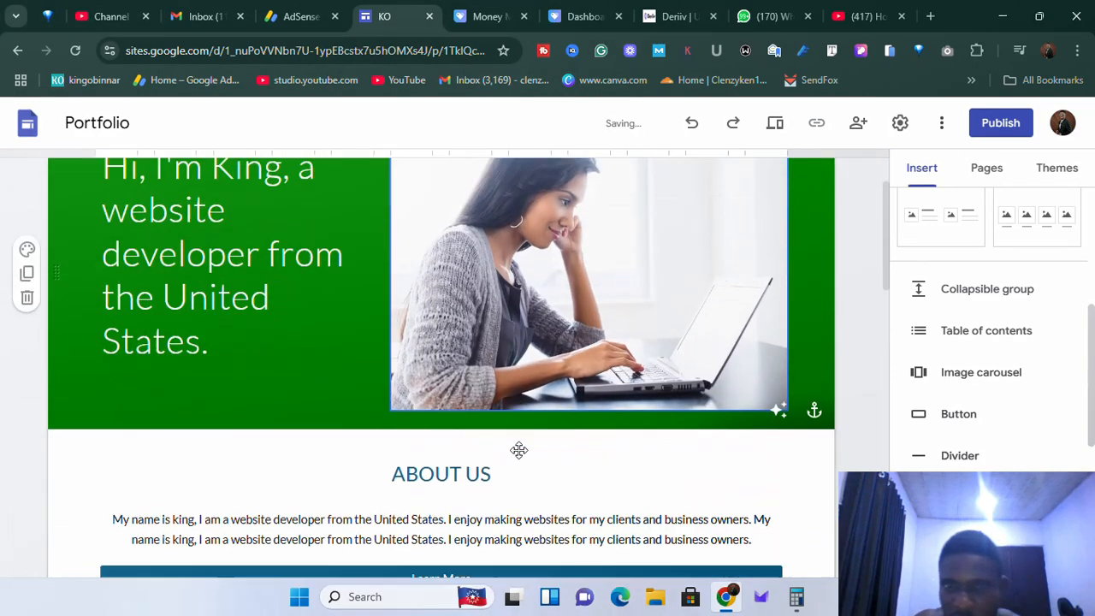
pyautogui.scroll(4, 710, 214)
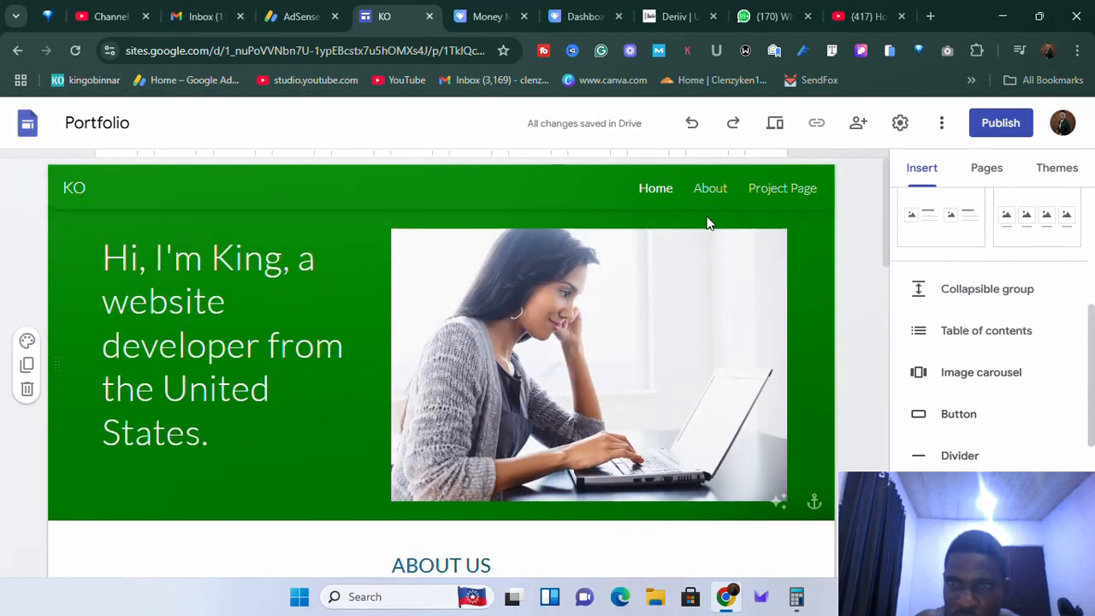
pyautogui.scroll(-4, 427, 367)
pyautogui.scroll(4, 455, 293)
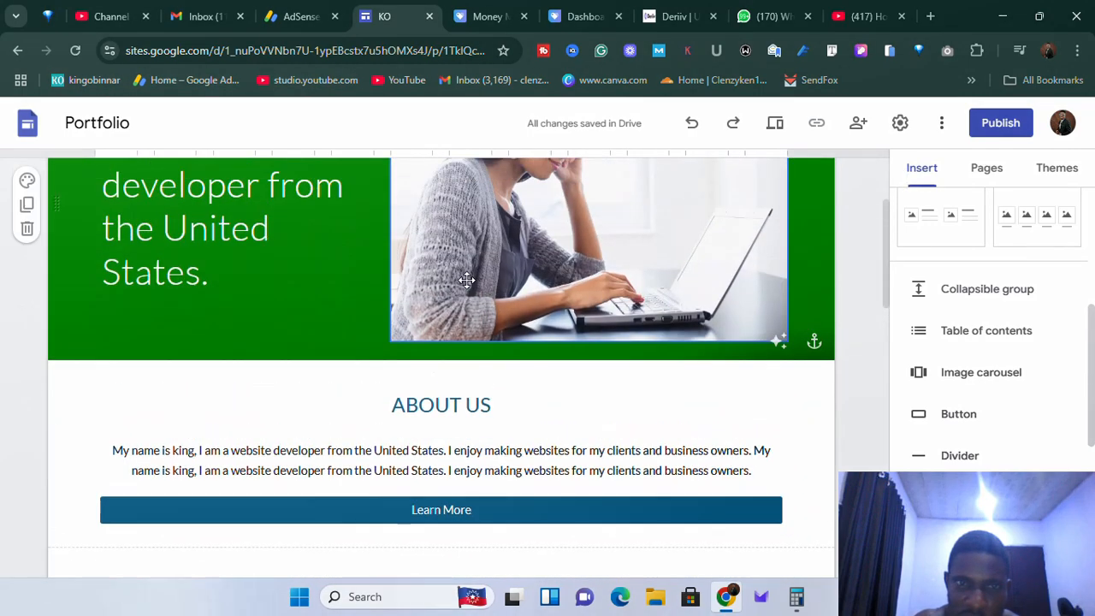
pyautogui.scroll(-6, 455, 294)
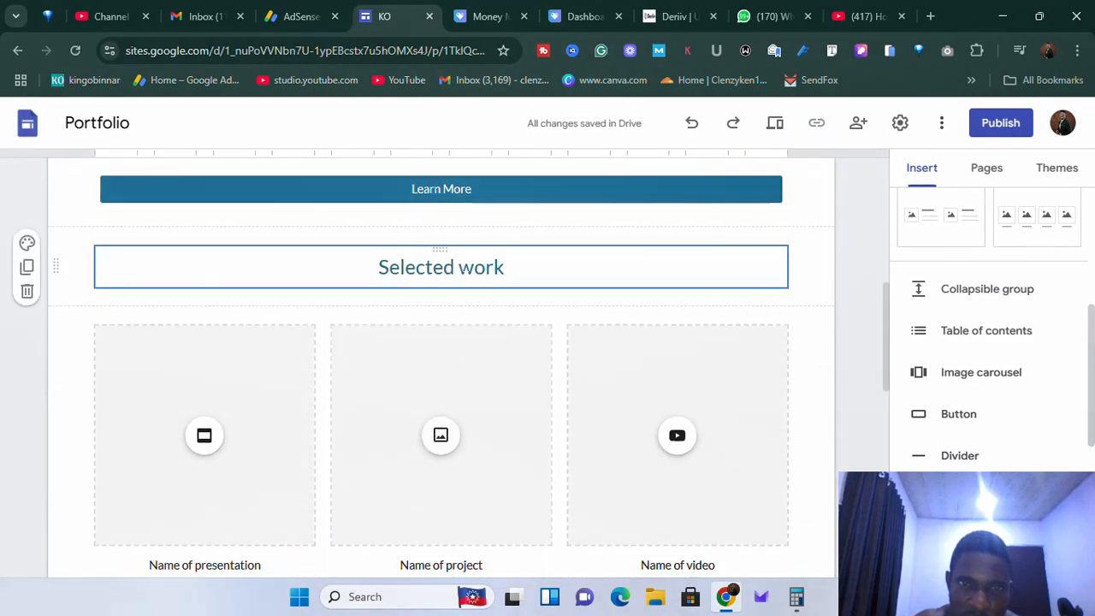
pyautogui.scroll(-2, 505, 384)
pyautogui.scroll(2, 403, 391)
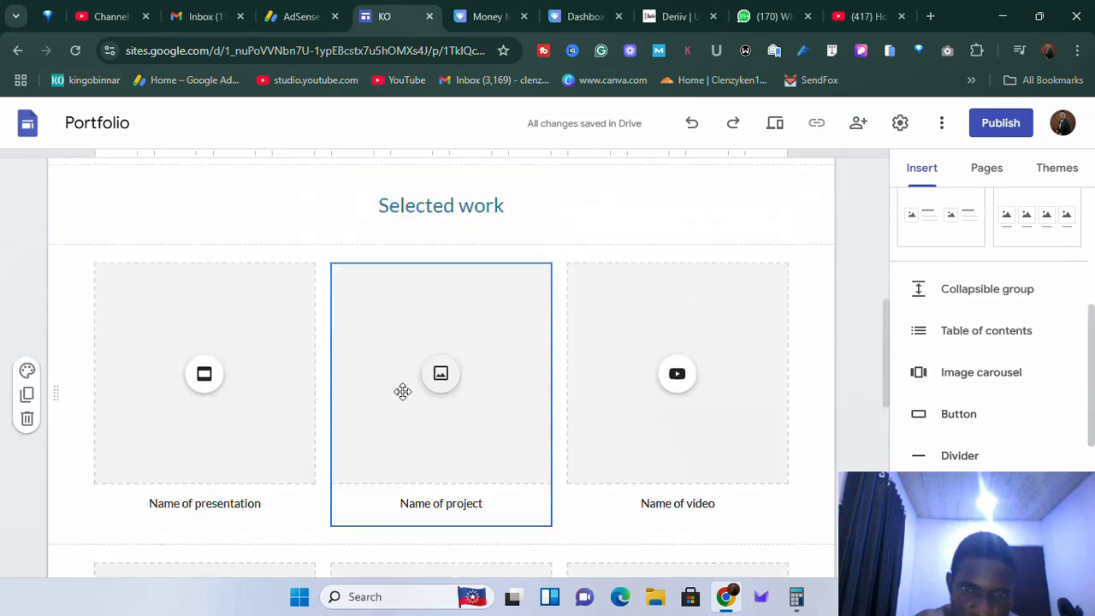
pyautogui.click(200, 438)
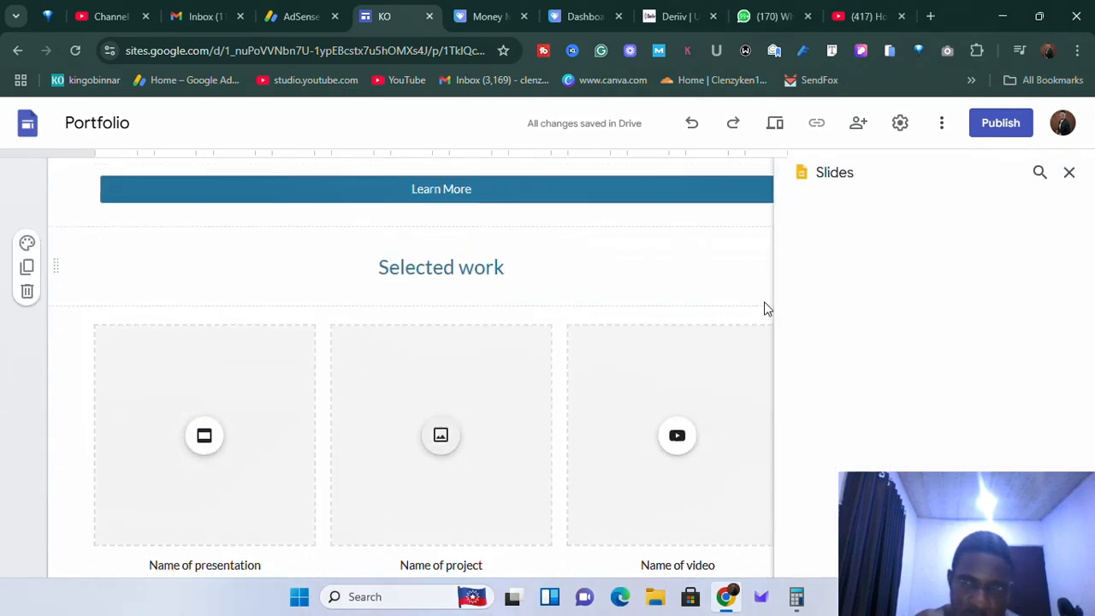
pyautogui.scroll(2, 208, 410)
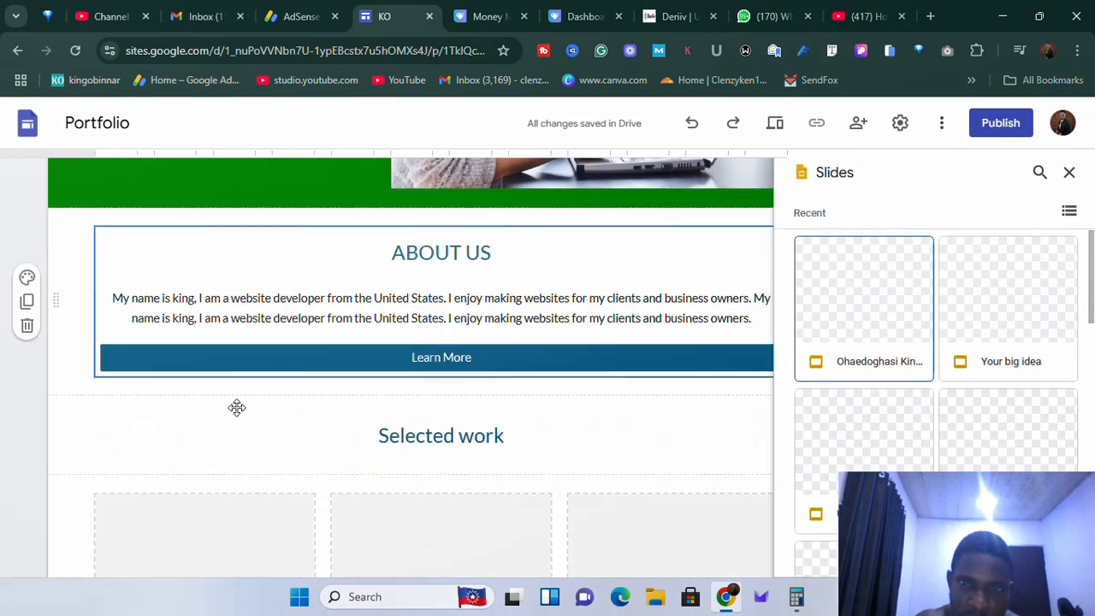
pyautogui.scroll(-2, 237, 408)
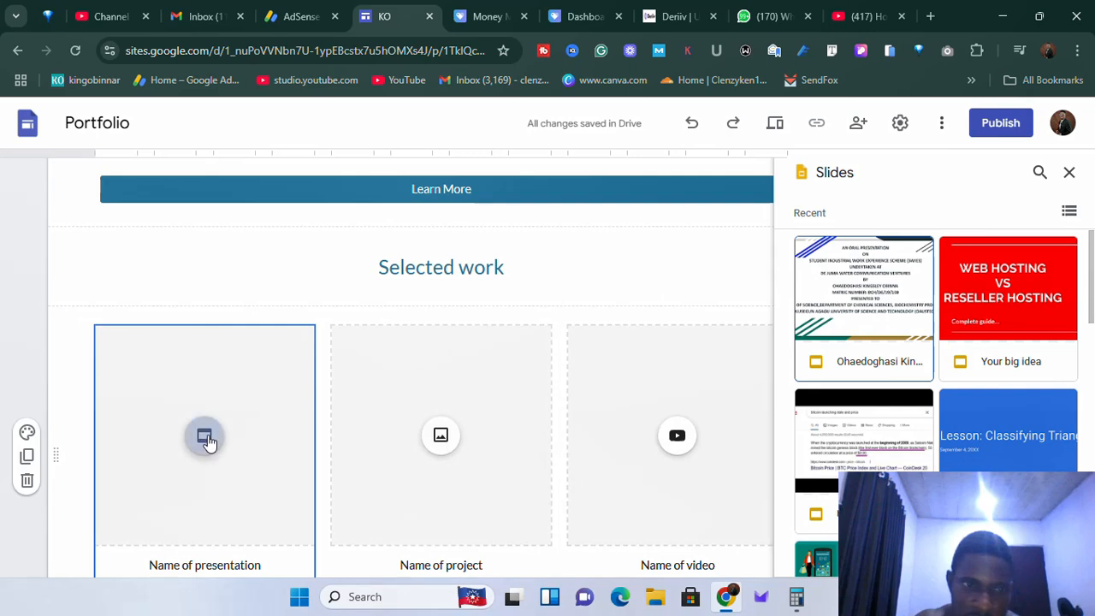
pyautogui.scroll(-1, 240, 479)
pyautogui.scroll(-2, 240, 479)
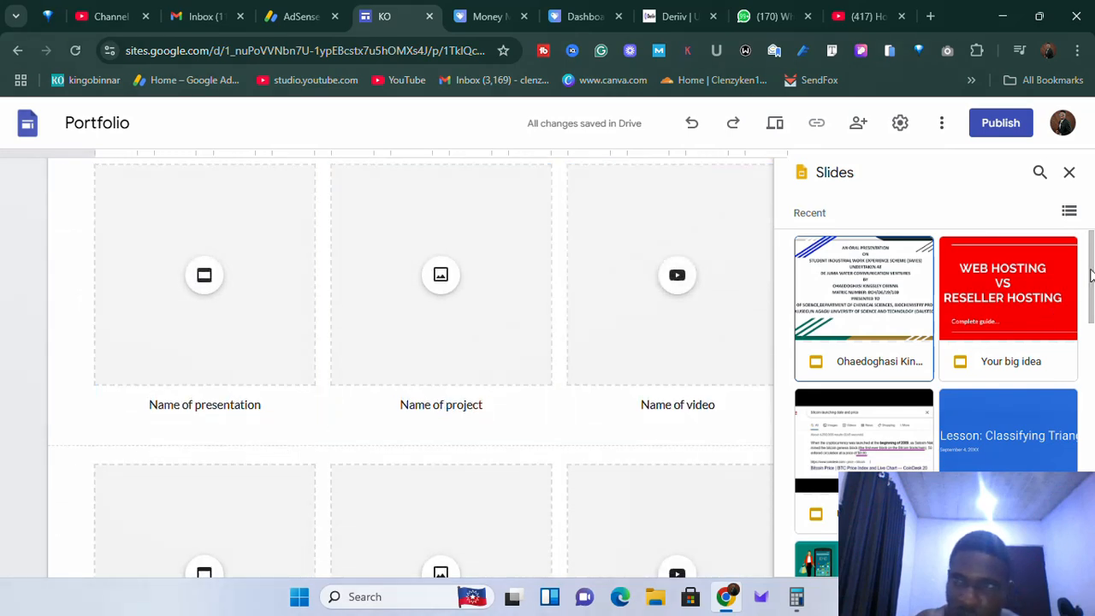
pyautogui.click(1069, 180)
pyautogui.scroll(-1, 328, 408)
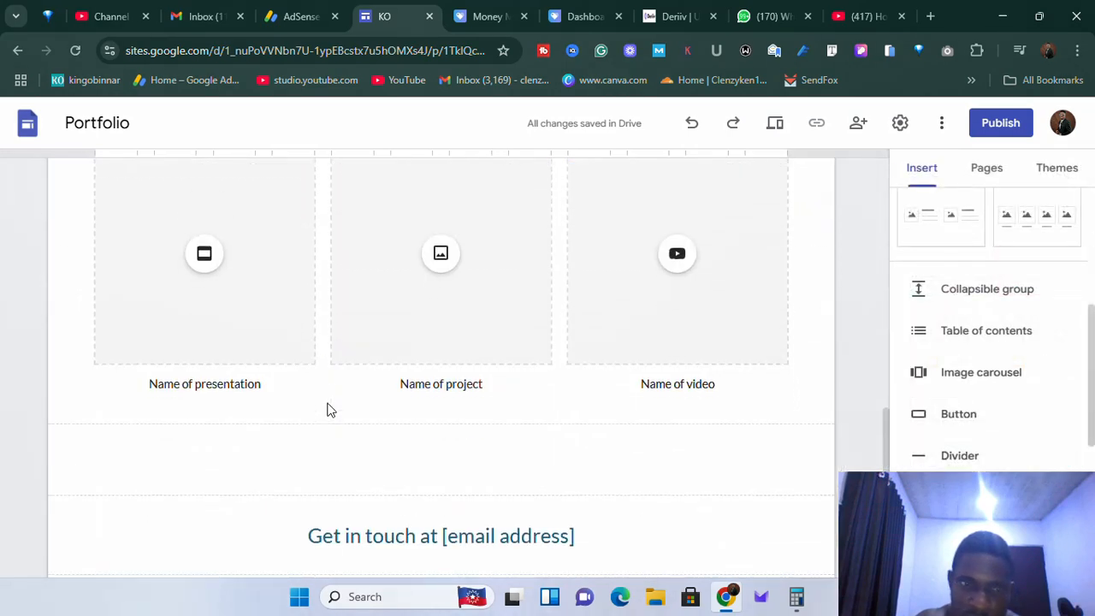
pyautogui.scroll(2, 362, 396)
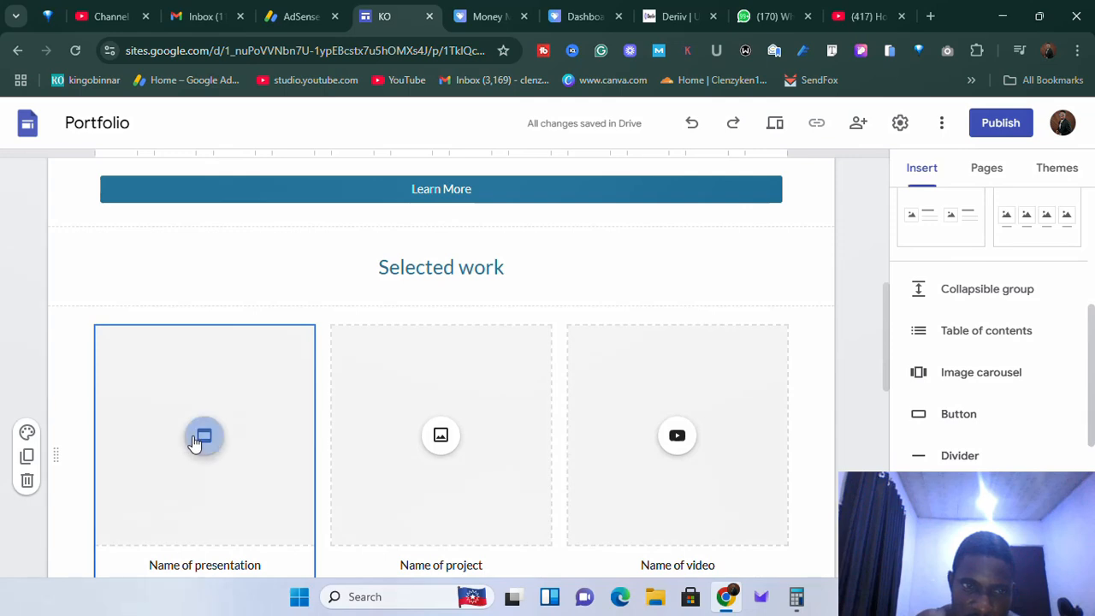
pyautogui.click(182, 472)
pyautogui.click(205, 437)
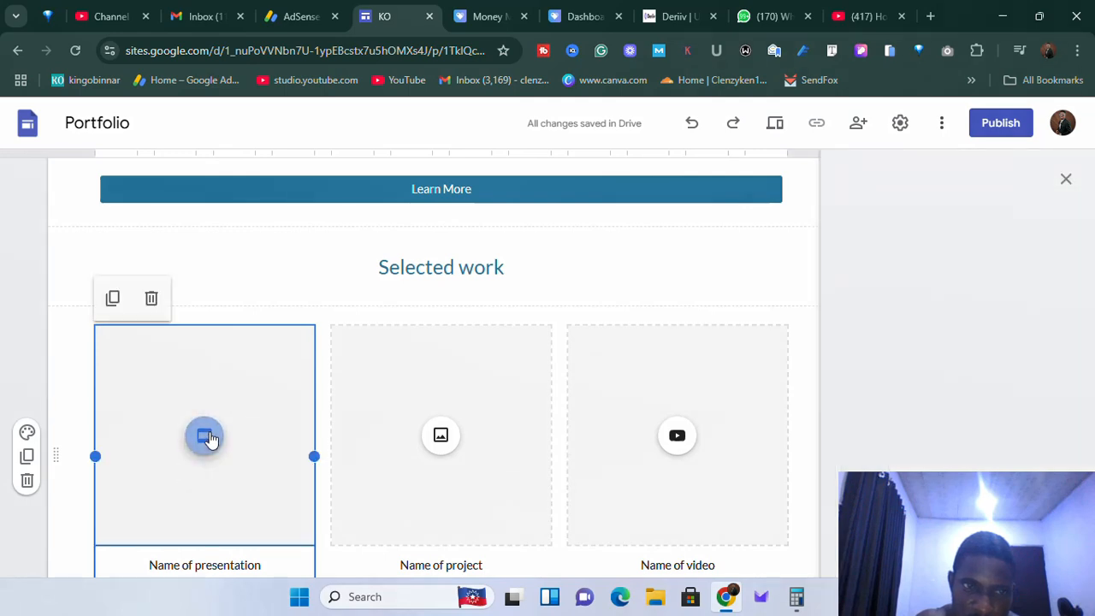
pyautogui.click(1070, 172)
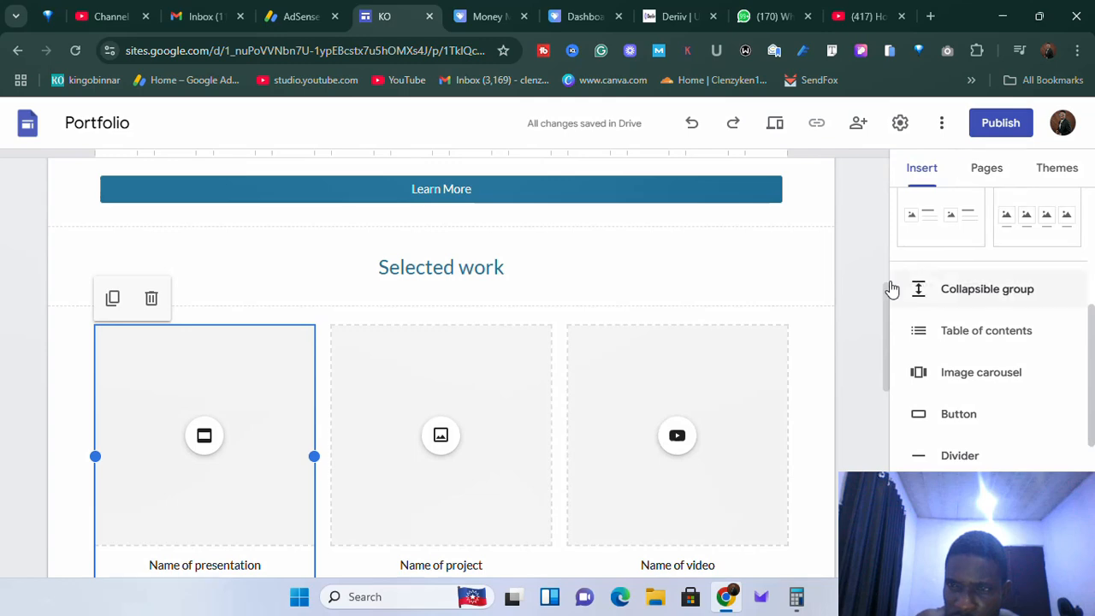
# Insert the content block with three images and captions and place it directly under the "Selected work" heading.
pyautogui.scroll(4, 929, 252)
pyautogui.scroll(-2, 976, 282)
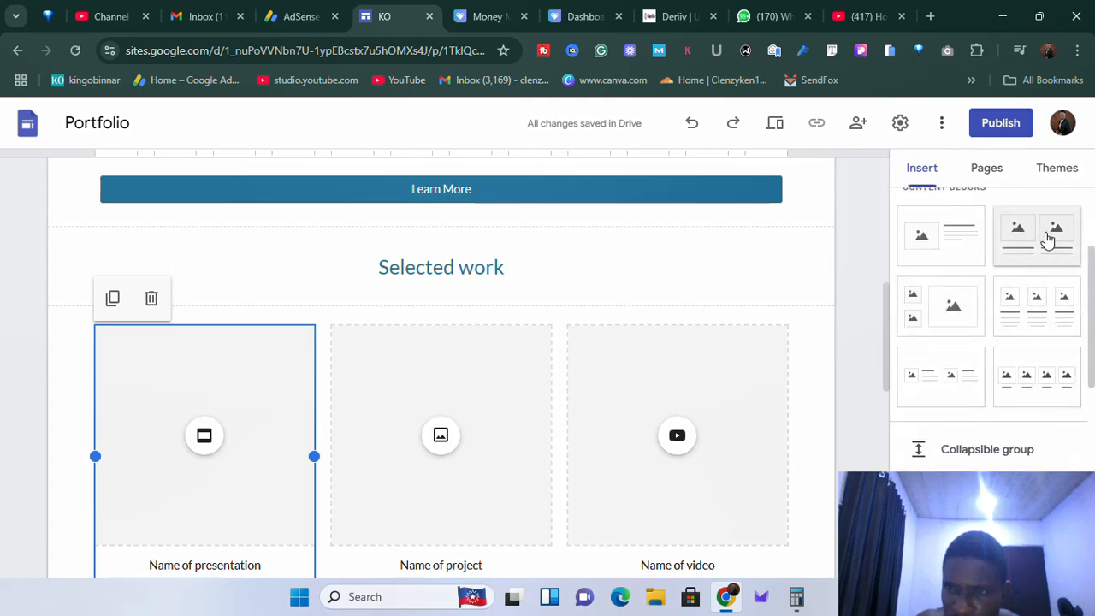
pyautogui.click(1012, 296)
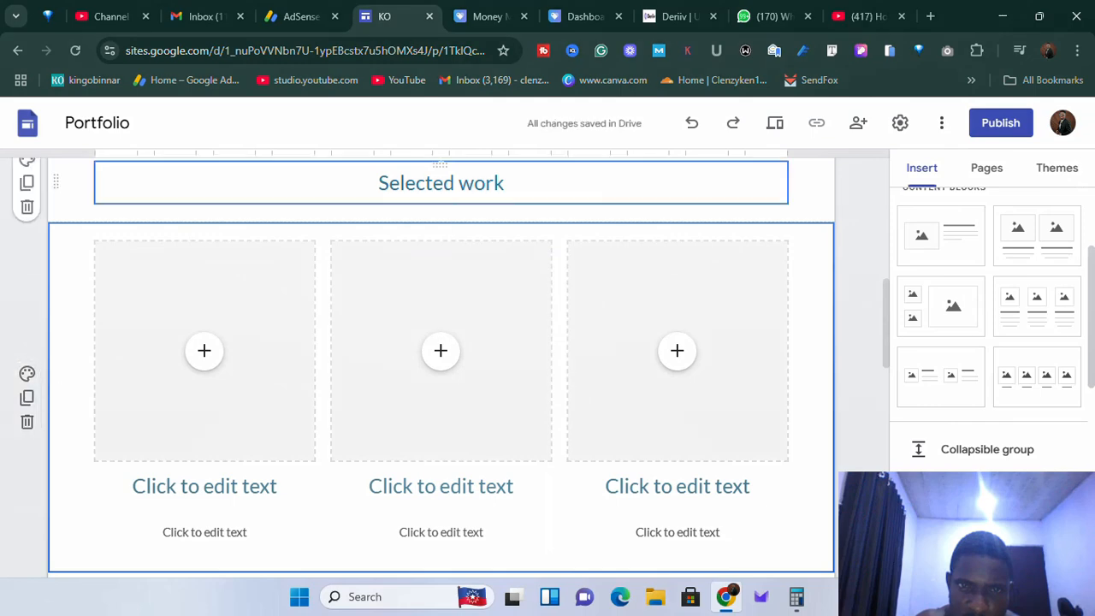
pyautogui.moveTo(52, 336); pyautogui.dragTo(156, 436)
pyautogui.scroll(-8, 251, 366)
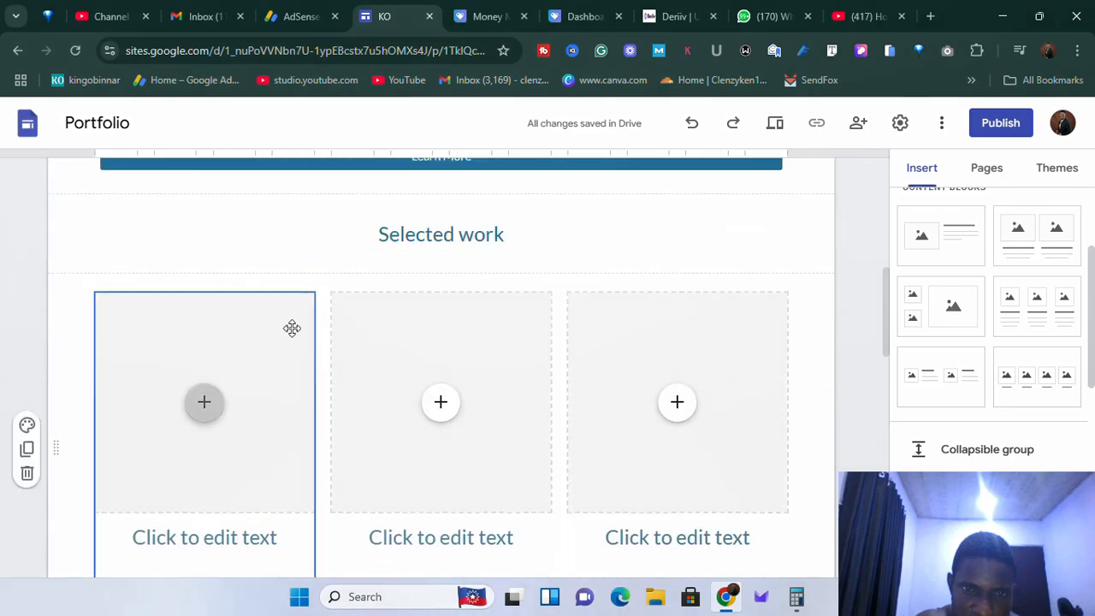
pyautogui.scroll(5, 386, 329)
pyautogui.scroll(10, 386, 328)
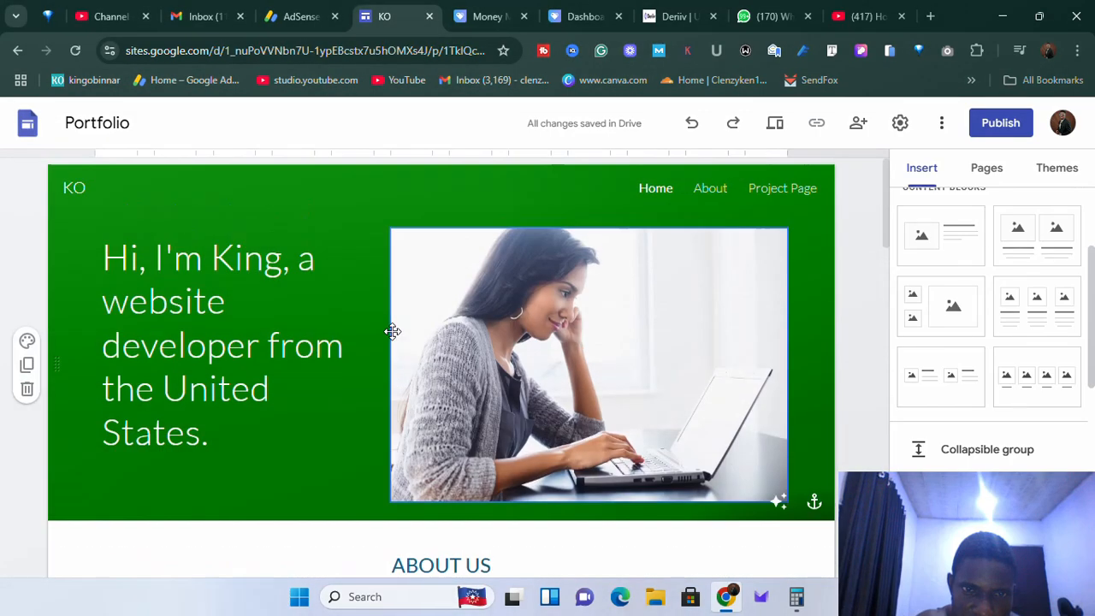
pyautogui.scroll(-6, 391, 330)
pyautogui.scroll(-1, 398, 332)
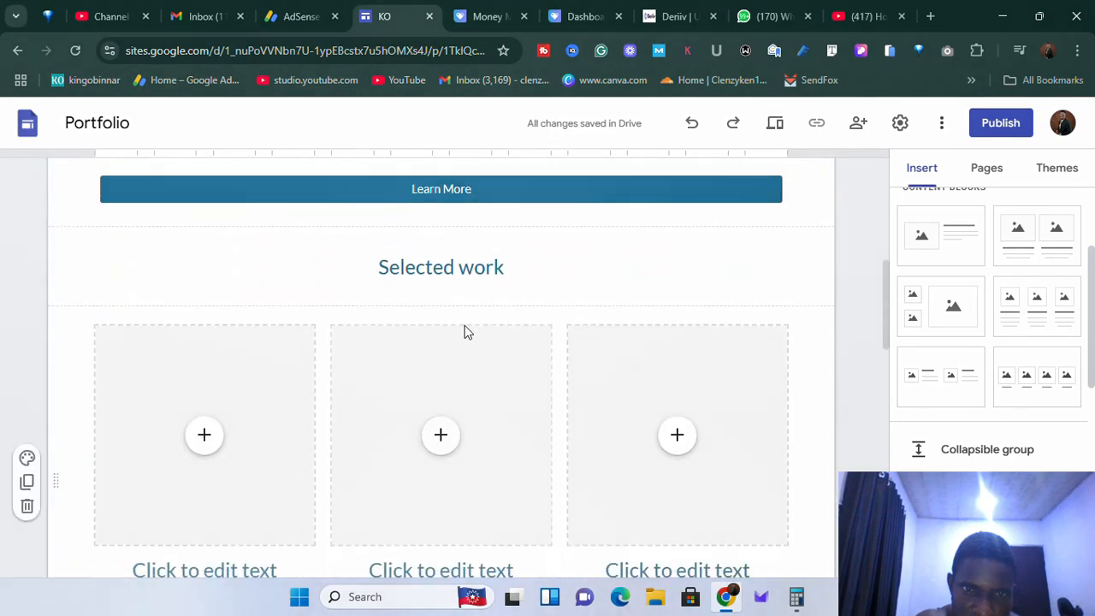
# Fill the new block's first image placeholder with the blue "Websites" keyboard key picture from a Google Images search for "Websites".
pyautogui.click(198, 446)
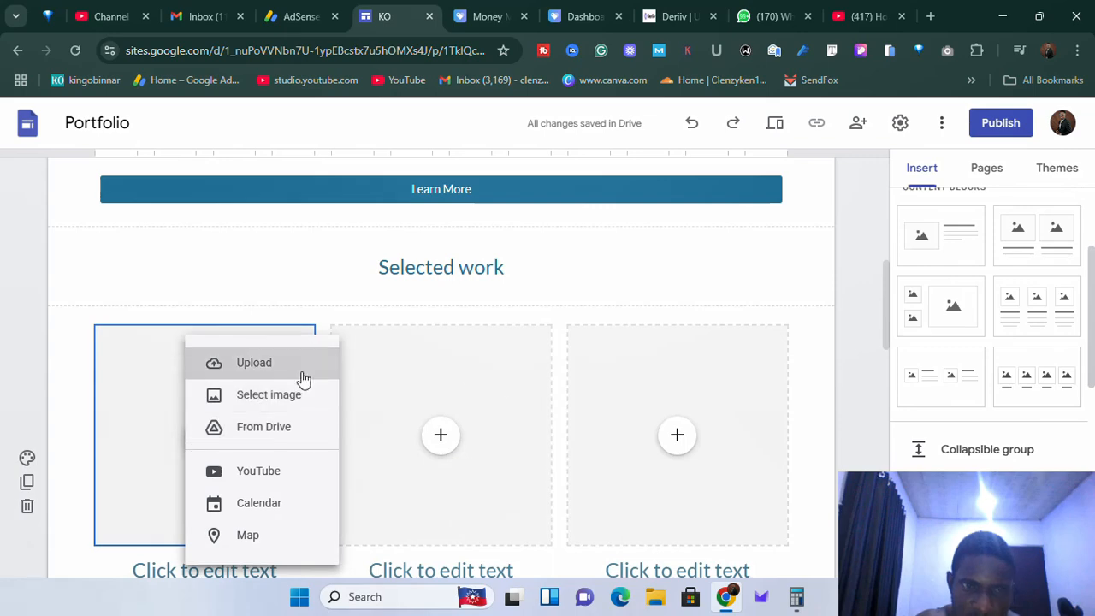
pyautogui.click(261, 403)
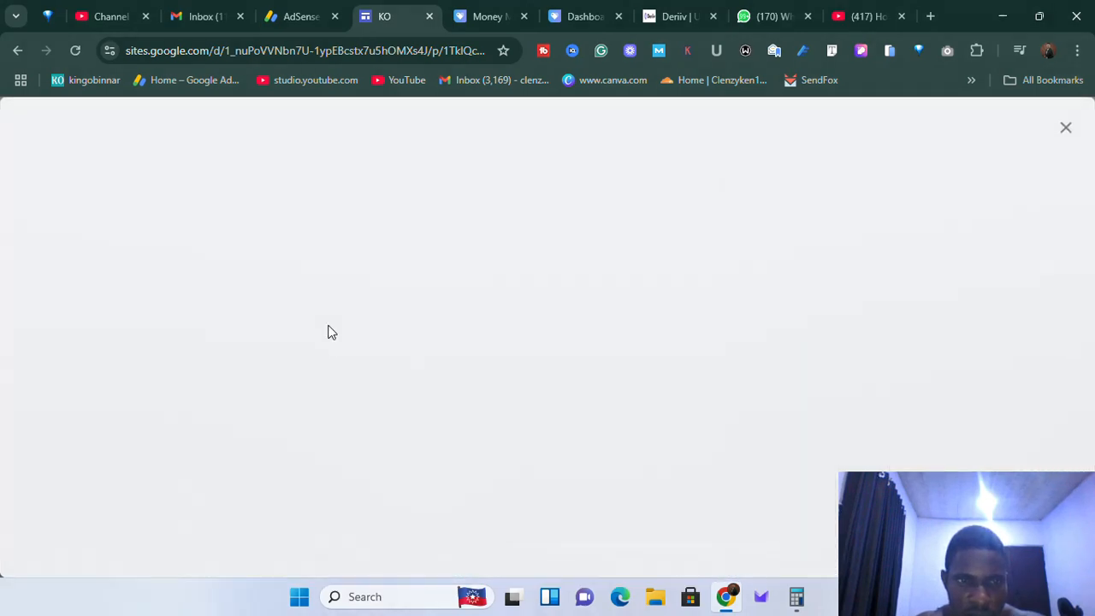
pyautogui.click(204, 180)
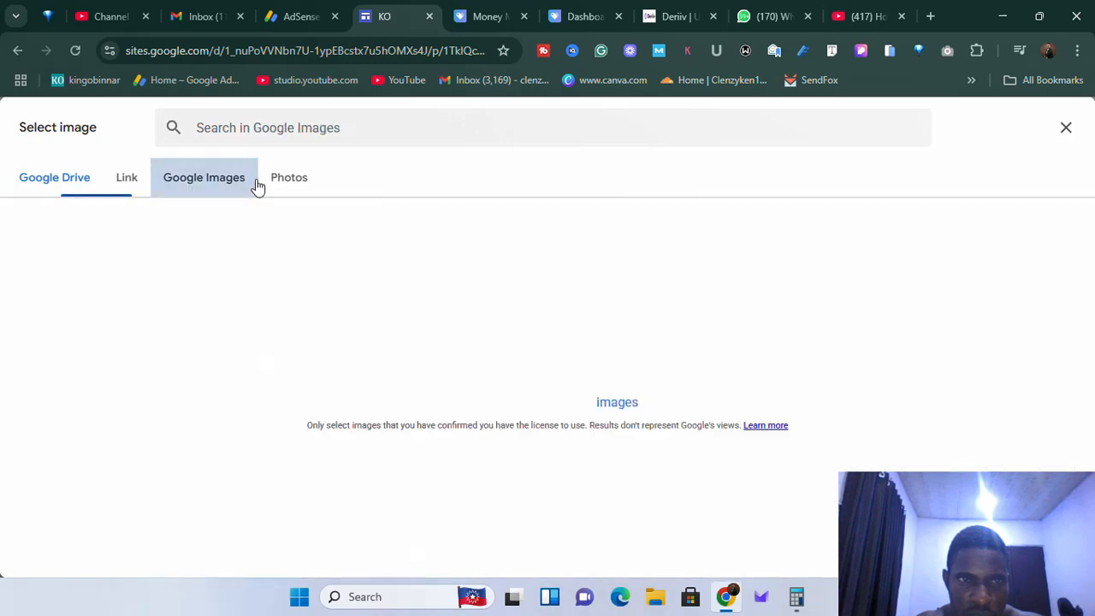
pyautogui.write('Websites')
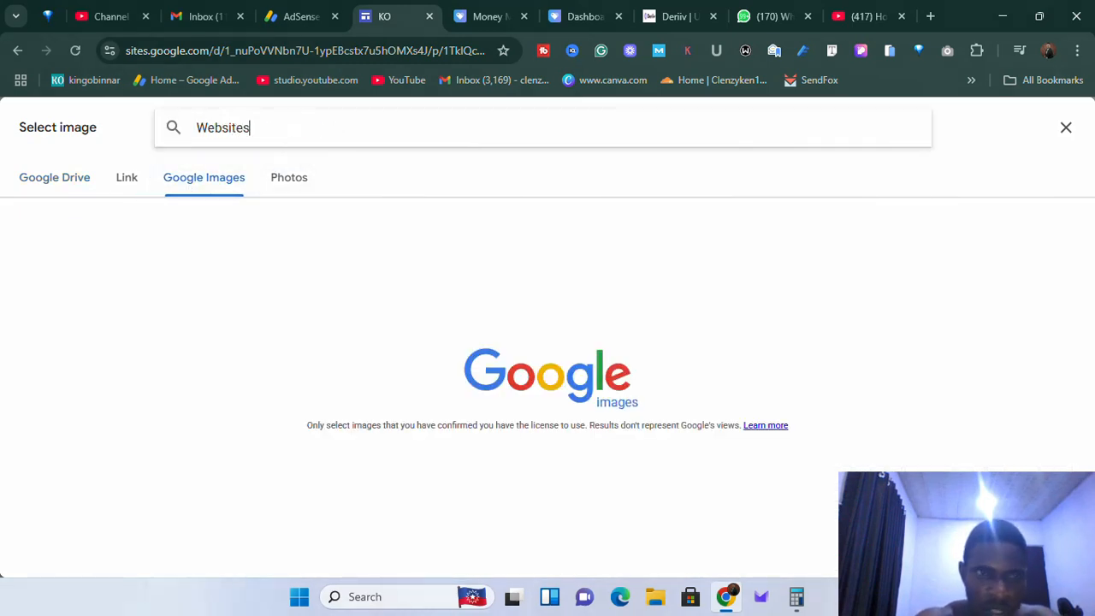
pyautogui.press('Return')
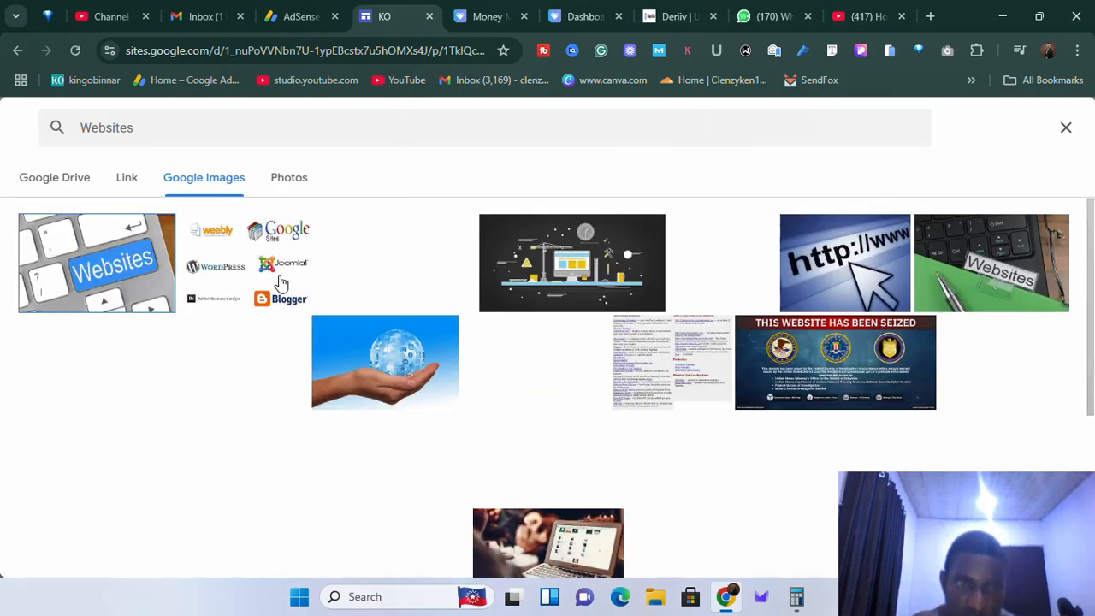
pyautogui.scroll(-2, 516, 367)
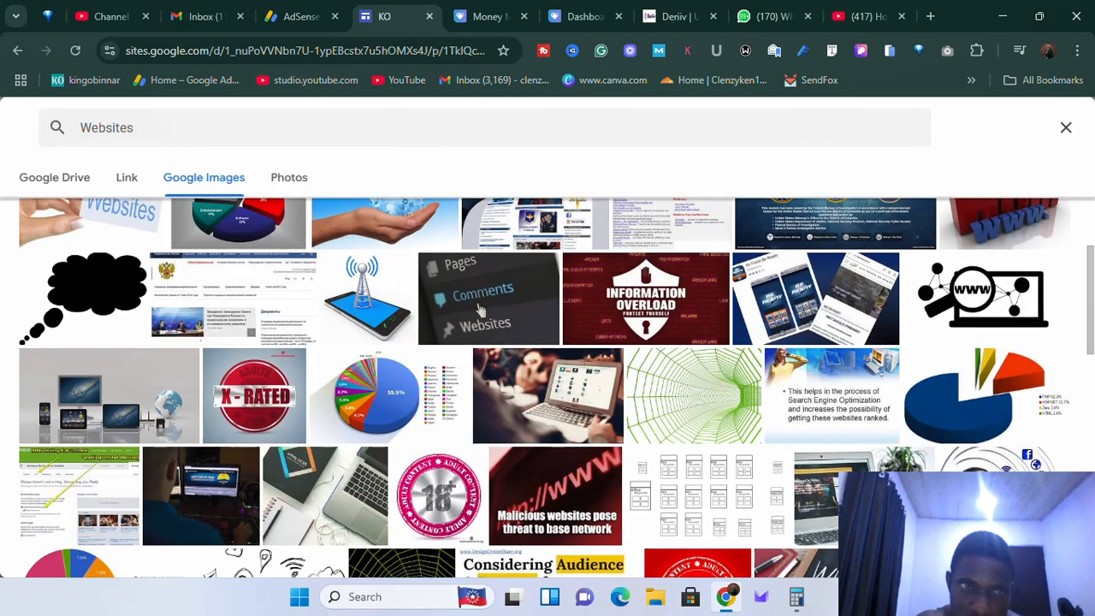
pyautogui.click(174, 128)
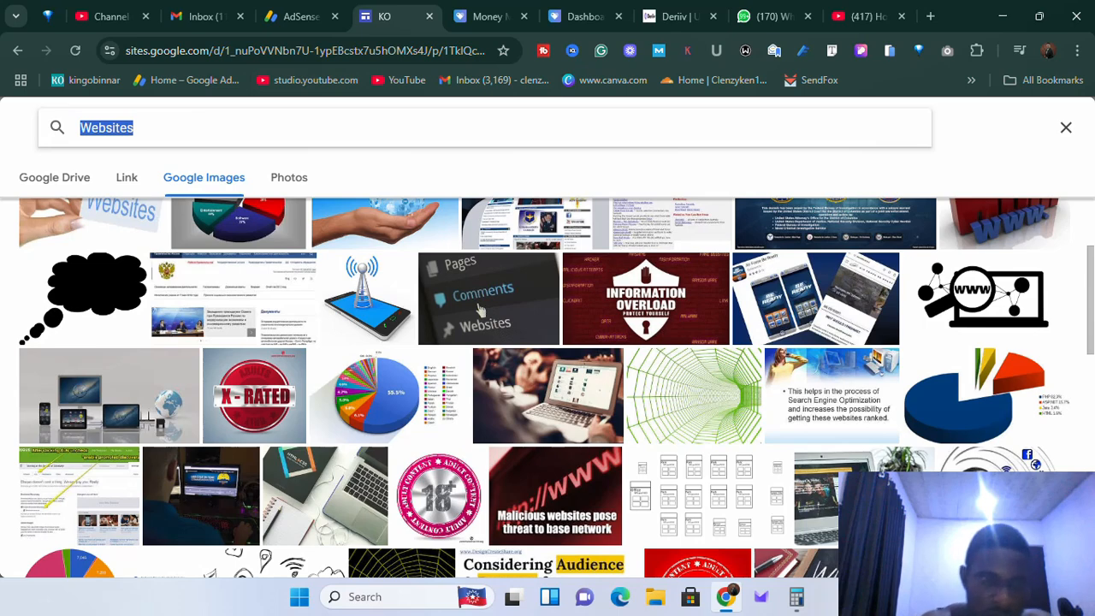
pyautogui.scroll(-2, 265, 370)
pyautogui.scroll(4, 368, 351)
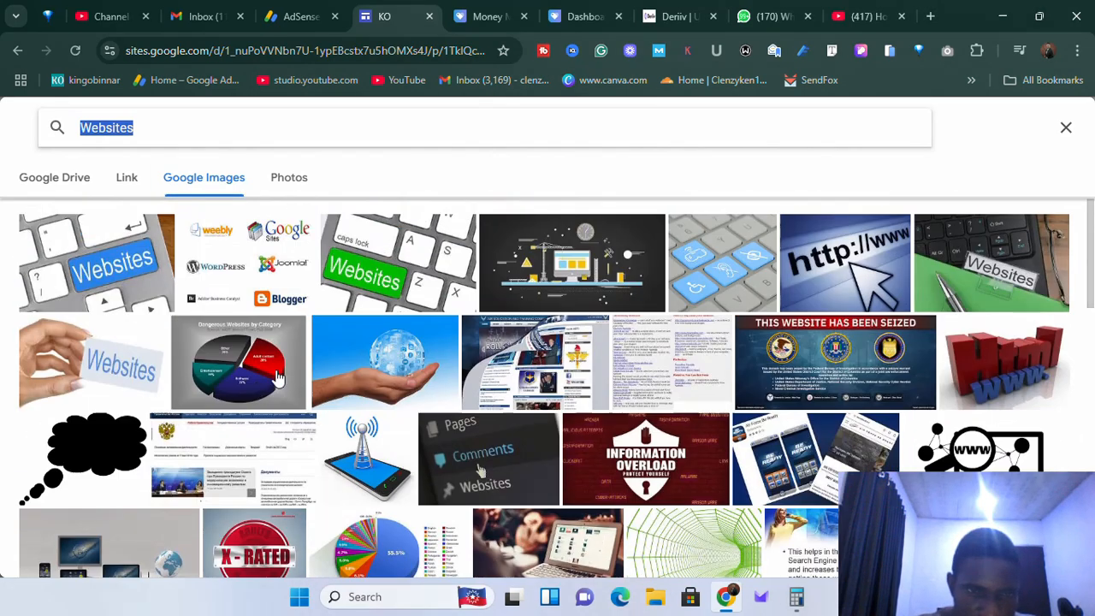
pyautogui.click(34, 286)
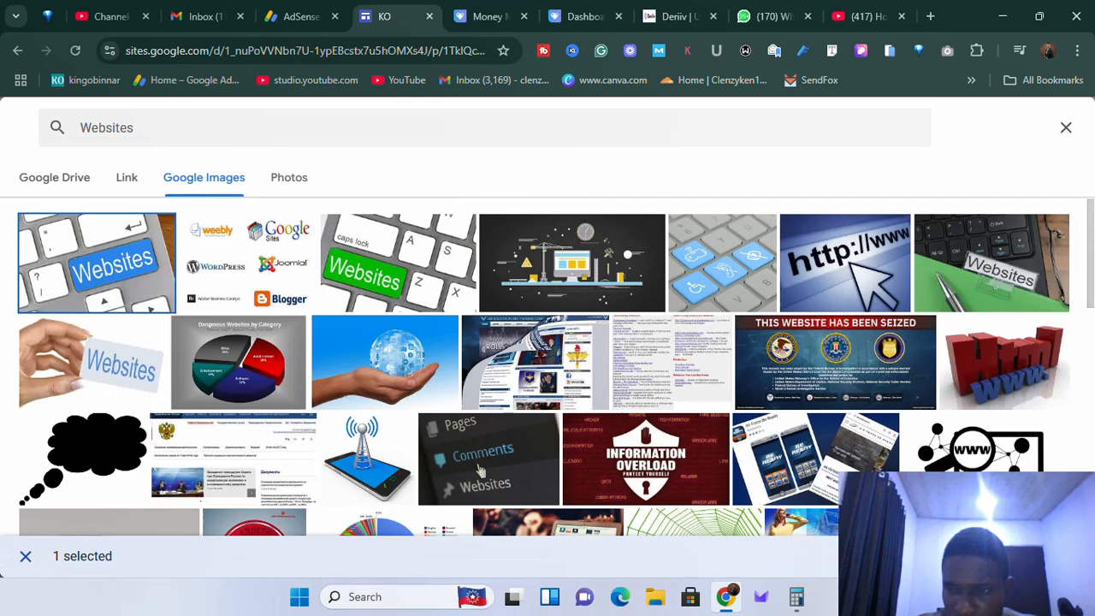
pyautogui.click(1051, 557)
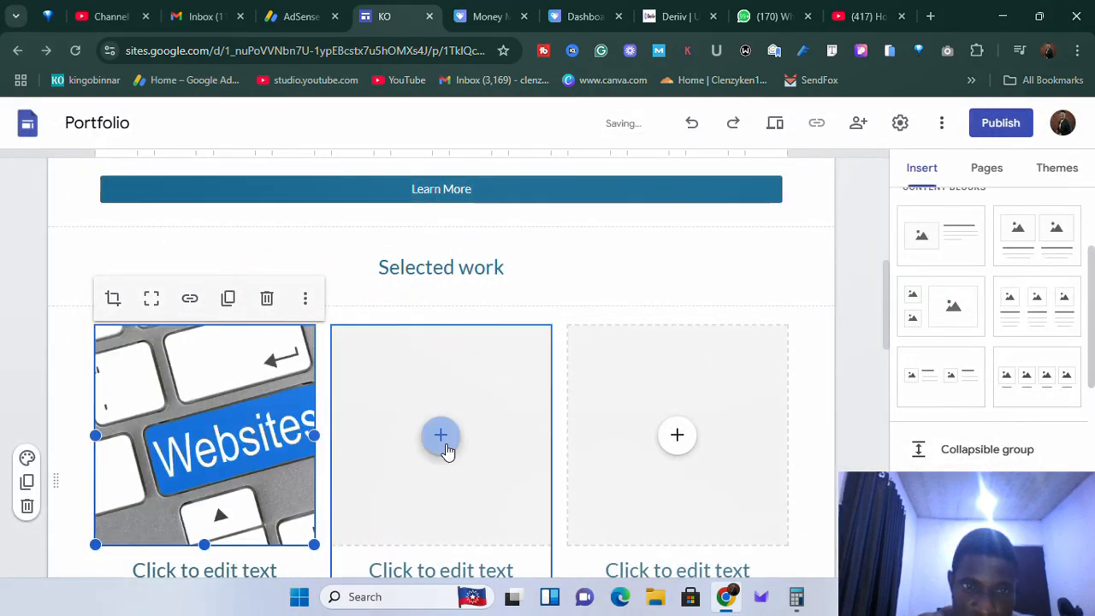
# Fill the middle image placeholder with the black SEO magnifying-glass and arrow logo from a Google Images search for "SEO".
pyautogui.click(440, 436)
pyautogui.click(473, 395)
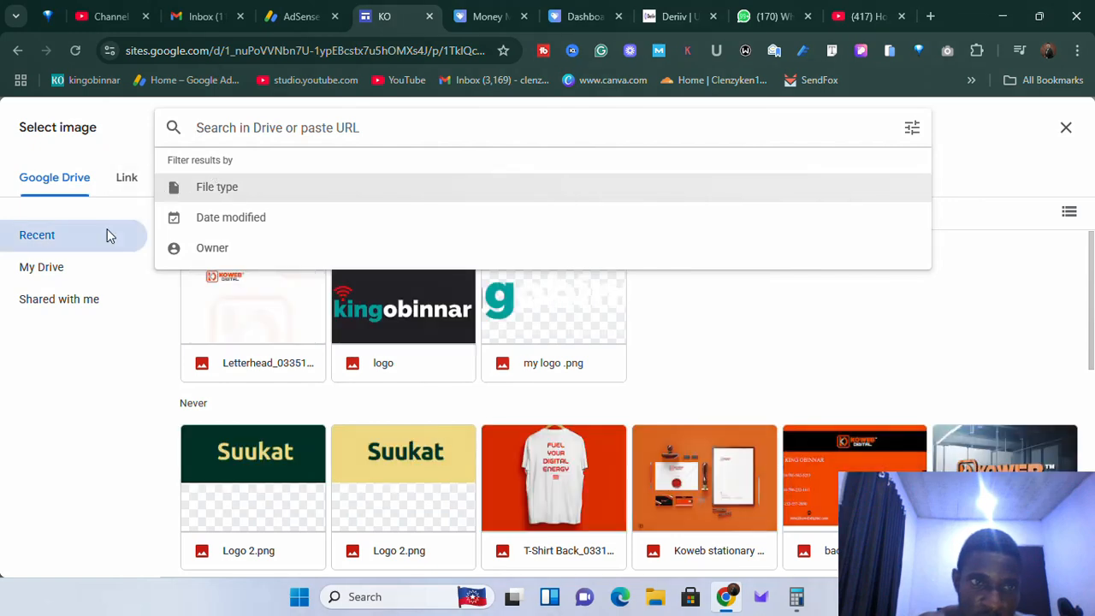
pyautogui.click(209, 179)
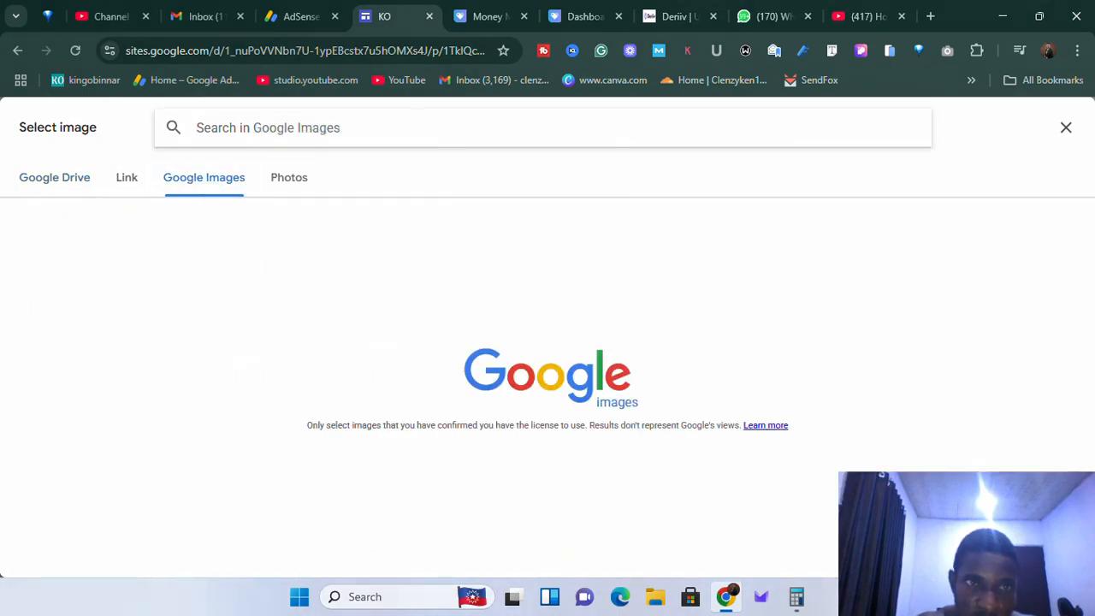
pyautogui.write('SEO')
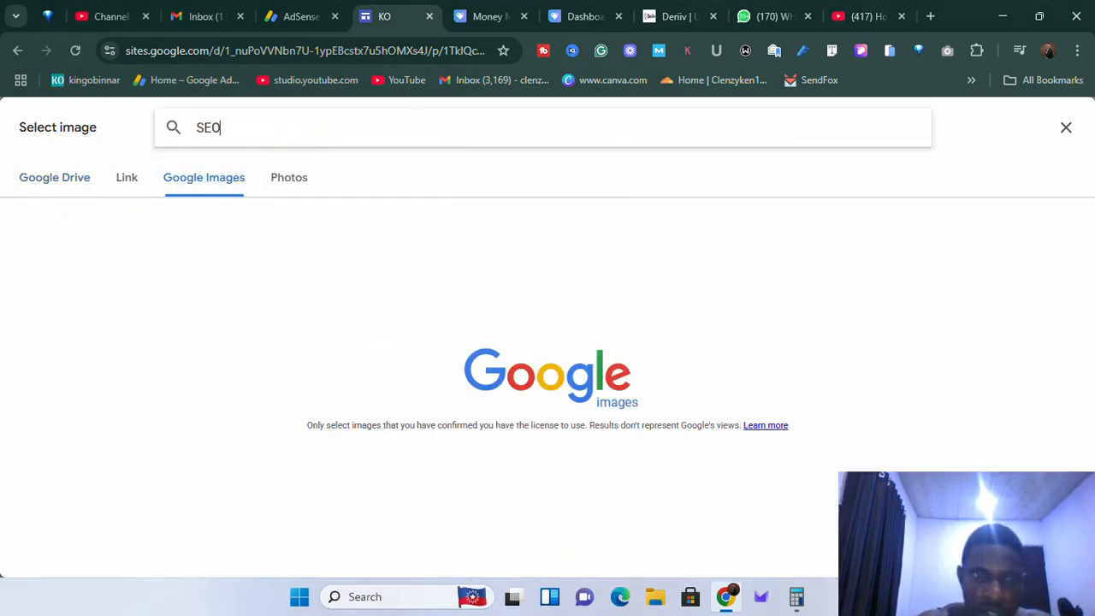
pyautogui.press('Return')
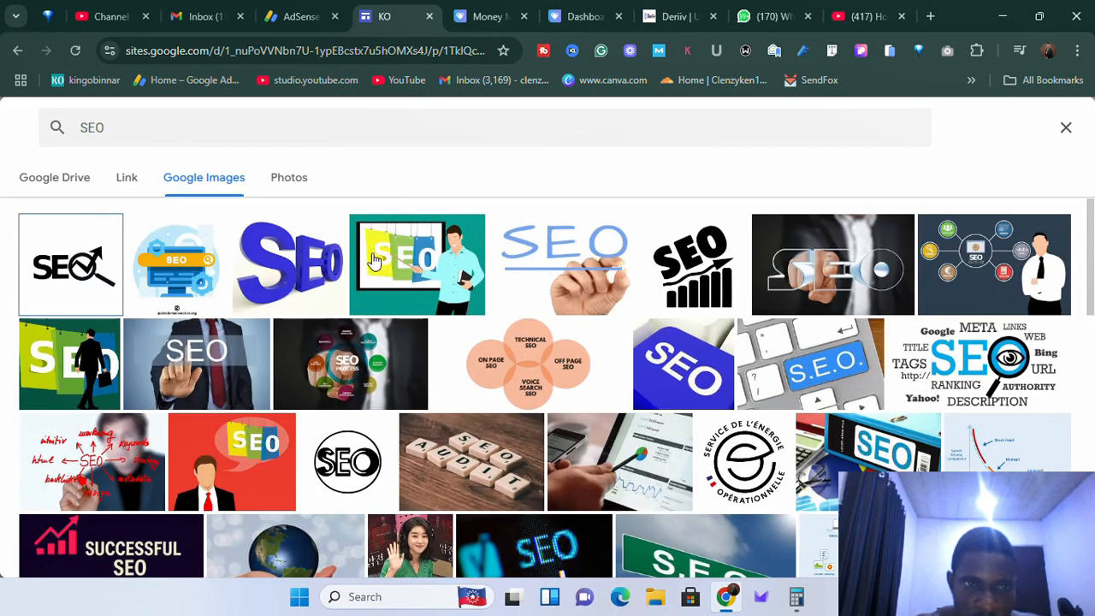
pyautogui.click(101, 276)
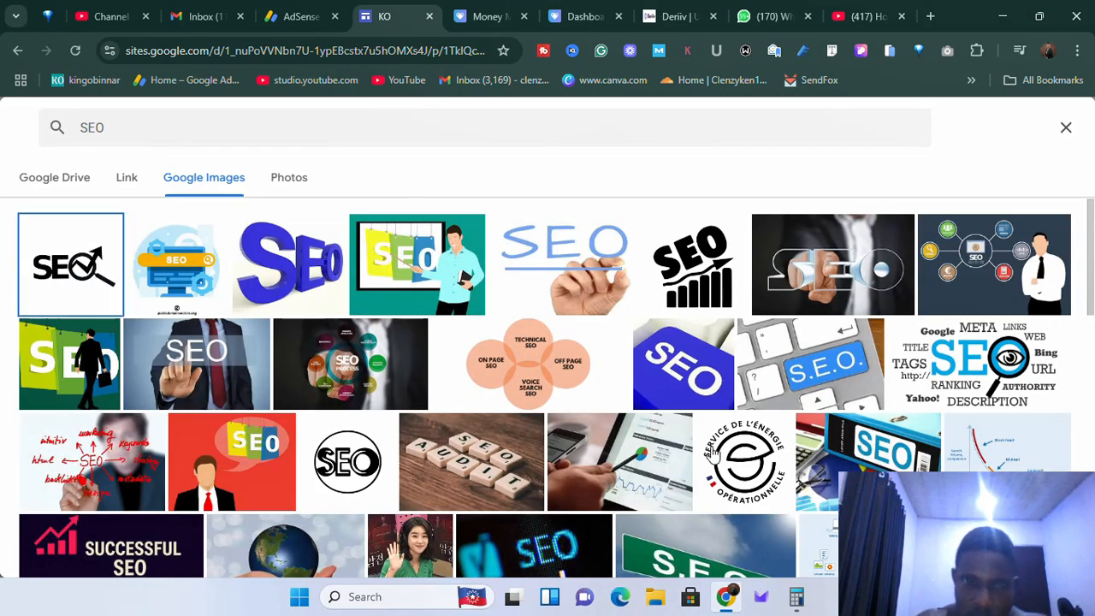
pyautogui.click(1044, 556)
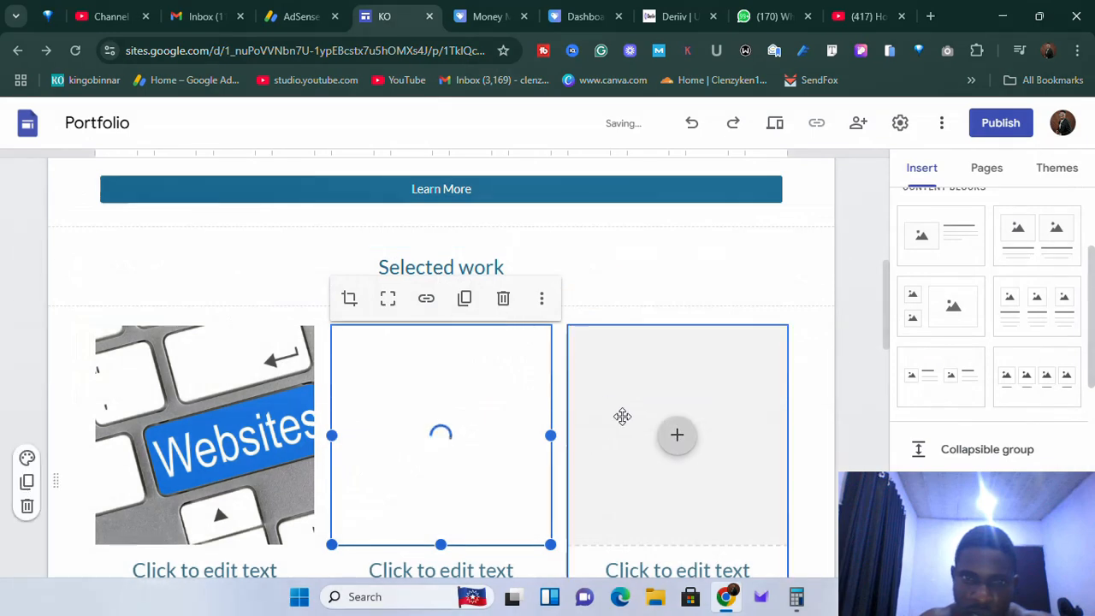
# Fill the block's third image placeholder with the Kindle-on-yellow-background picture from a Google Images search for "Ebook".
pyautogui.click(676, 435)
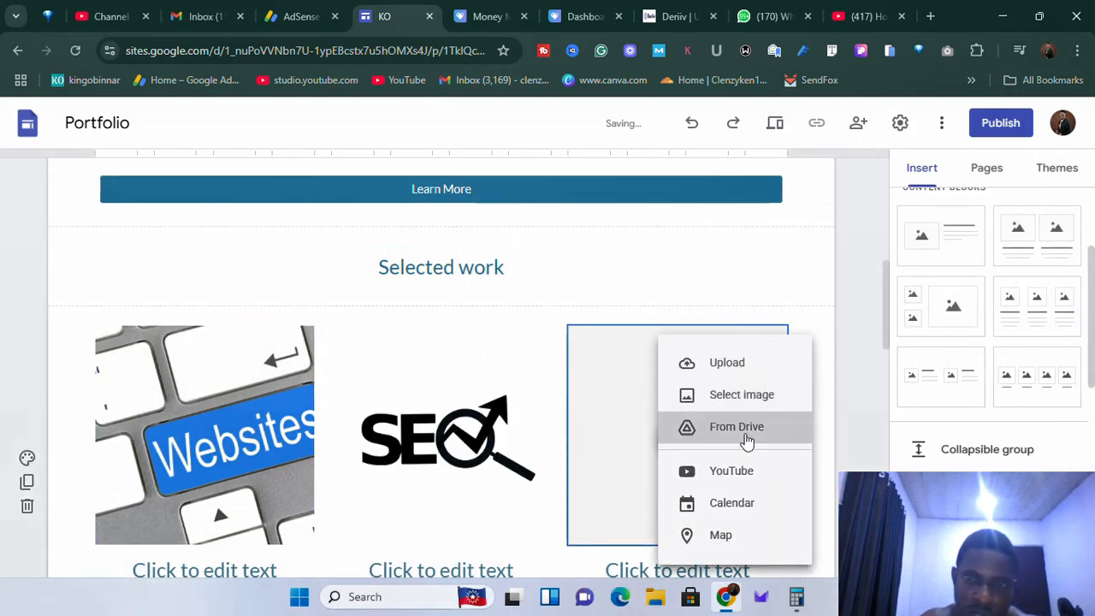
pyautogui.click(745, 396)
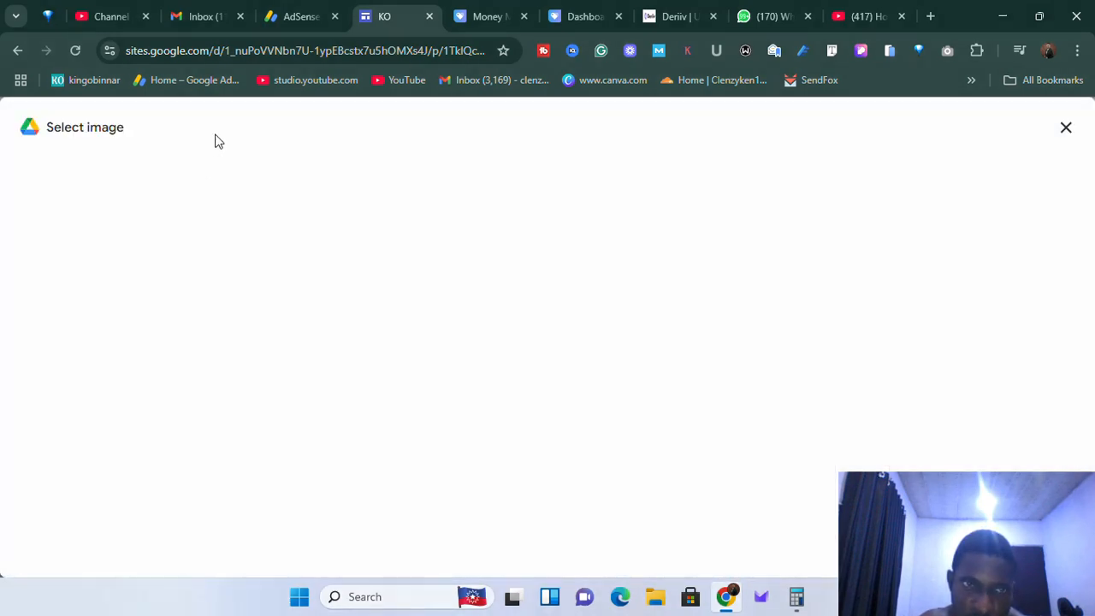
pyautogui.click(214, 179)
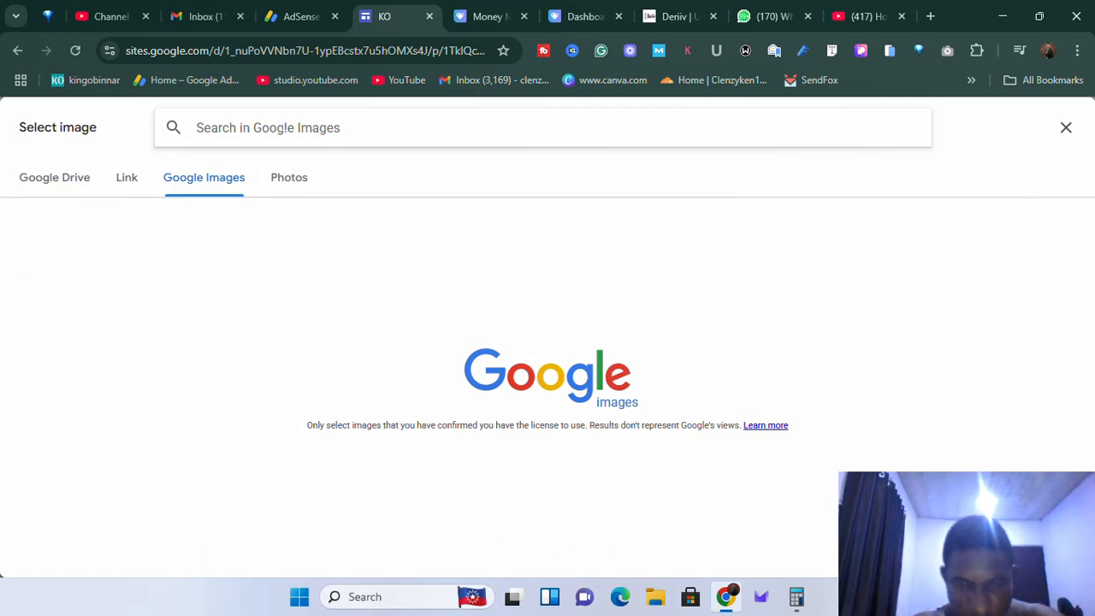
pyautogui.write('Ebook')
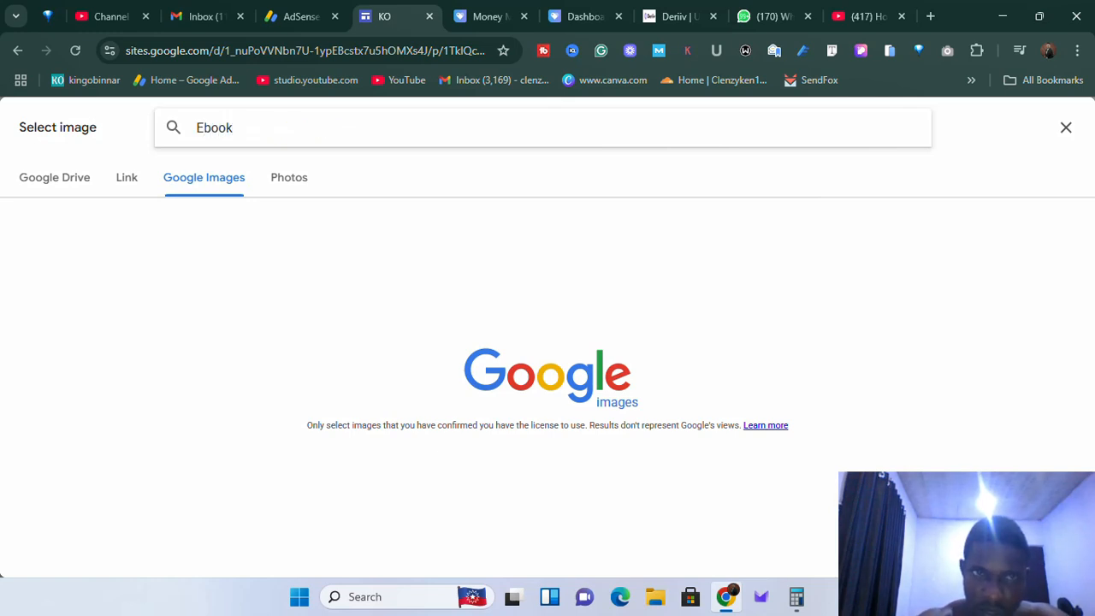
pyautogui.press('Return')
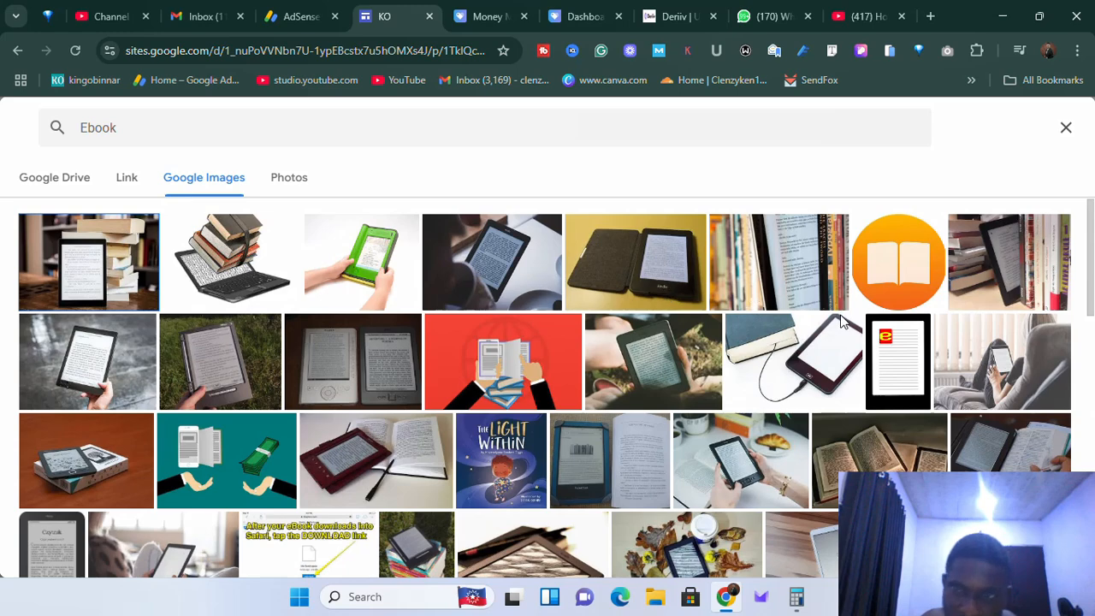
pyautogui.click(673, 297)
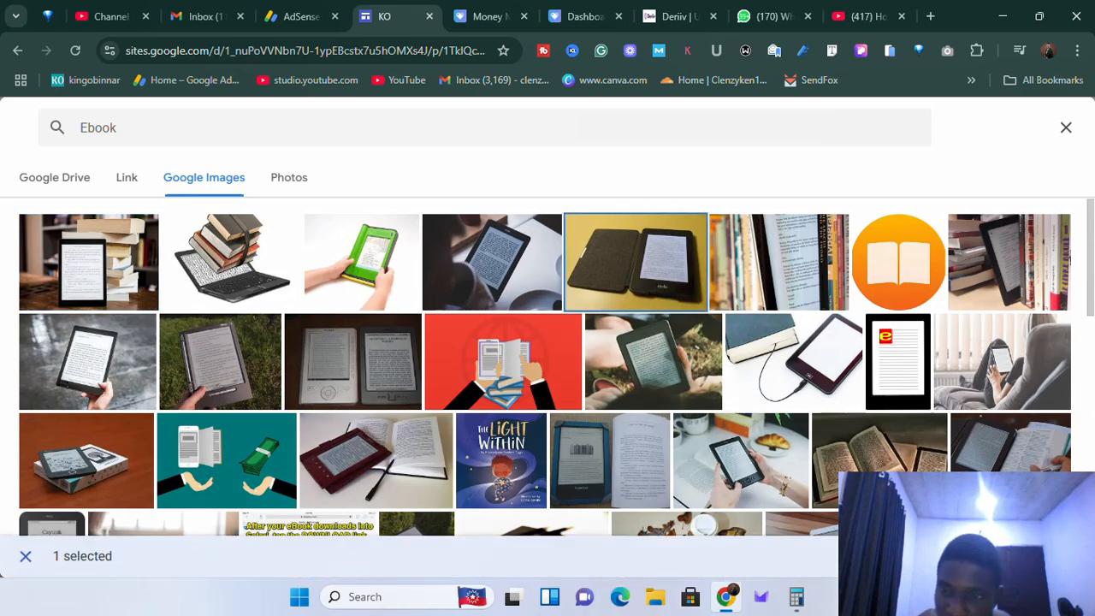
# Enter "We create websites" as the heading under the blue "Websites" key image.
pyautogui.scroll(-4, 548, 503)
pyautogui.scroll(2, 440, 479)
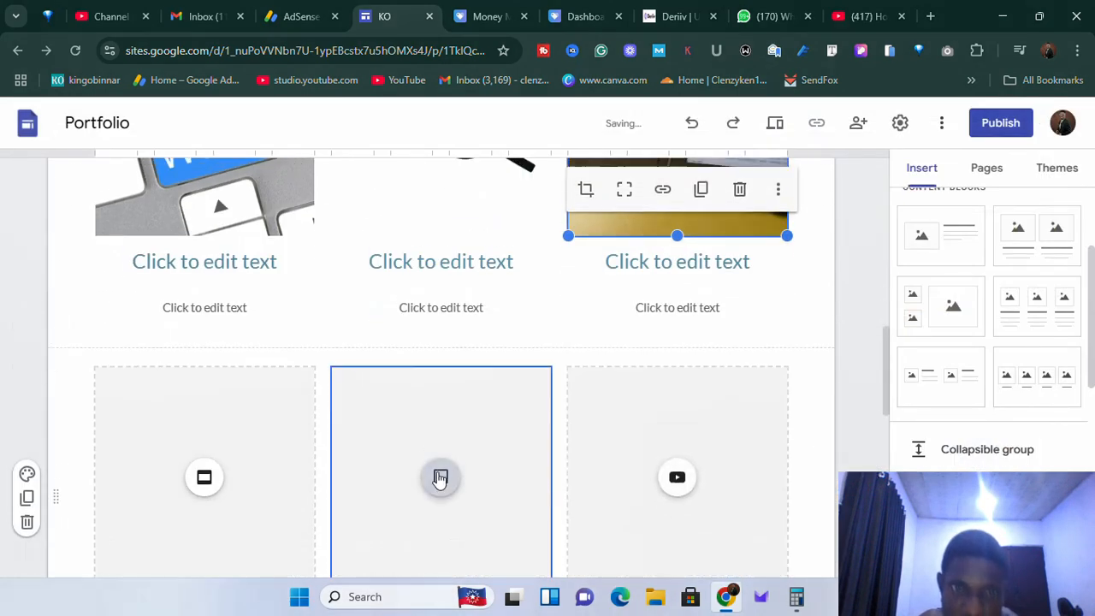
pyautogui.click(234, 410)
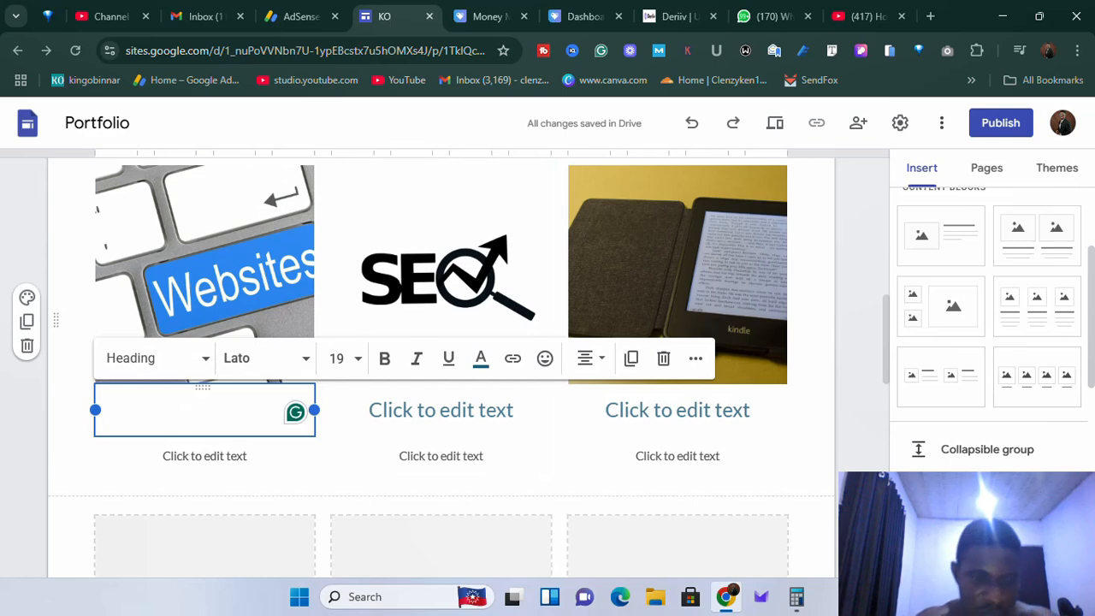
pyautogui.write('We c')
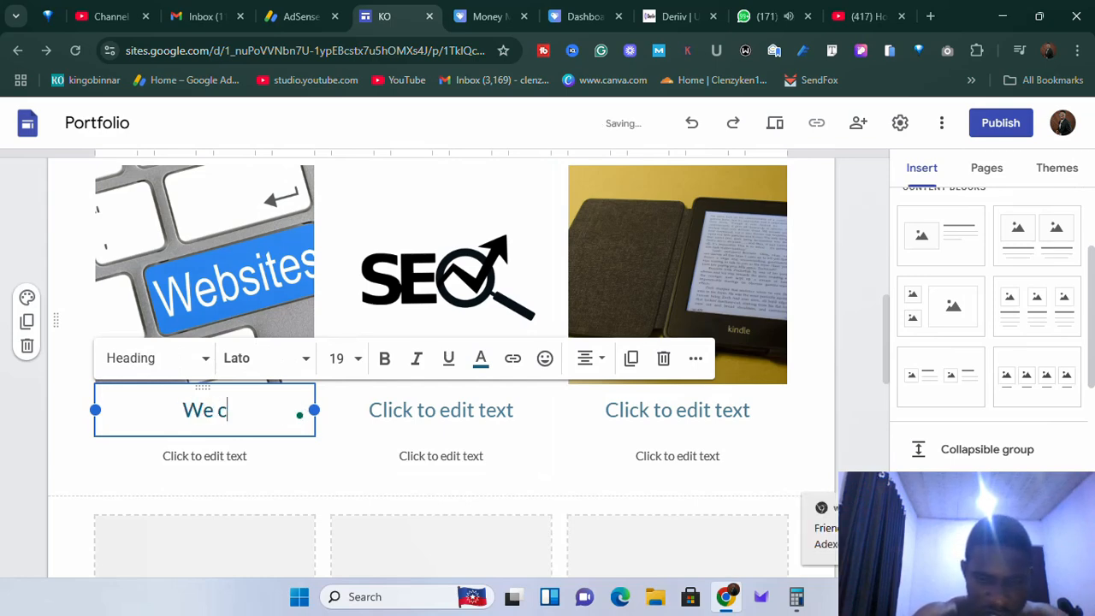
pyautogui.write('reate web')
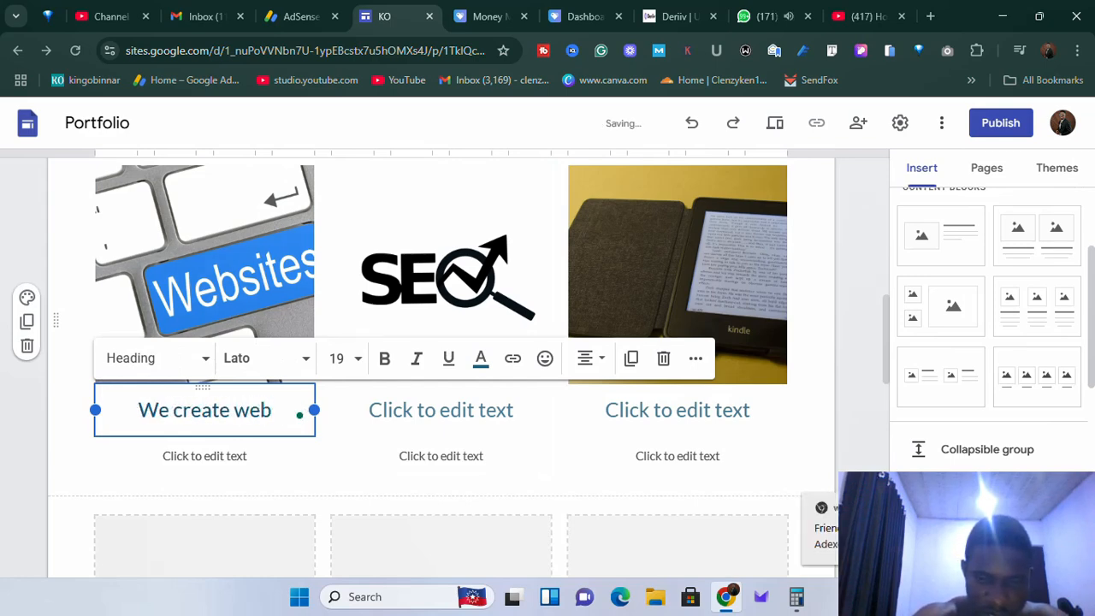
pyautogui.write('sites')
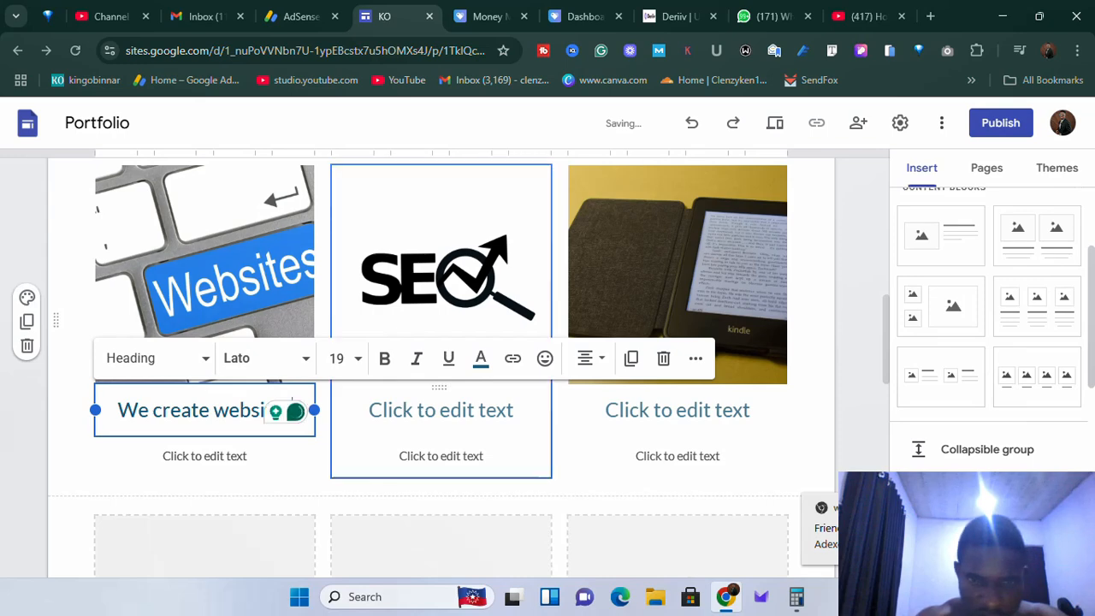
# Enter "We Do SEO" as the heading under the SEO logo image.
pyautogui.click(441, 410)
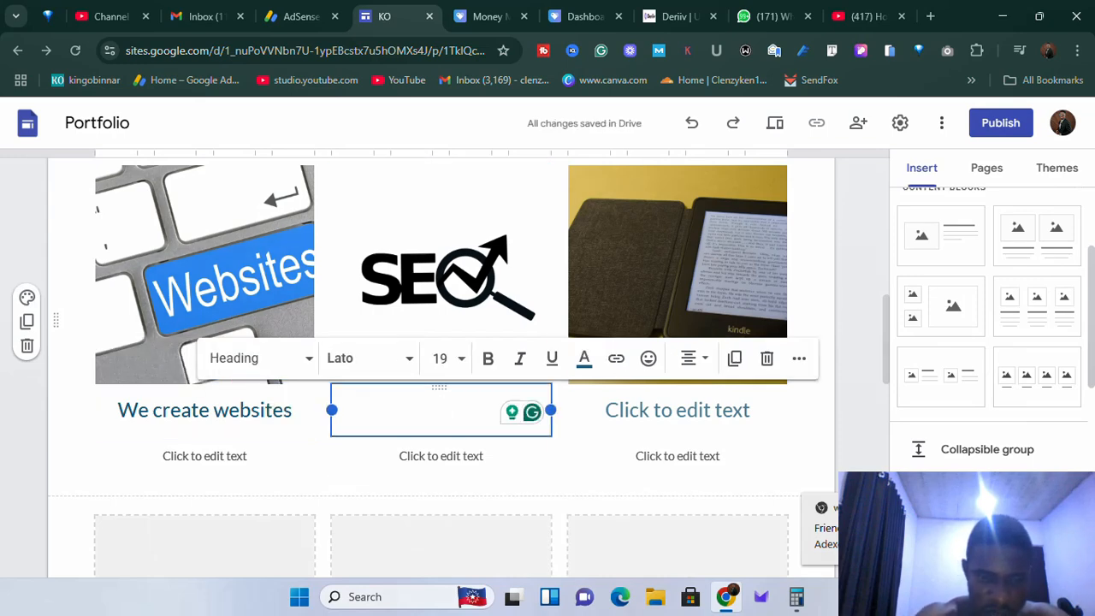
pyautogui.write('We ')
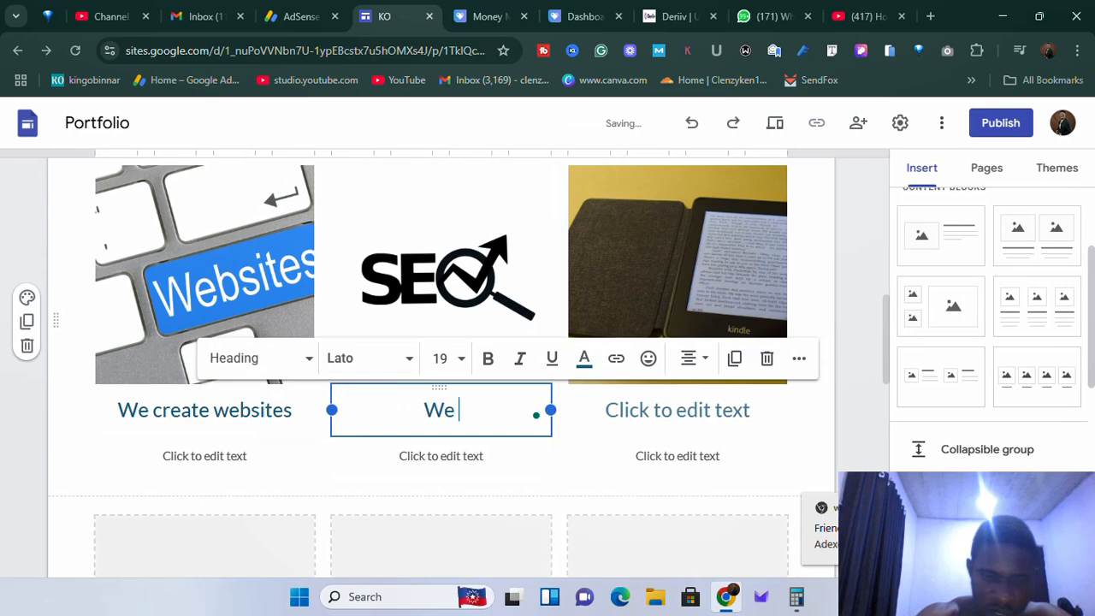
pyautogui.write('Do SEO')
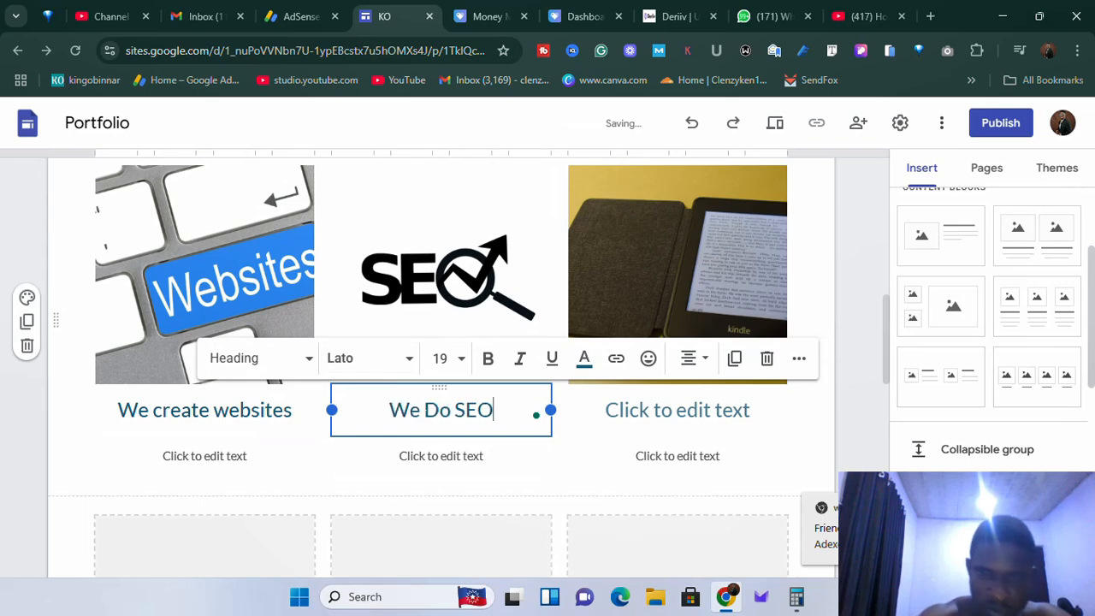
# Enter "We create Ebooks" as the heading under the Kindle image.
pyautogui.scroll(2, 528, 405)
pyautogui.scroll(-2, 665, 425)
pyautogui.click(671, 418)
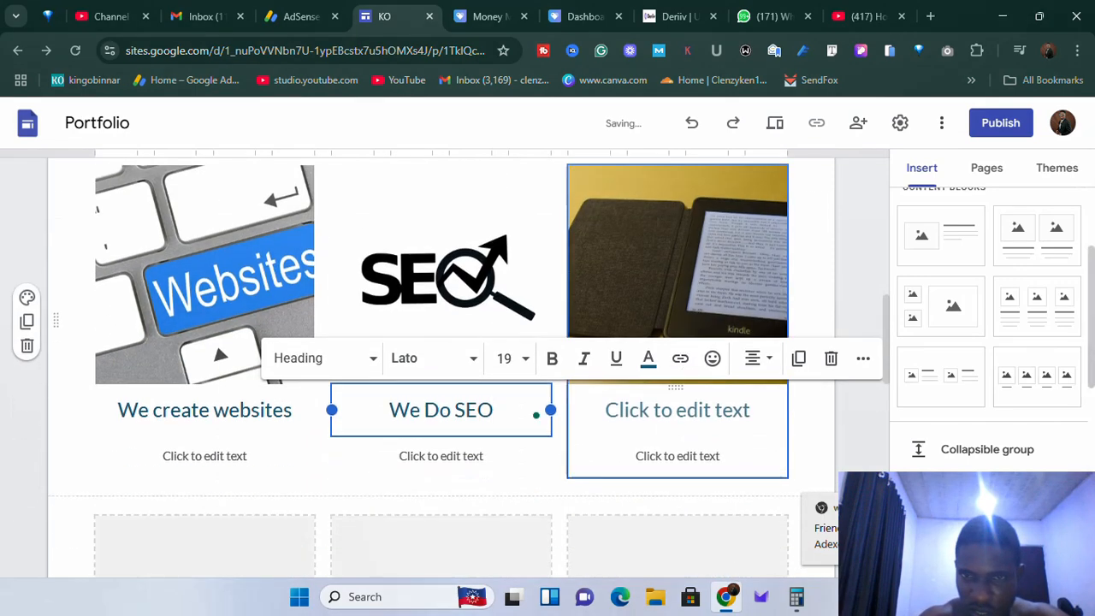
pyautogui.write('W')
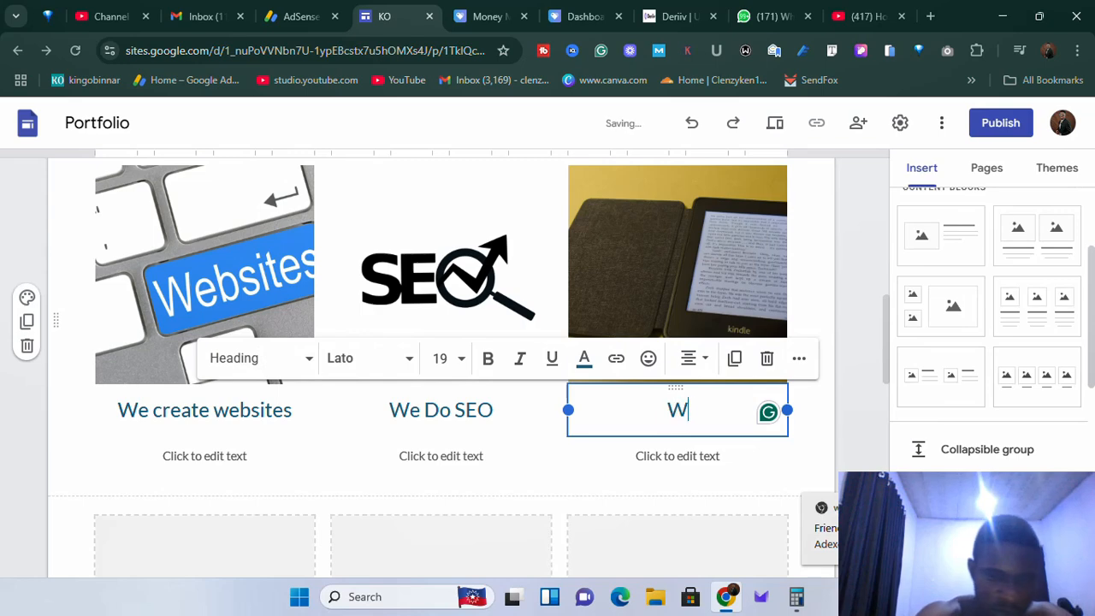
pyautogui.write('e create h')
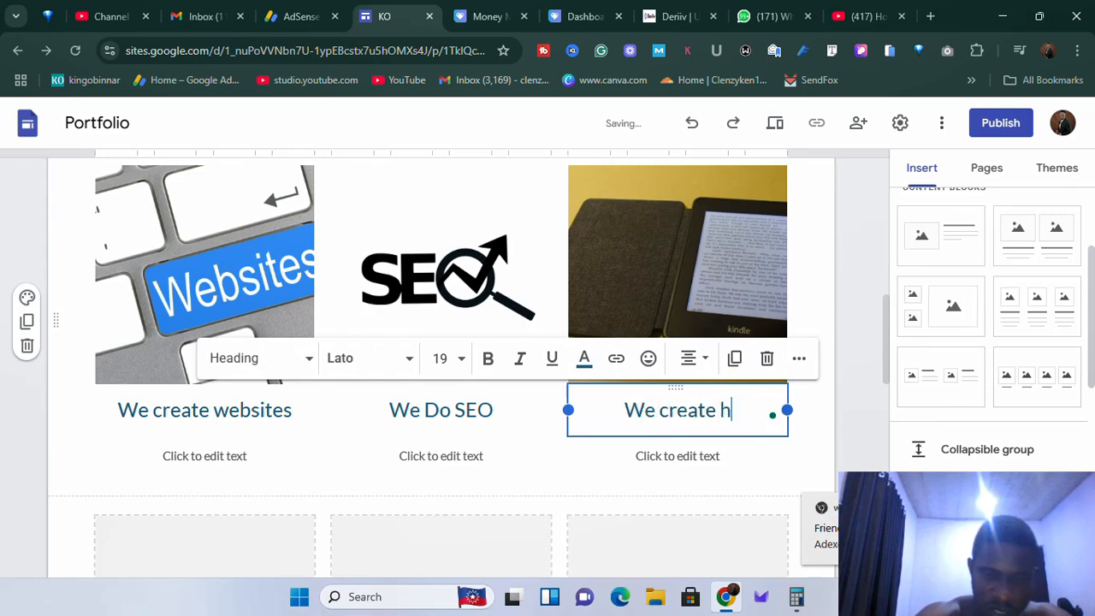
pyautogui.write('elpful')
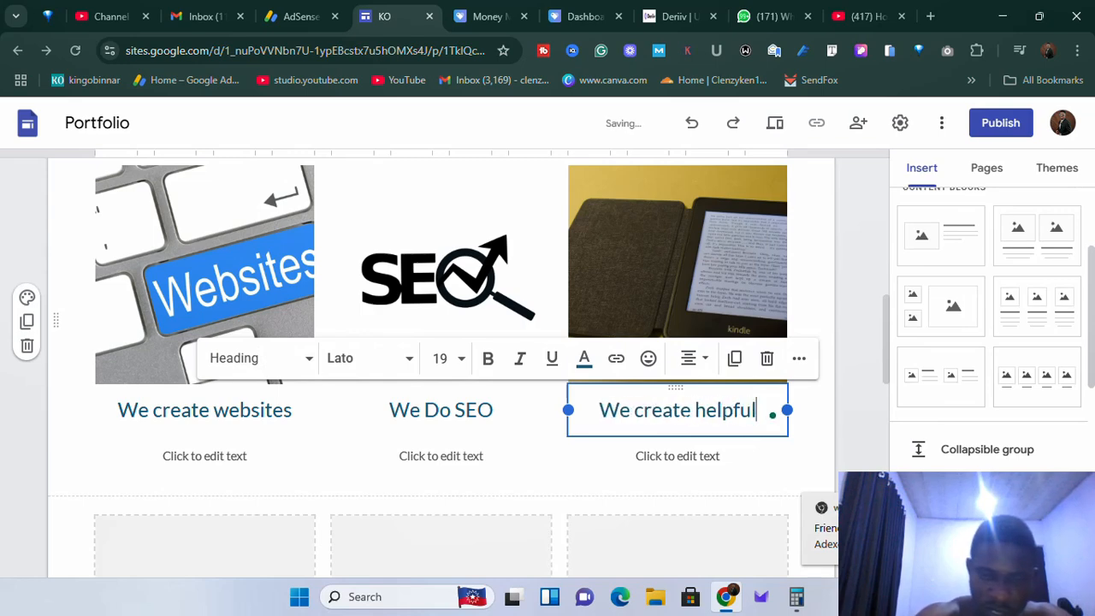
pyautogui.write(' ebooks')
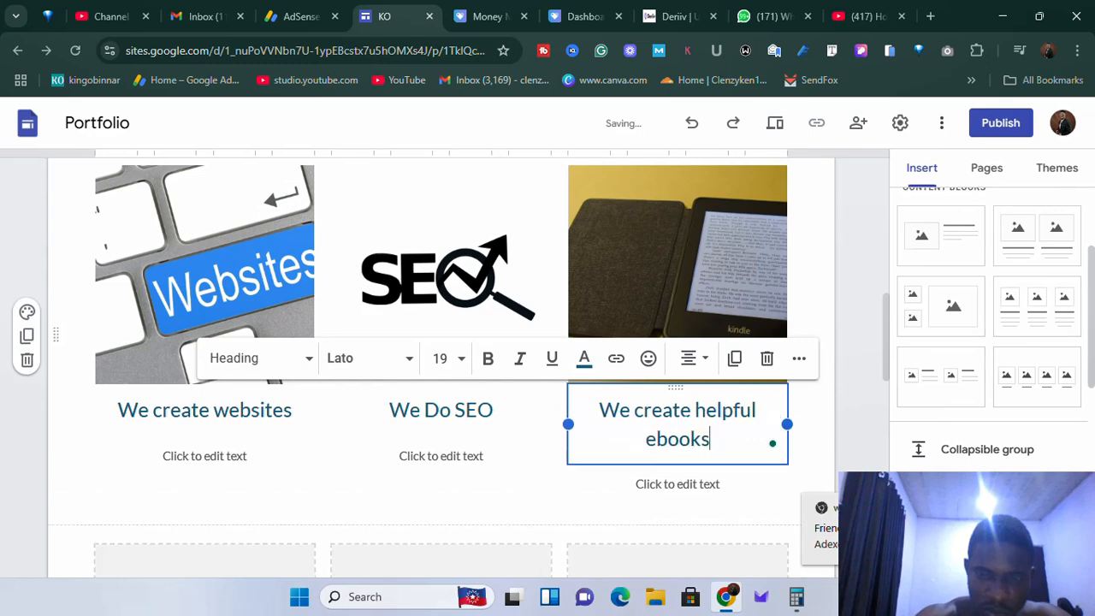
pyautogui.press('BackSpace')
pyautogui.press('BackSpace')
pyautogui.press('BackSpace')
pyautogui.press('BackSpace')
pyautogui.press('BackSpace')
pyautogui.press('BackSpace')
pyautogui.press('BackSpace')
pyautogui.press('BackSpace')
pyautogui.press('BackSpace')
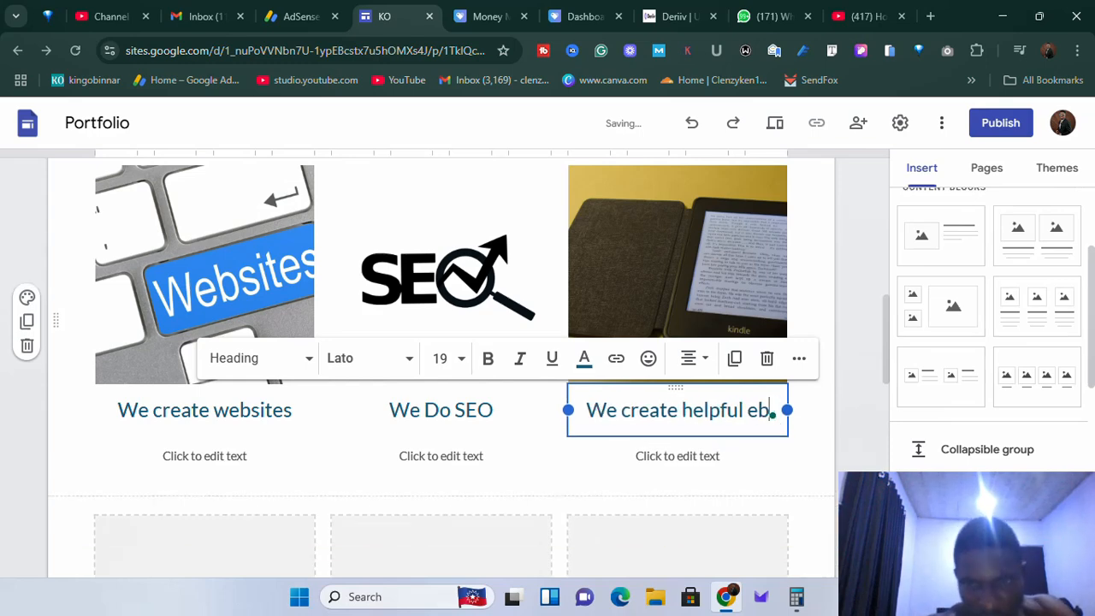
pyautogui.press('BackSpace')
pyautogui.press('BackSpace')
pyautogui.press('BackSpace')
pyautogui.press('BackSpace')
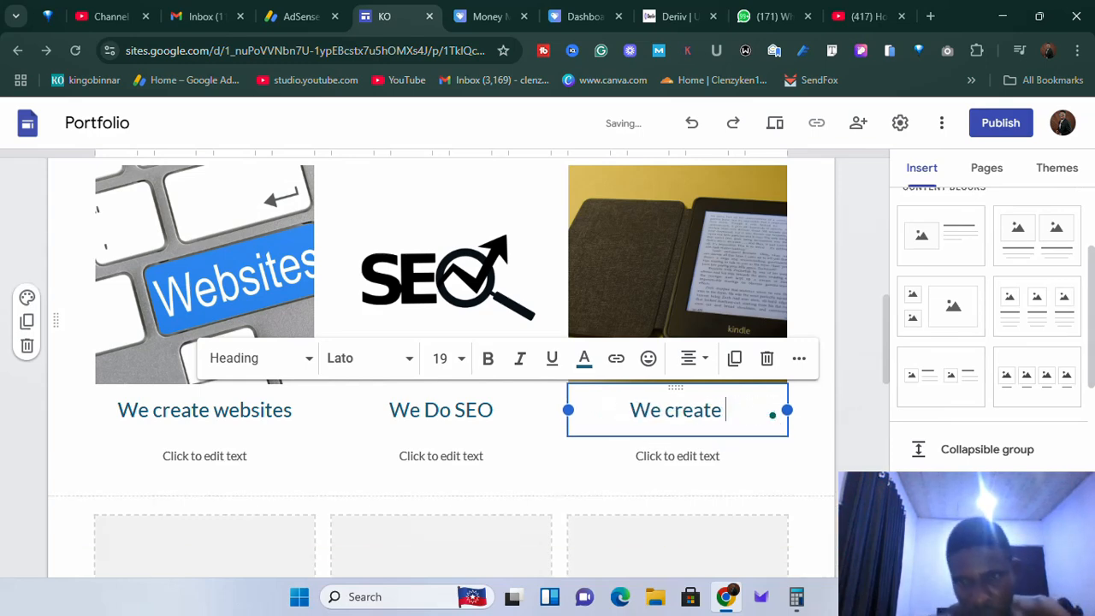
pyautogui.write('ooks')
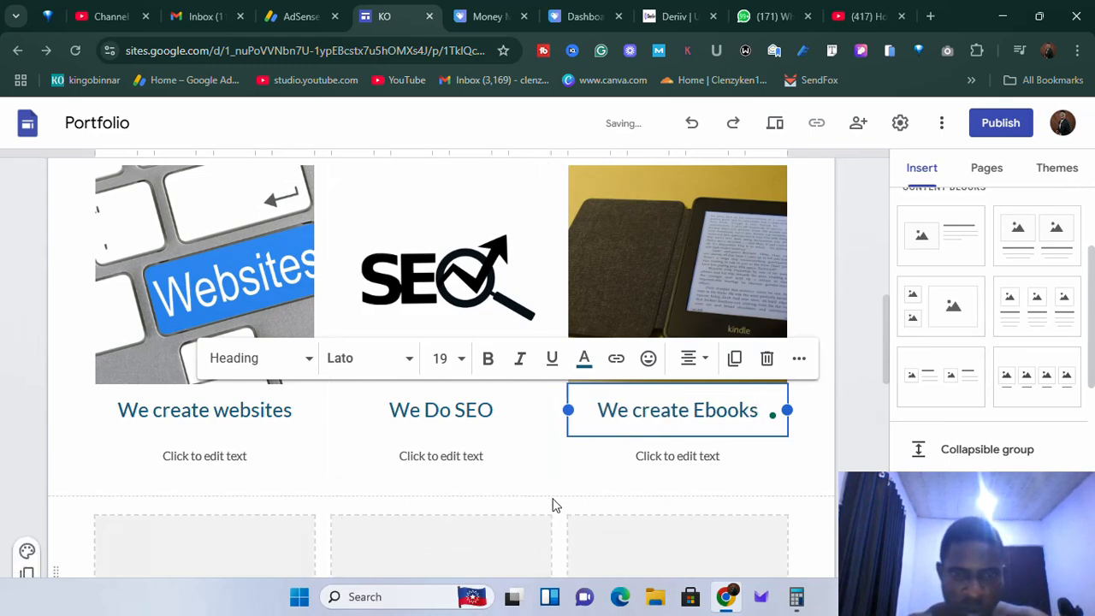
# Enter "We help create websites" as the description under the "We create websites" heading.
pyautogui.click(205, 456)
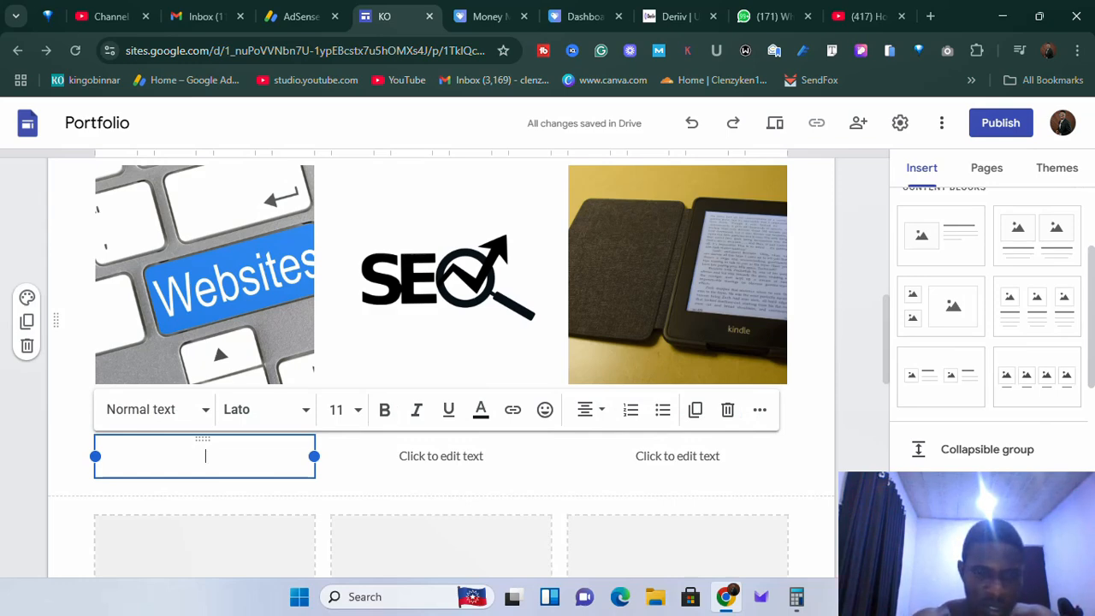
pyautogui.write('We')
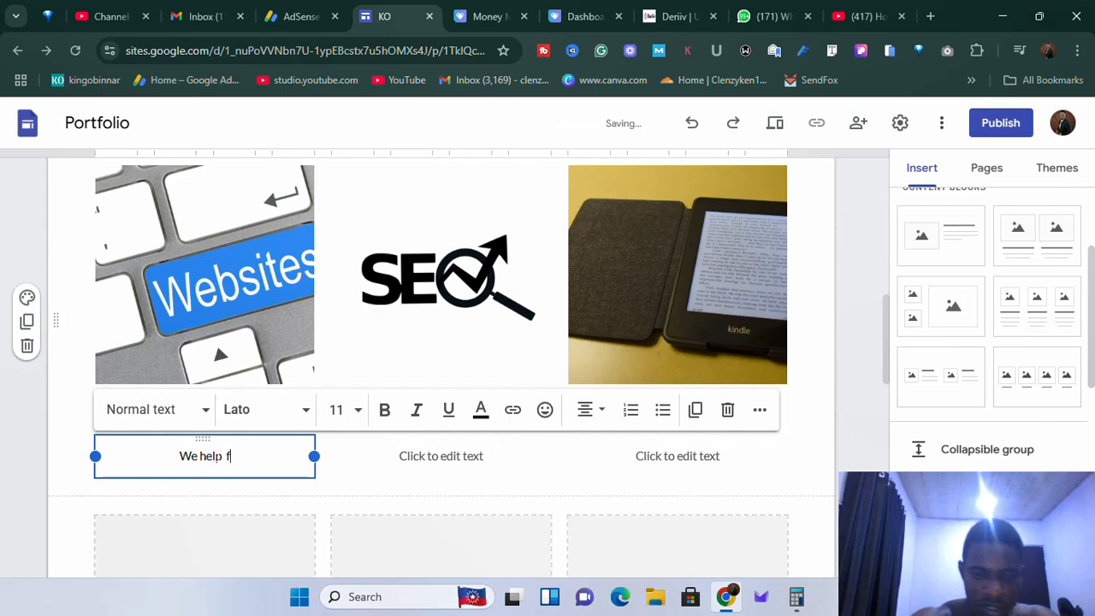
pyautogui.write(' help cr')
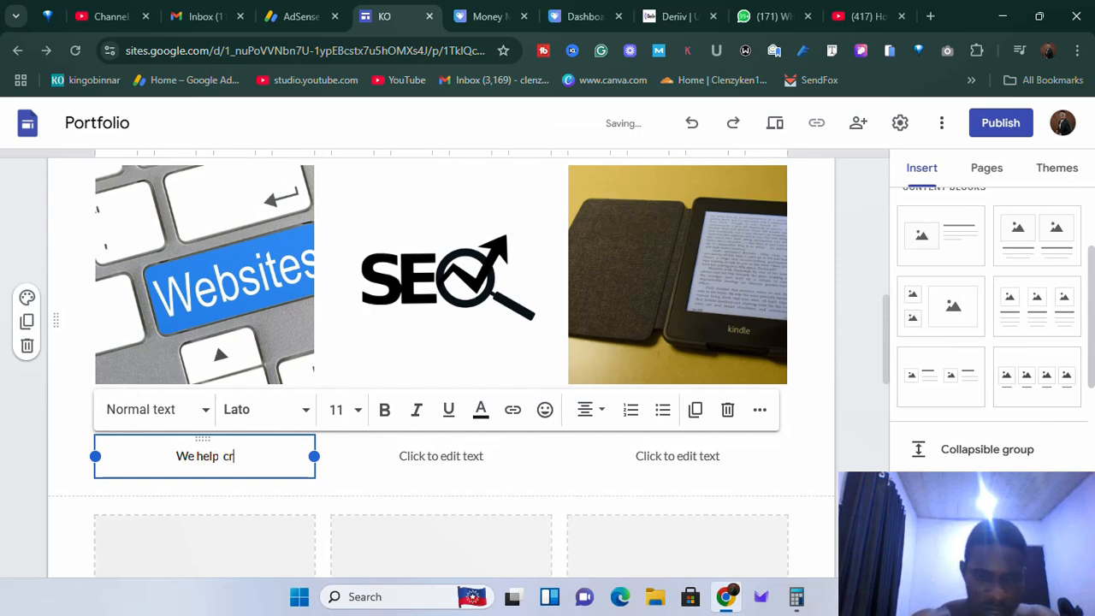
pyautogui.write('eate websites')
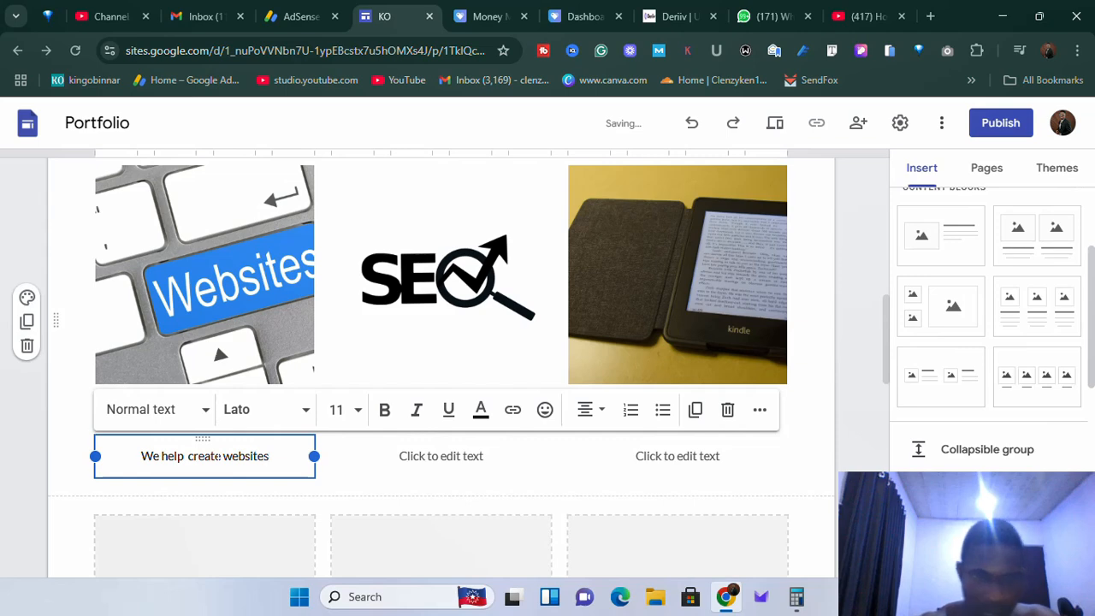
# Delete the small description text boxes beneath all three image headings.
pyautogui.click(445, 458)
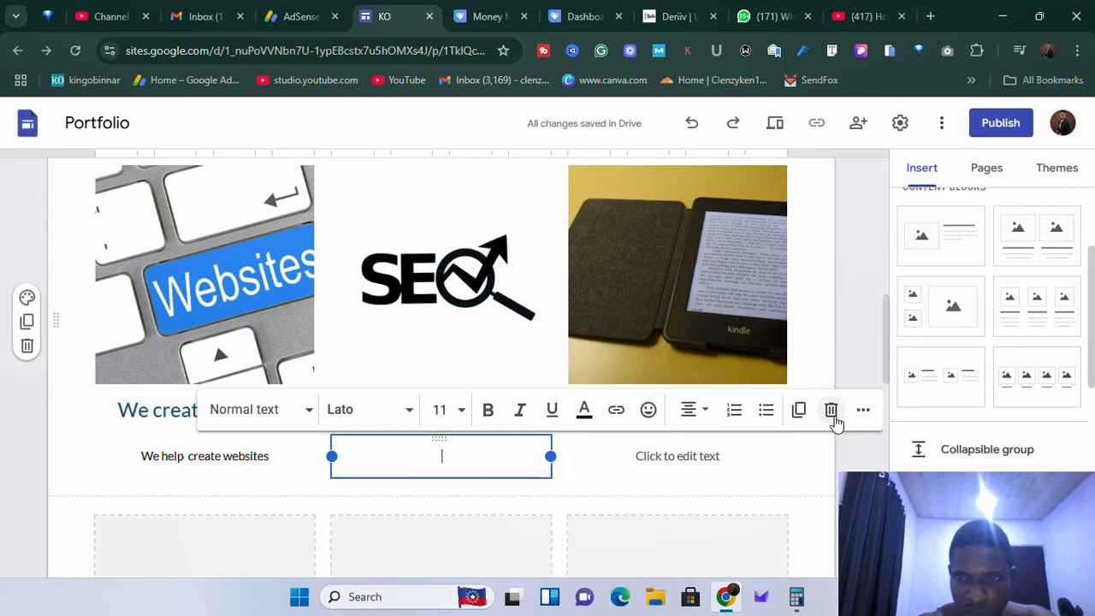
pyautogui.click(831, 410)
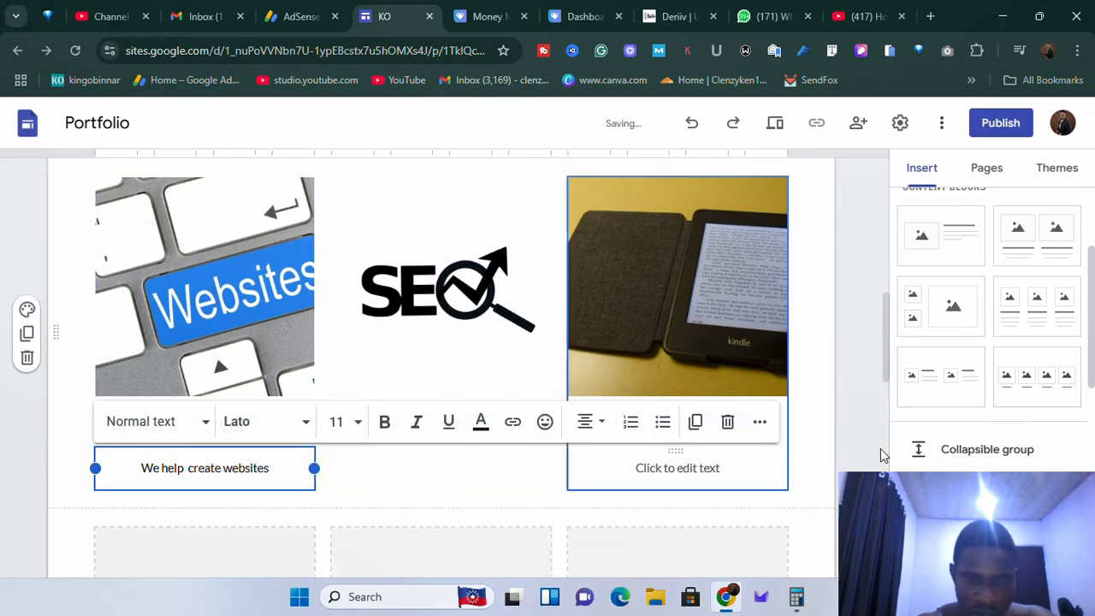
pyautogui.click(727, 420)
pyautogui.click(713, 453)
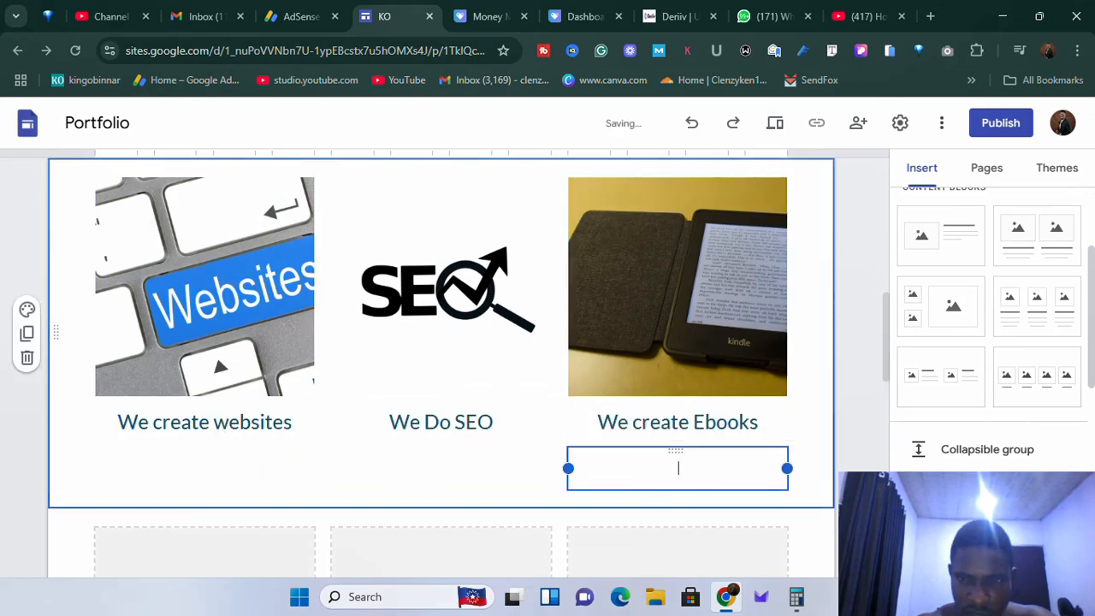
pyautogui.click(830, 422)
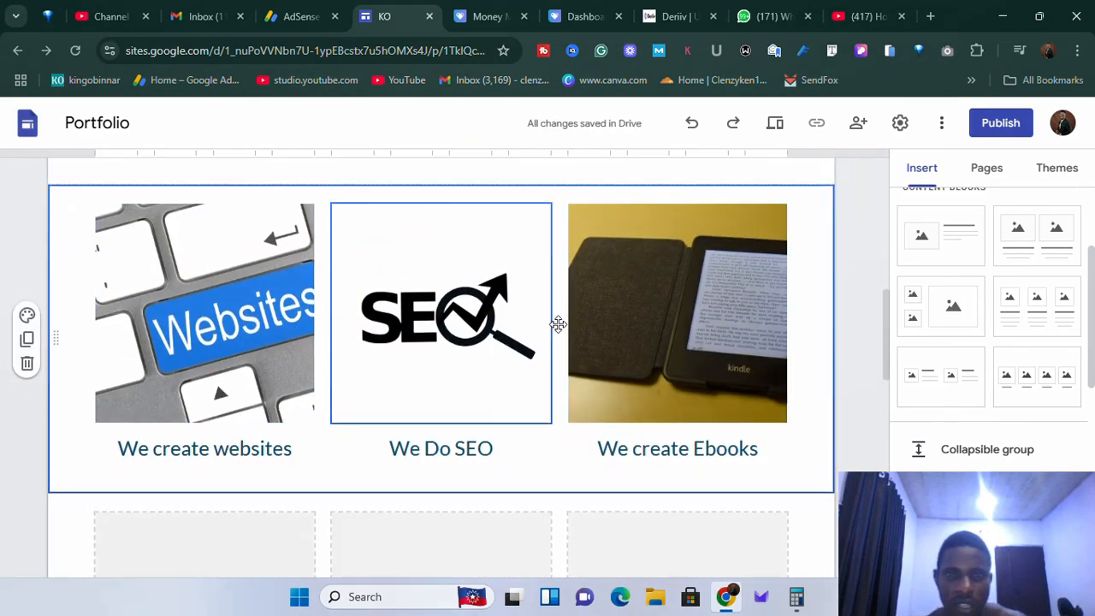
# Delete the template's placeholder sections for presentation, project and video below the three-image block.
pyautogui.scroll(-3, 569, 295)
pyautogui.scroll(1, 516, 301)
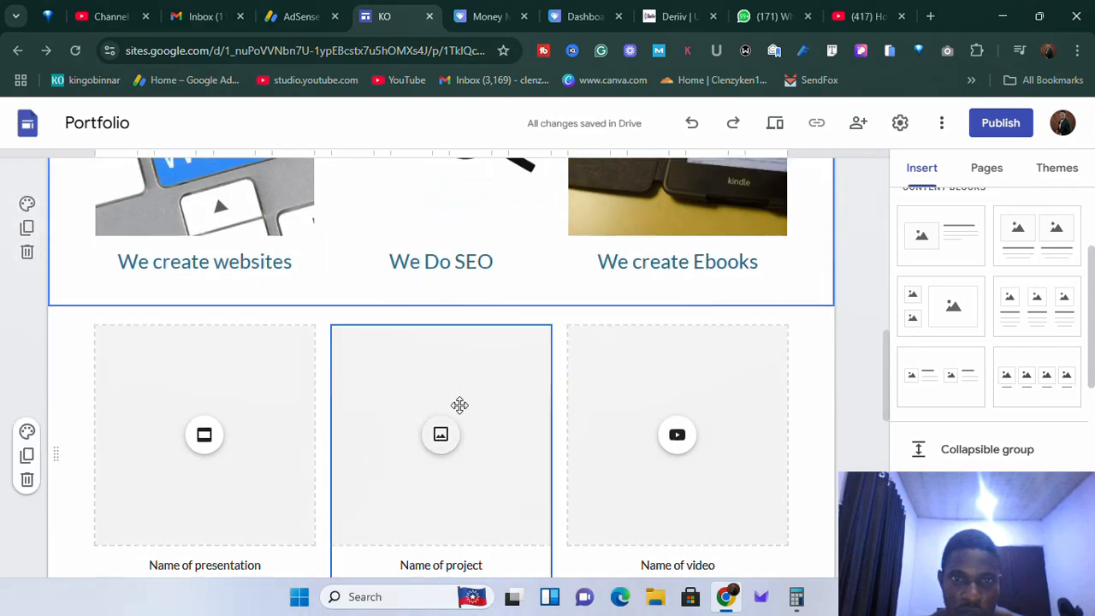
pyautogui.click(29, 479)
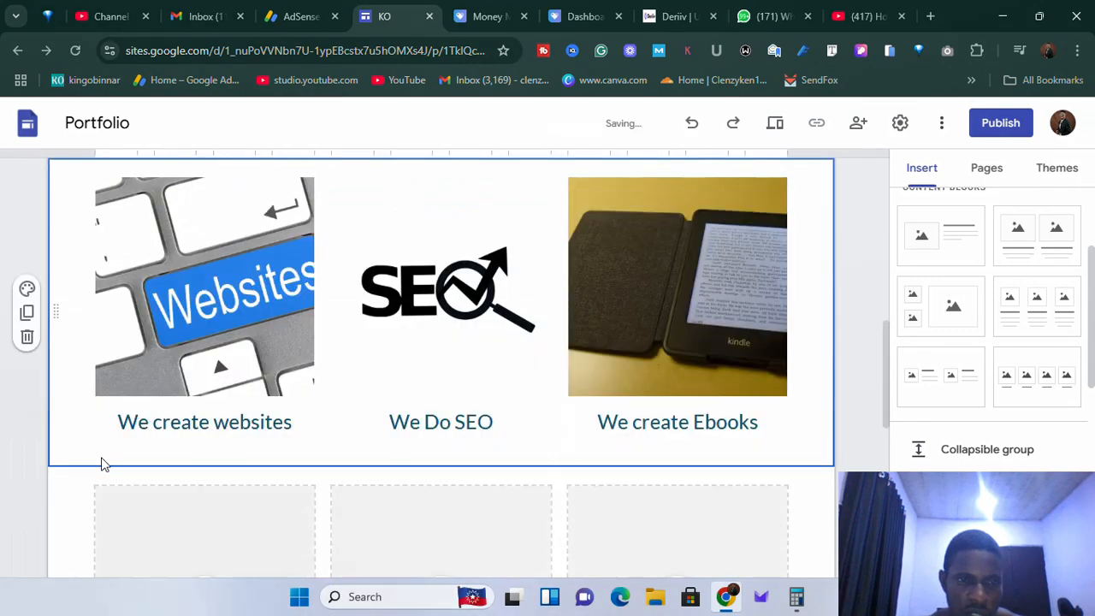
pyautogui.click(26, 320)
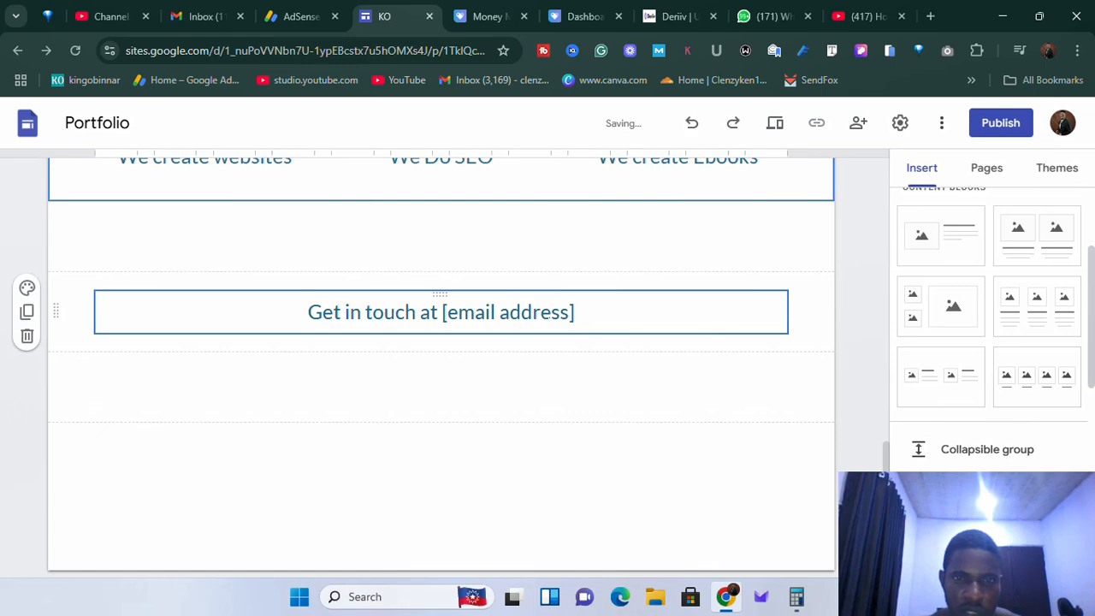
# Replace the "email address" placeholder in the "Get in touch at" line with a sample business e-mail, keeping the square brackets.
pyautogui.click(569, 312)
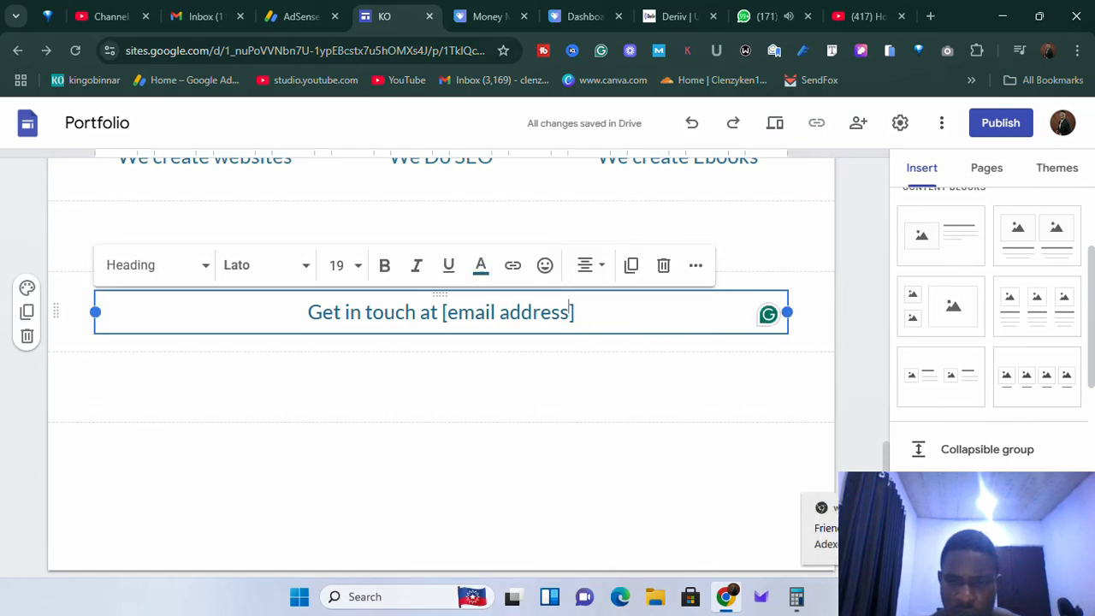
pyautogui.press('BackSpace')
pyautogui.press('BackSpace')
pyautogui.press('BackSpace')
pyautogui.press('BackSpace')
pyautogui.press('BackSpace')
pyautogui.press('BackSpace')
pyautogui.press('BackSpace')
pyautogui.press('BackSpace')
pyautogui.press('BackSpace')
pyautogui.press('BackSpace')
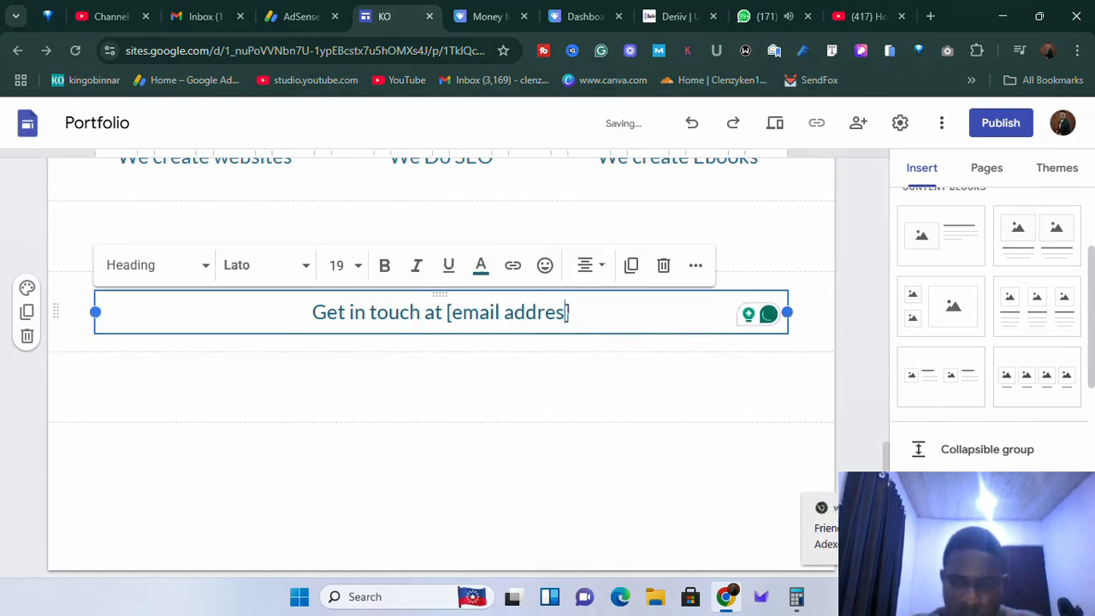
pyautogui.press('BackSpace')
pyautogui.press('BackSpace')
pyautogui.press('BackSpace')
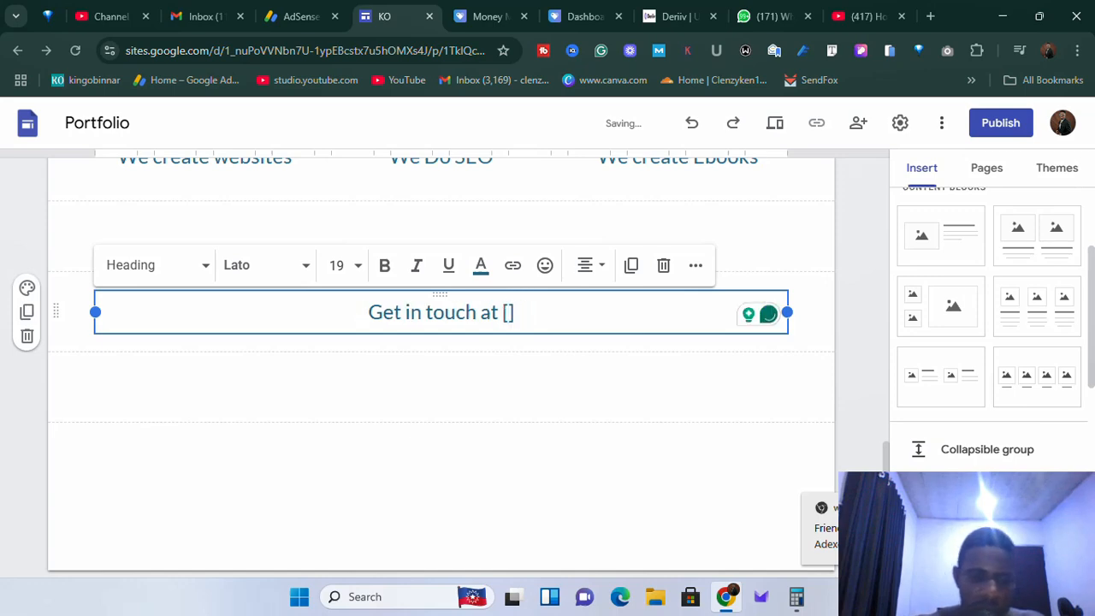
pyautogui.write('email')
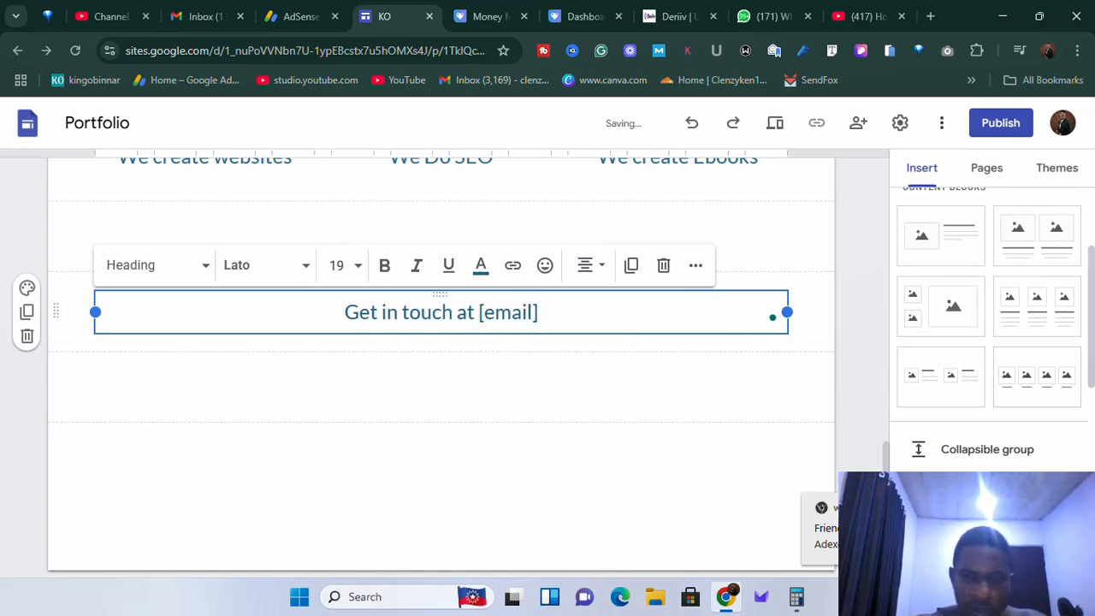
pyautogui.write('@')
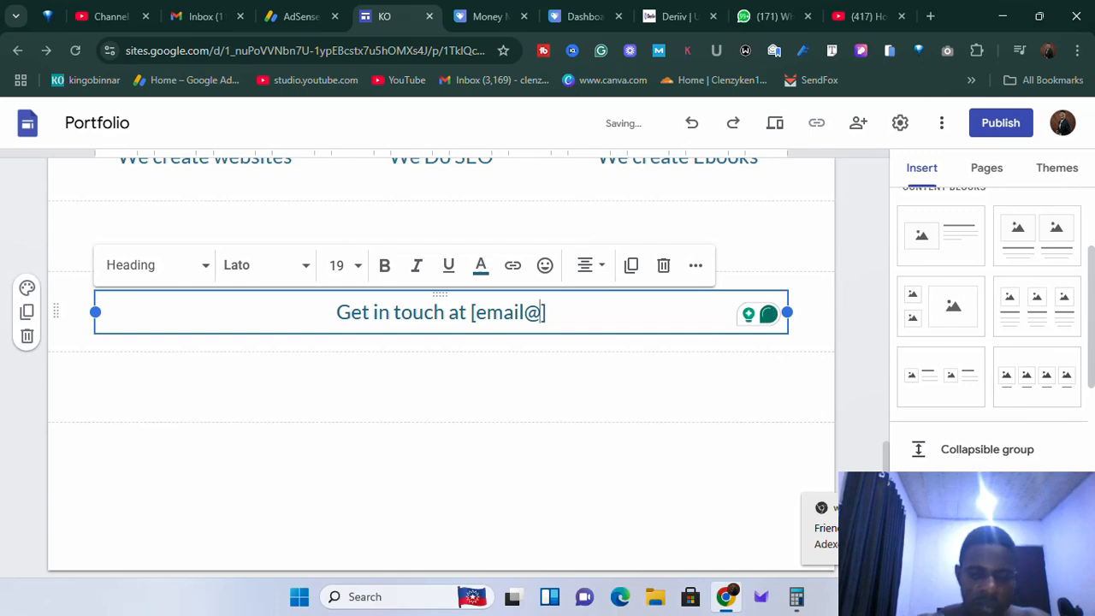
pyautogui.write('busines')
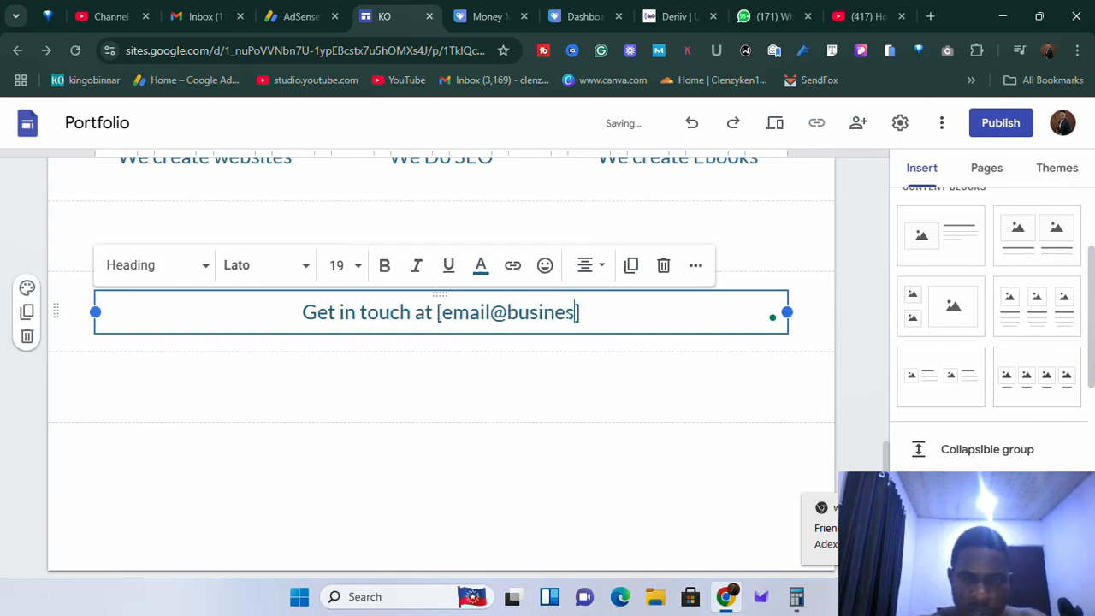
pyautogui.write('s.com')
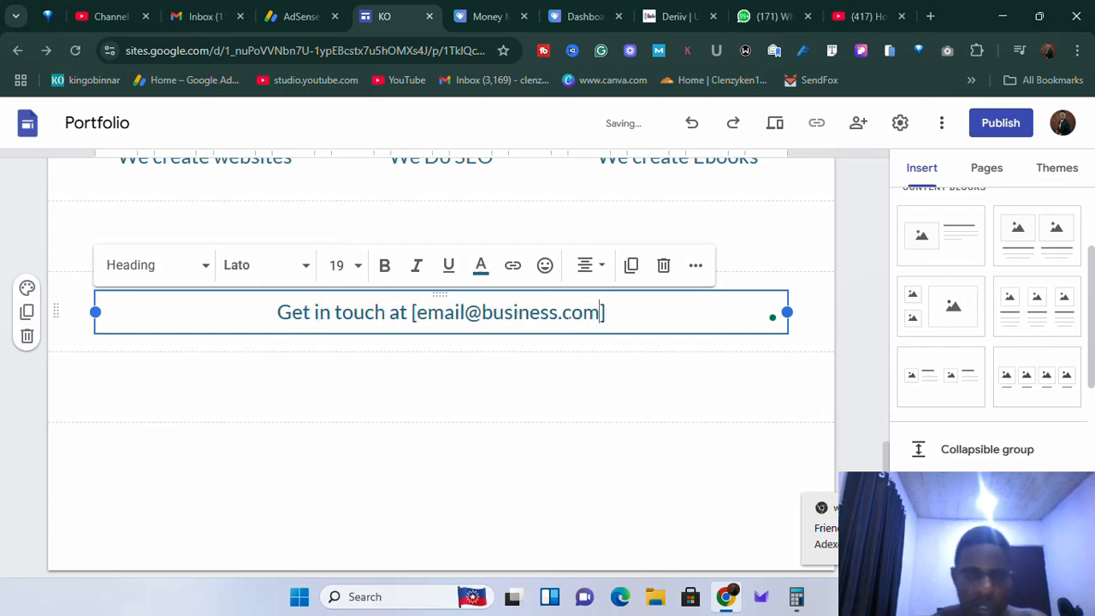
# Delete the empty section below the "Get in touch at" contact line.
pyautogui.scroll(3, 456, 385)
pyautogui.scroll(-3, 456, 428)
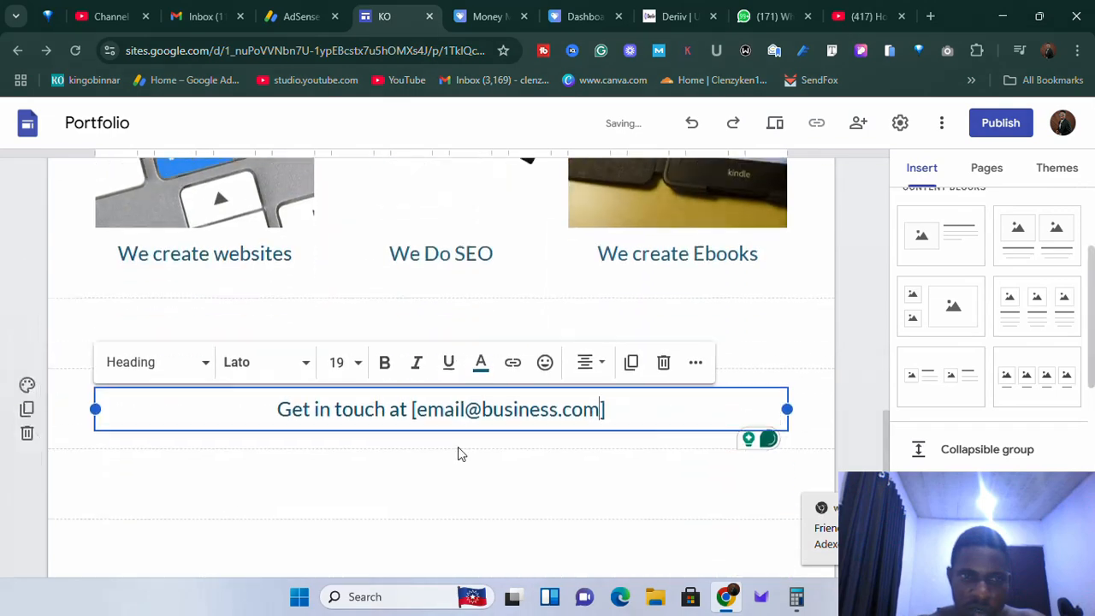
pyautogui.click(420, 406)
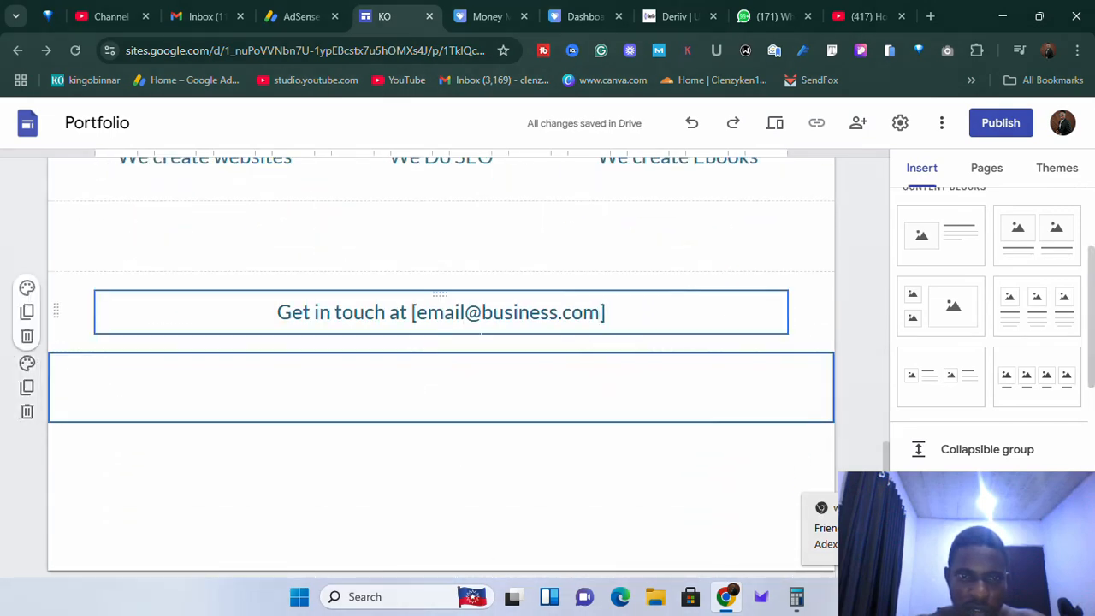
pyautogui.click(28, 413)
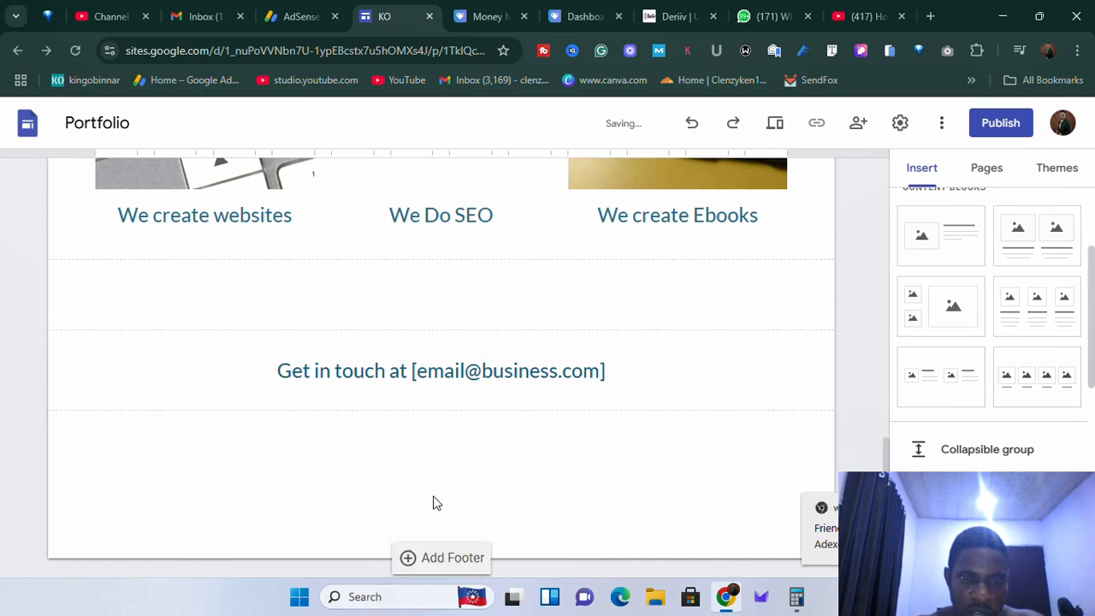
# Add a footer to the site with the text "Copyright 2025 king.".
pyautogui.click(448, 557)
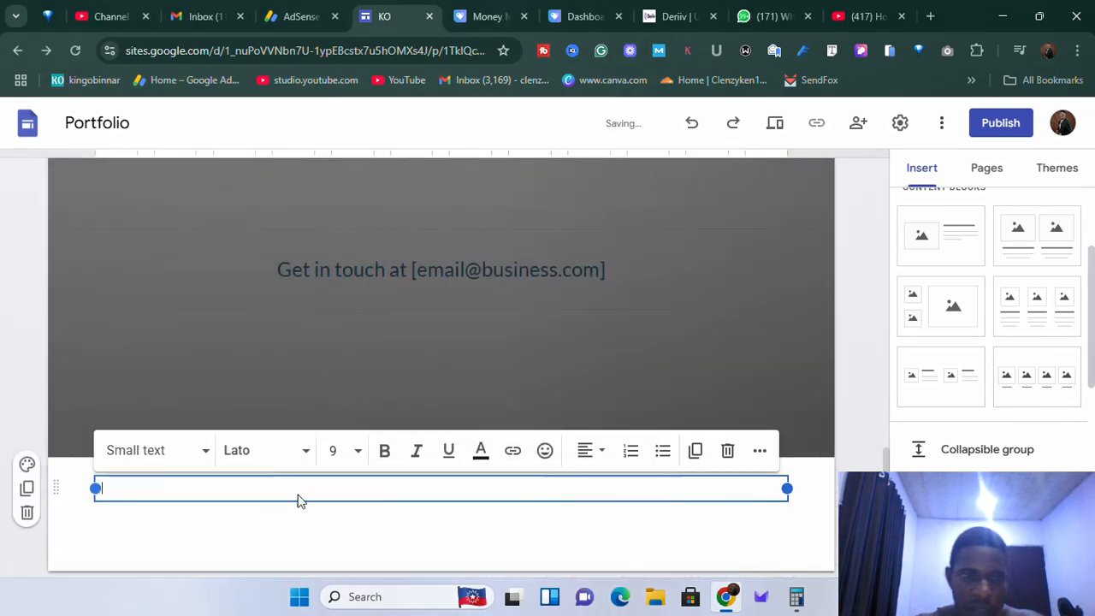
pyautogui.write('c')
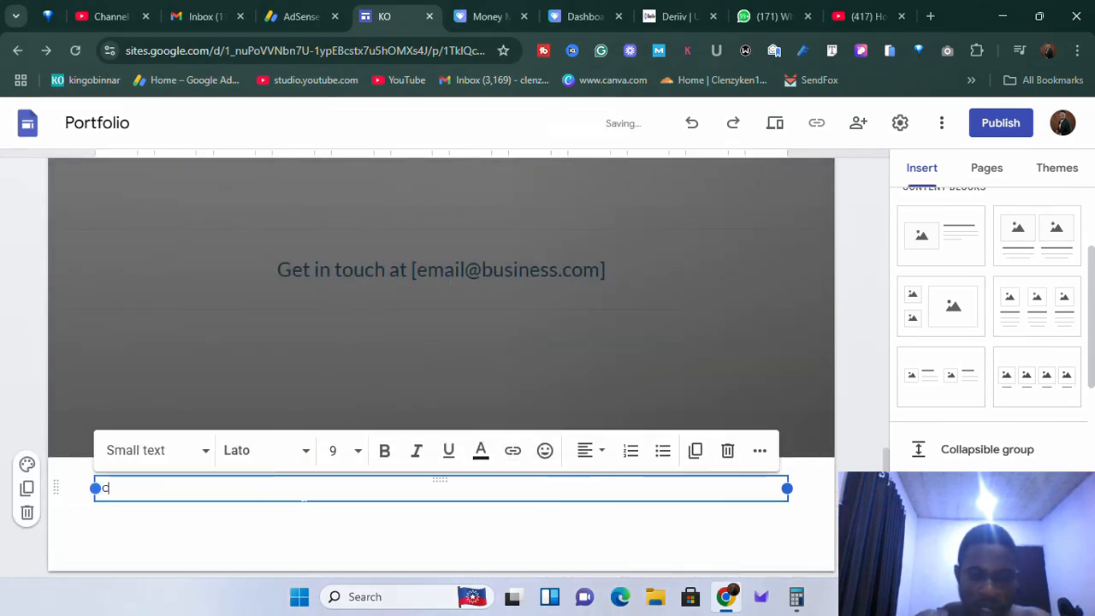
pyautogui.write('opyright 2025 king.')
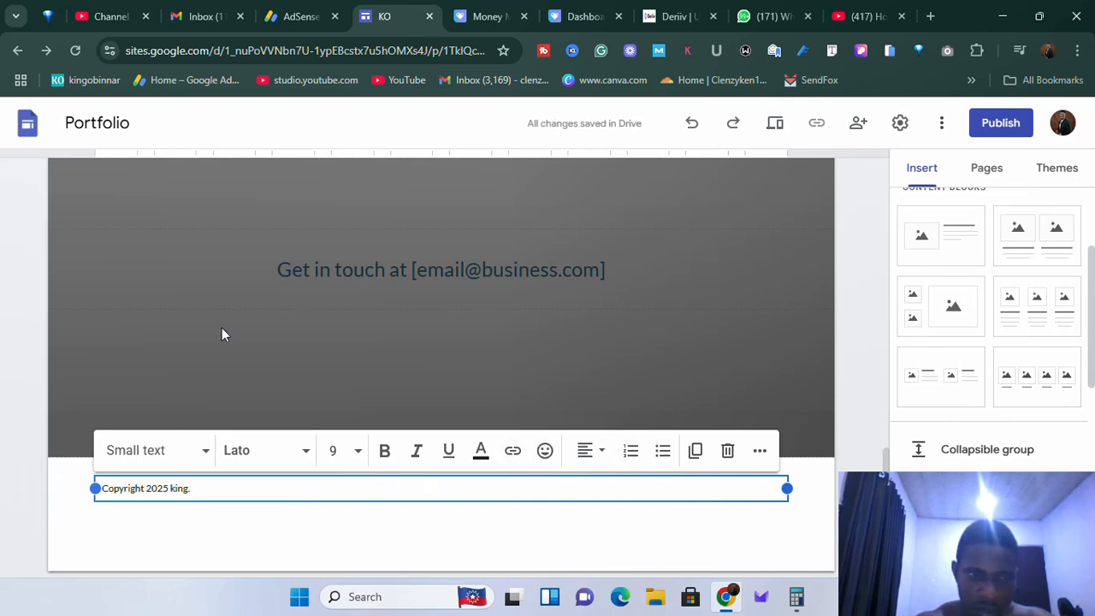
pyautogui.click(222, 327)
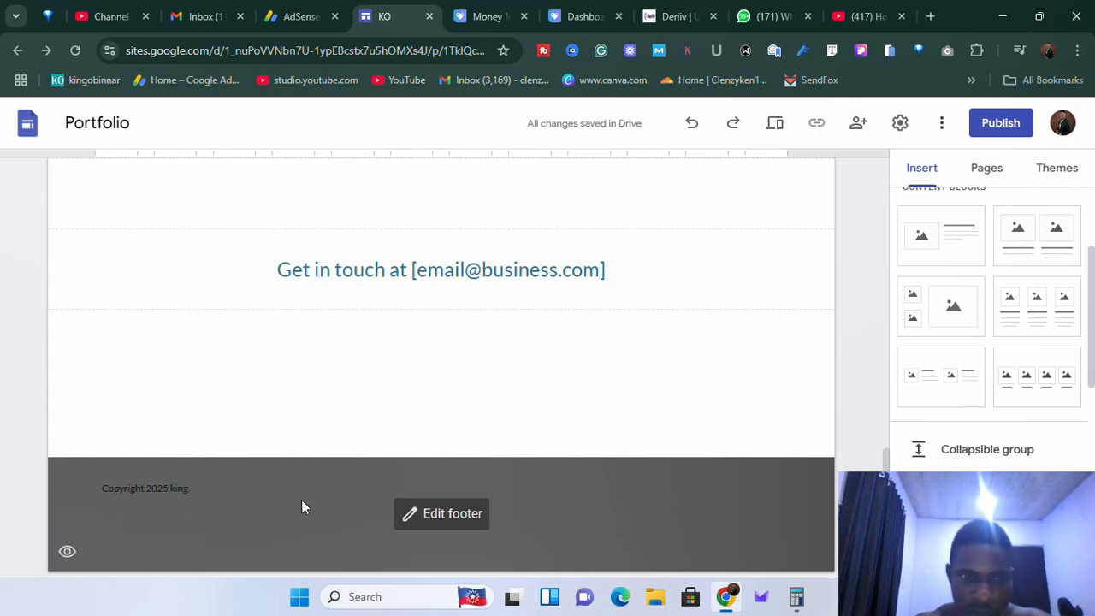
# Delete the empty section between the three captioned images and the "Get in touch at" contact line.
pyautogui.scroll(4, 396, 437)
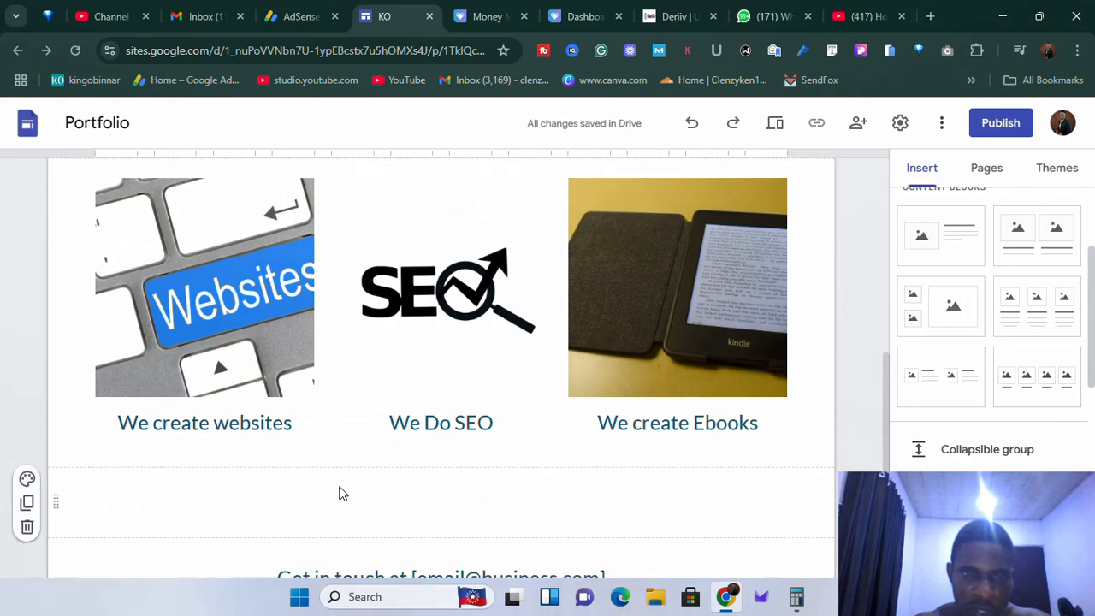
pyautogui.scroll(-2, 339, 494)
pyautogui.click(103, 363)
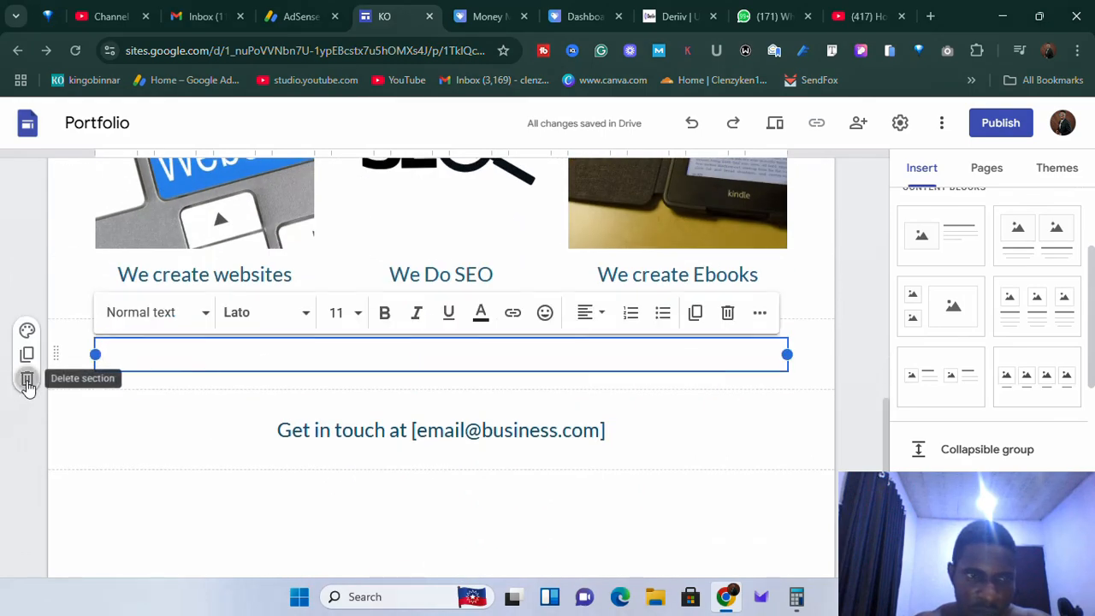
pyautogui.click(28, 380)
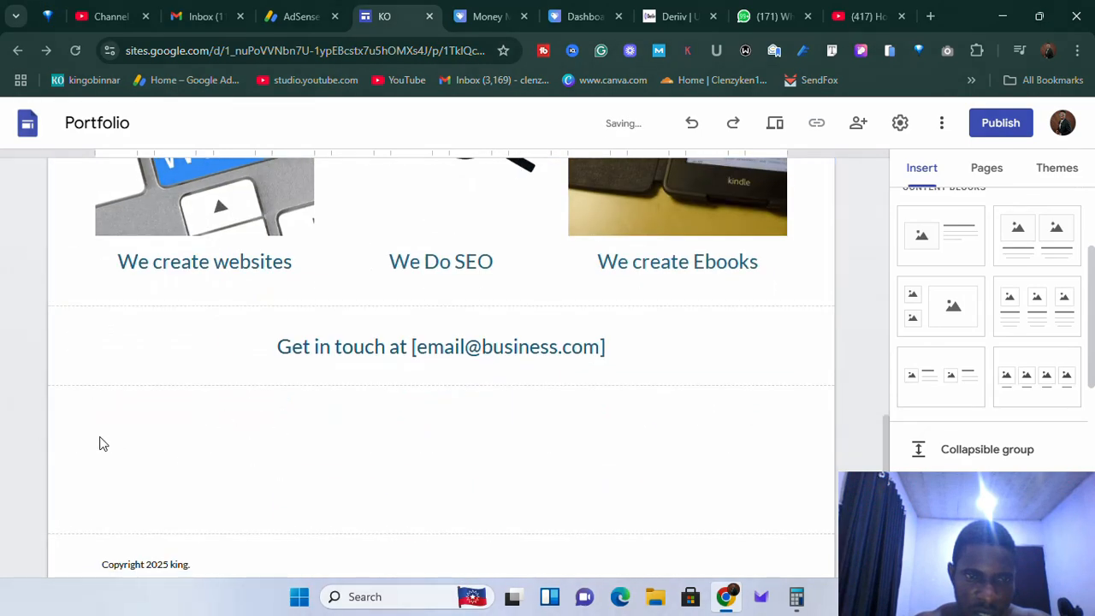
# Review the home page in the editor and in the site preview, from the header down to the lower sections.
pyautogui.scroll(15, 421, 443)
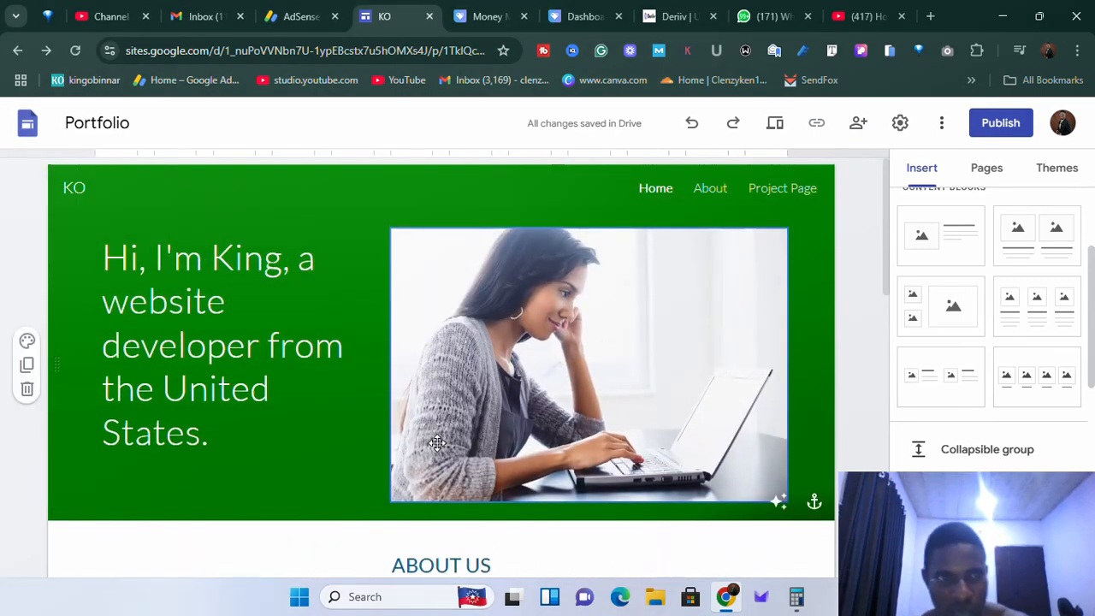
pyautogui.scroll(-5, 676, 291)
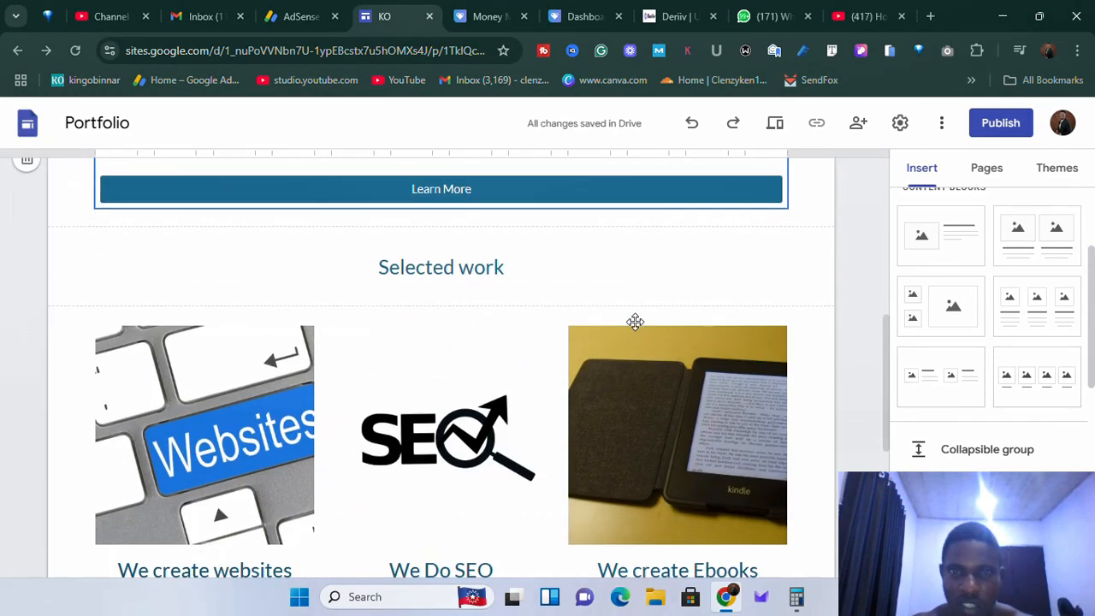
pyautogui.scroll(5, 646, 283)
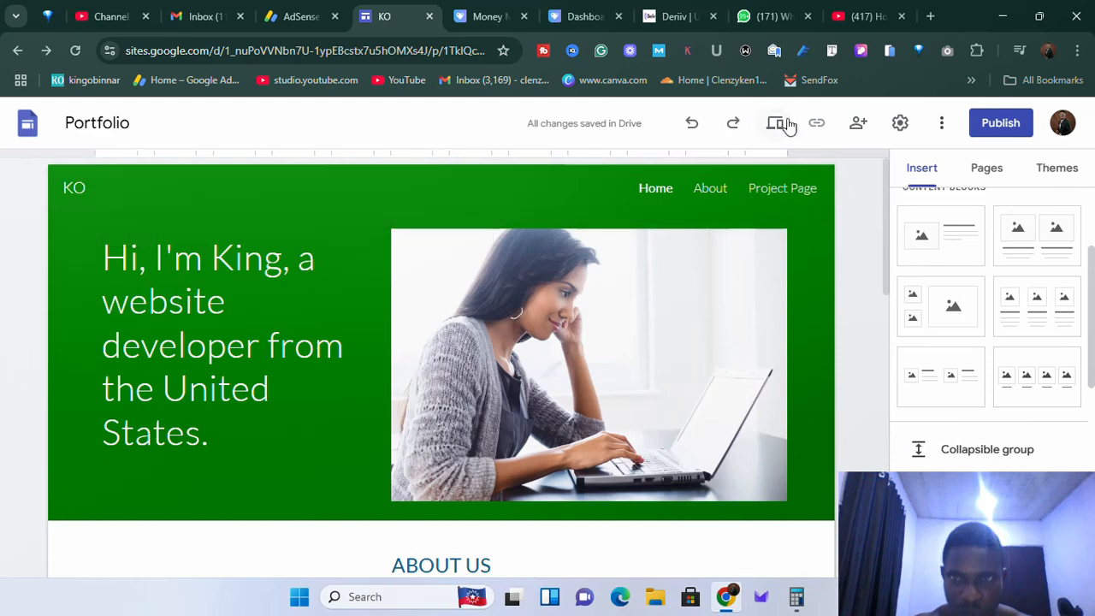
pyautogui.click(770, 132)
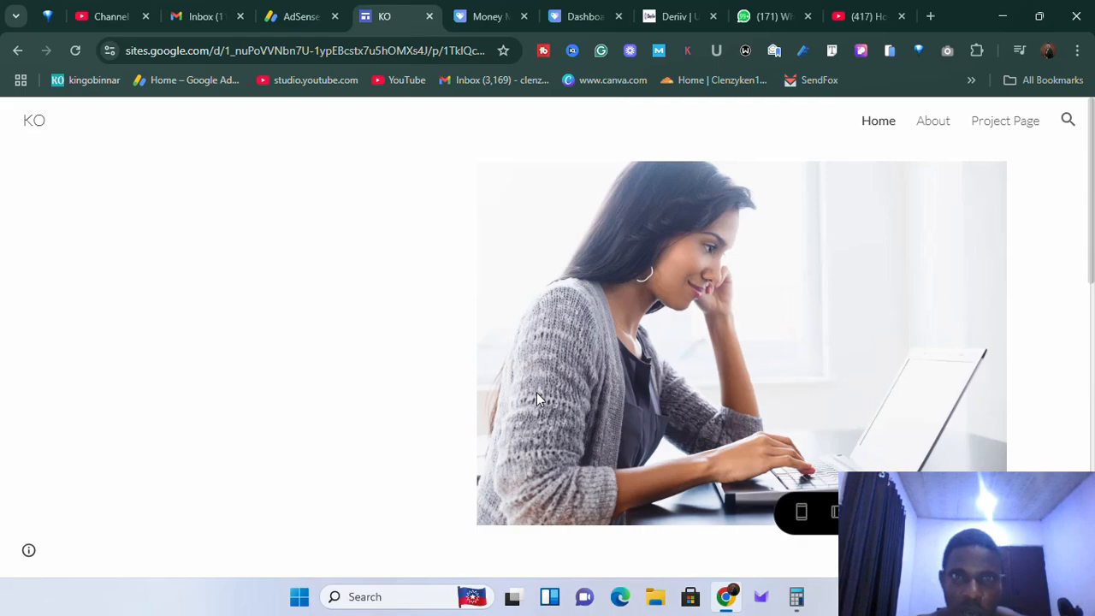
pyautogui.scroll(-8, 524, 385)
pyautogui.scroll(8, 519, 381)
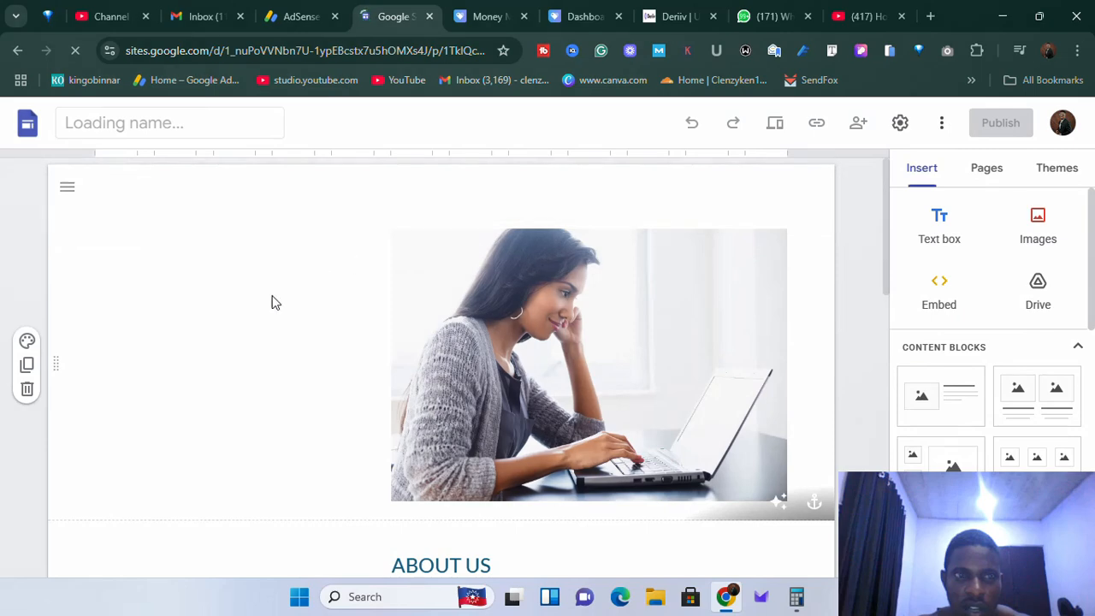
# Examine the header's background and introduction text box, and the sections down to the contact line, in the editor.
pyautogui.scroll(-4, 274, 302)
pyautogui.scroll(4, 275, 302)
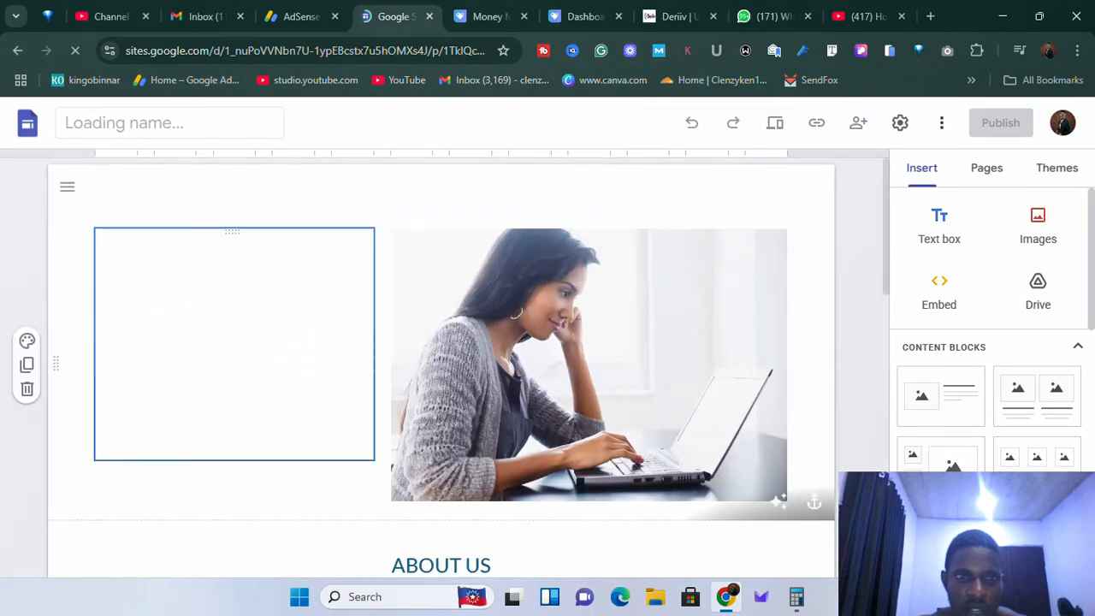
pyautogui.scroll(-2, 285, 200)
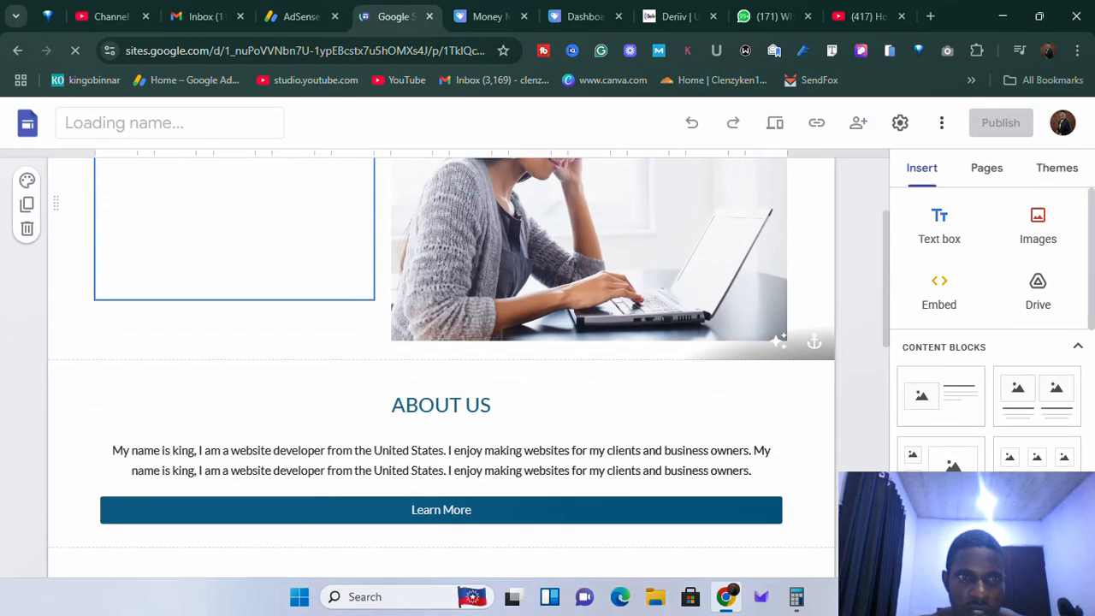
pyautogui.scroll(2, 286, 200)
pyautogui.scroll(-6, 393, 265)
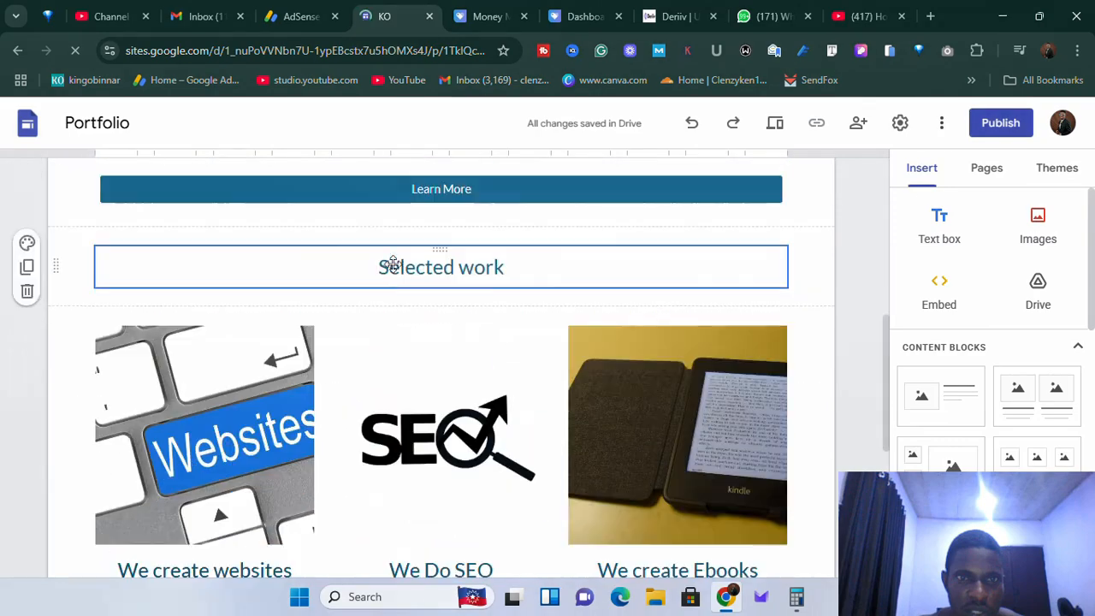
pyautogui.scroll(-3, 399, 294)
pyautogui.scroll(6, 449, 321)
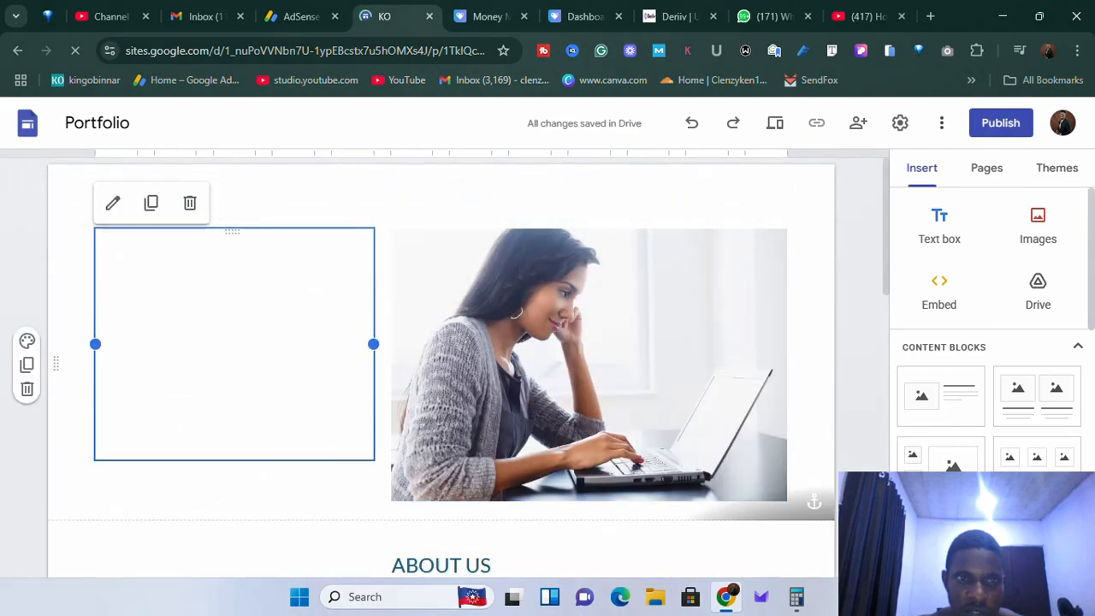
pyautogui.click(234, 342)
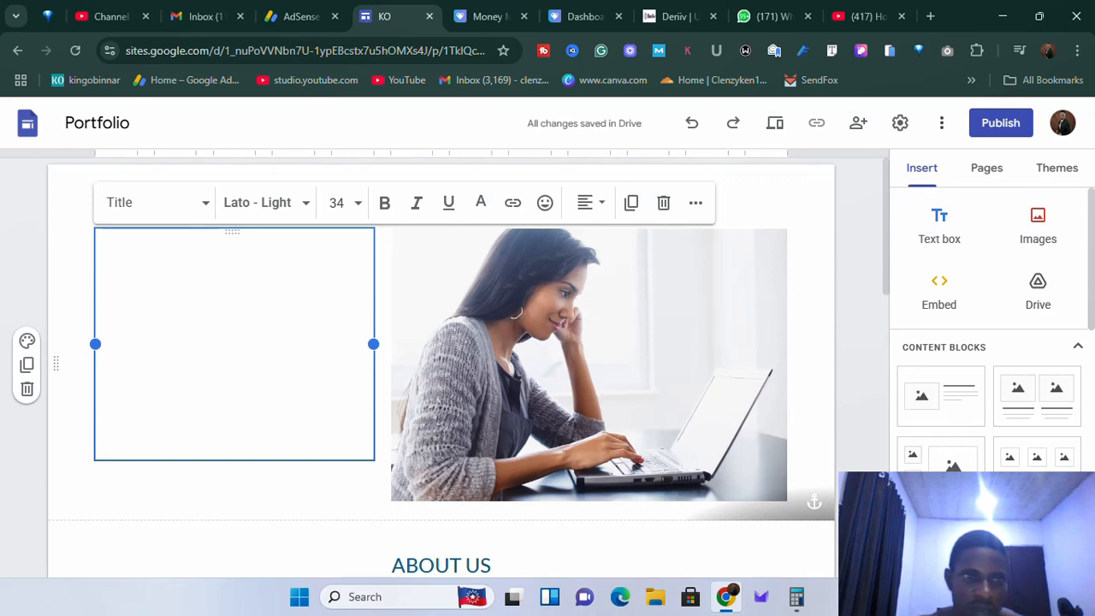
pyautogui.scroll(-3, 150, 440)
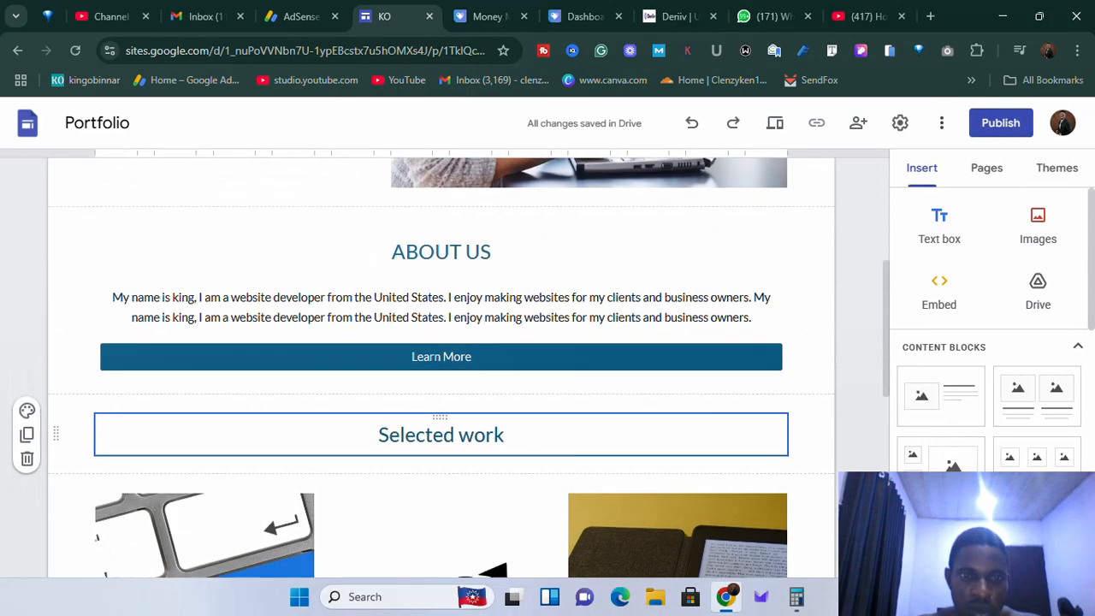
pyautogui.scroll(3, 257, 479)
pyautogui.scroll(-3, 325, 513)
pyautogui.scroll(-1, 338, 519)
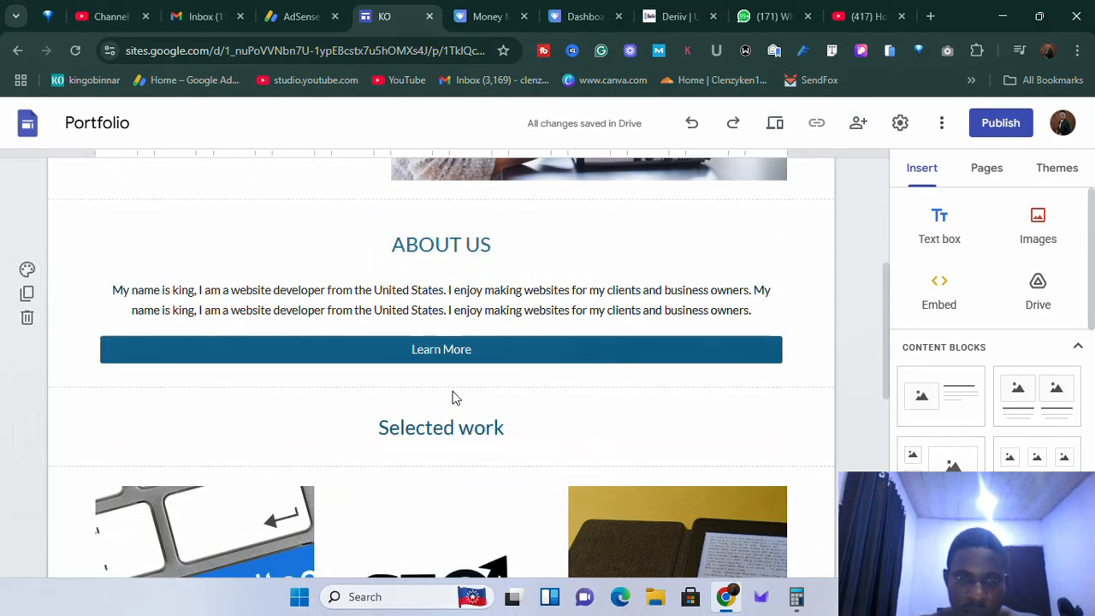
pyautogui.scroll(4, 364, 430)
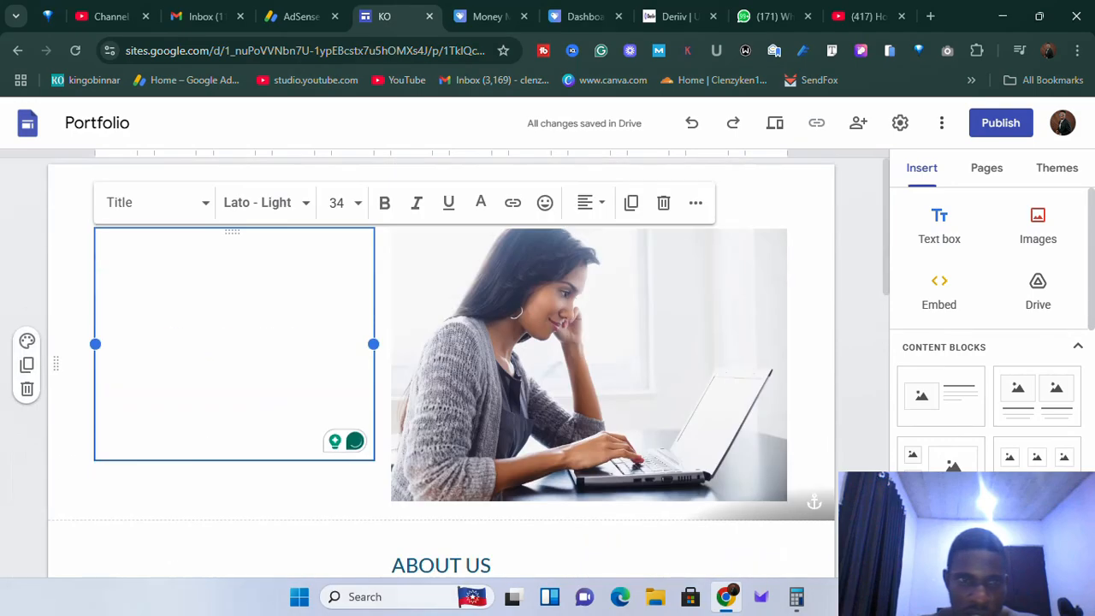
pyautogui.scroll(-2, 479, 310)
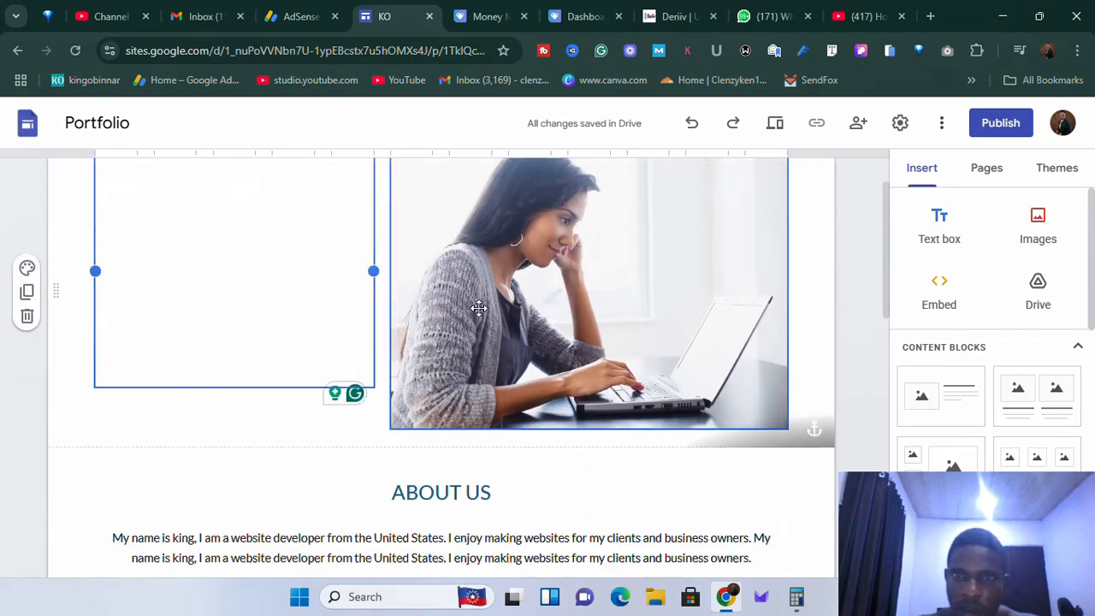
pyautogui.scroll(-7, 479, 317)
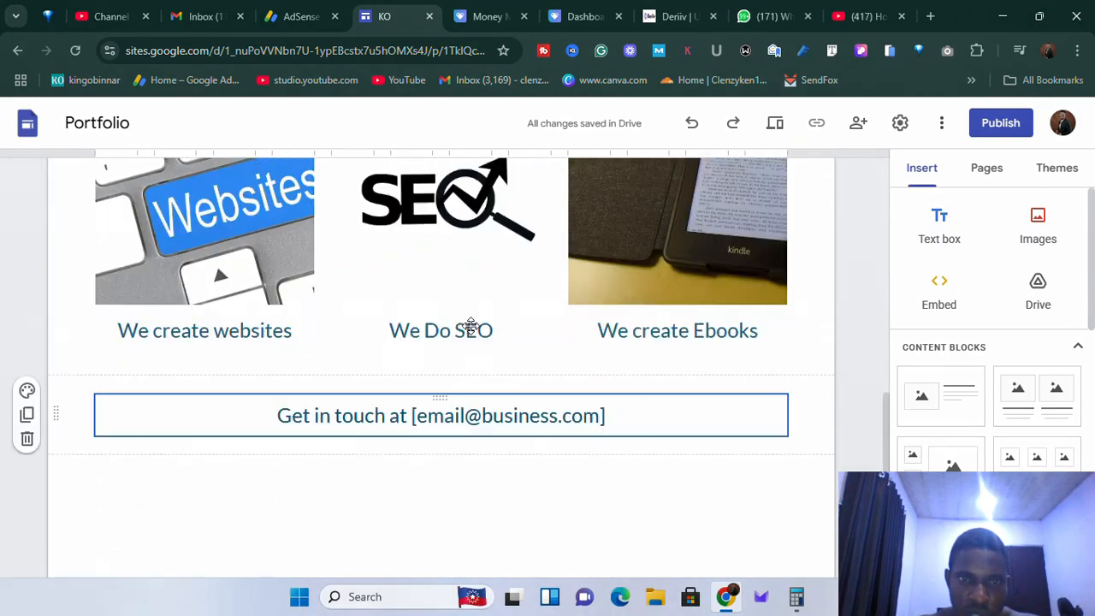
pyautogui.scroll(7, 468, 325)
pyautogui.scroll(2, 77, 257)
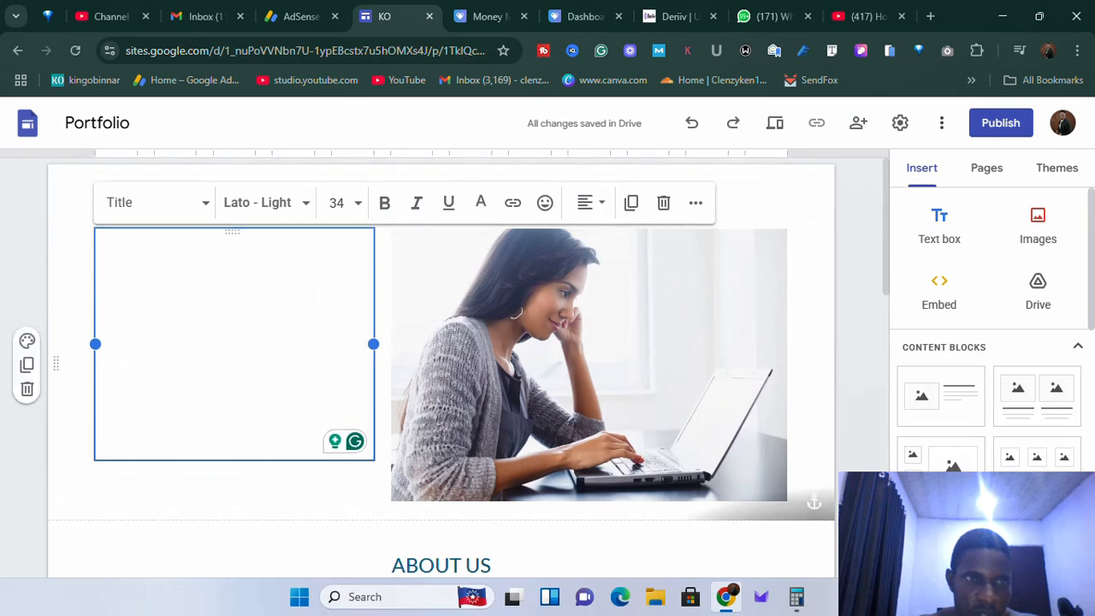
# Reload the site editor and check the header and the sections below it.
pyautogui.click(75, 56)
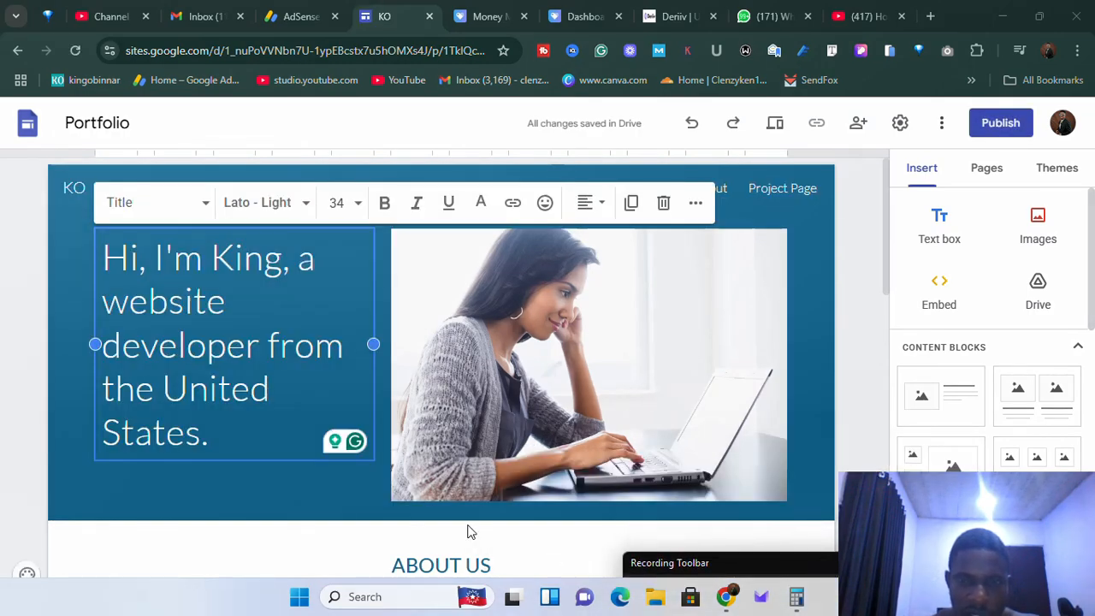
pyautogui.scroll(-8, 467, 532)
pyautogui.scroll(7, 464, 501)
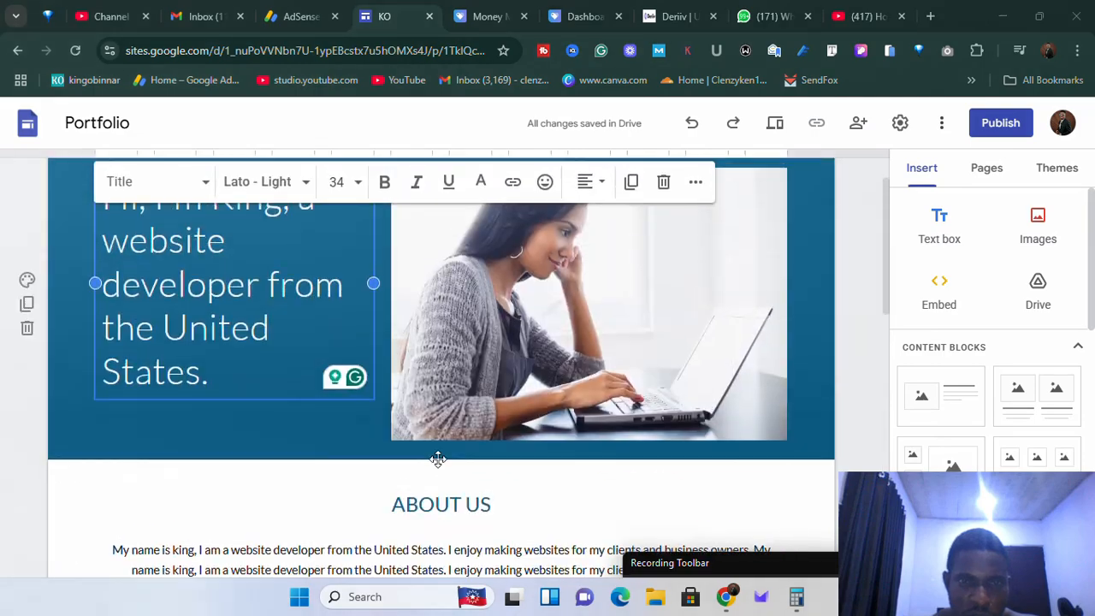
# Deselect the introduction text box and check the home page in the editor from the header down through its lower sections.
pyautogui.scroll(1, 438, 460)
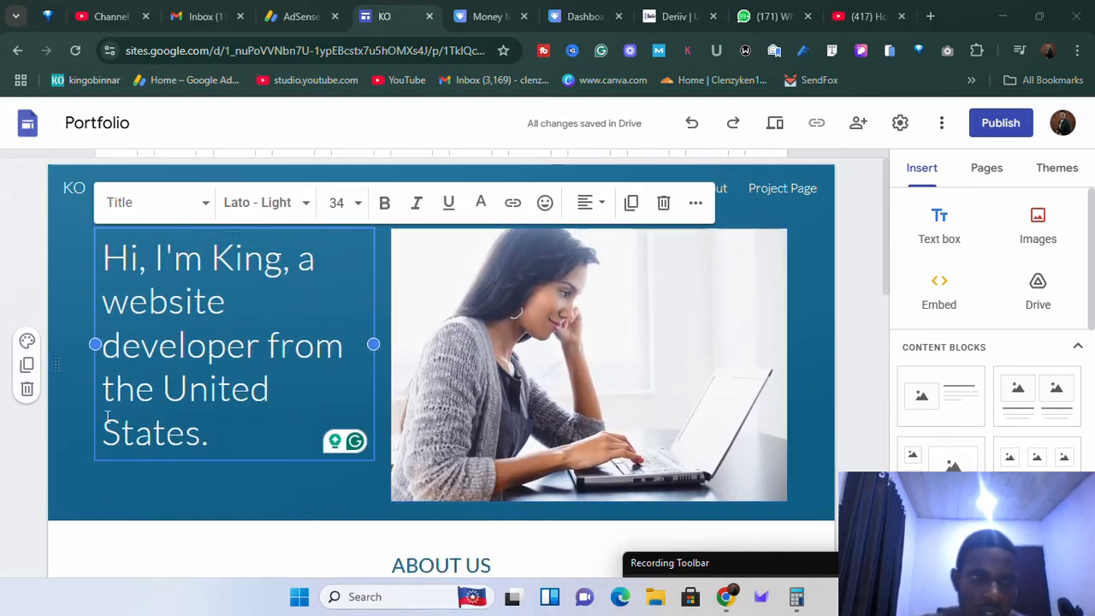
pyautogui.click(70, 255)
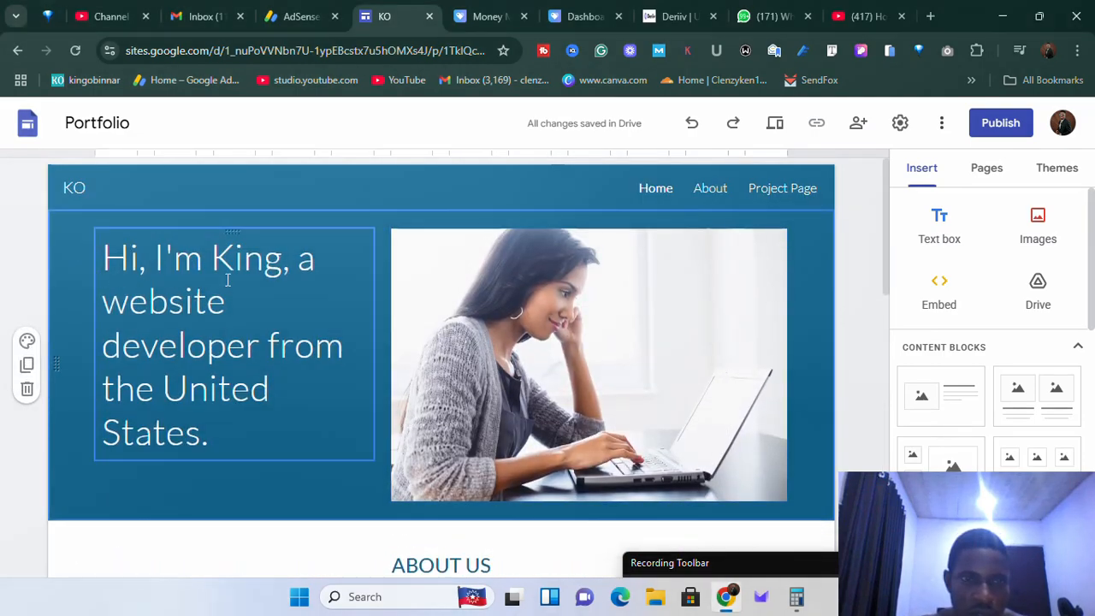
pyautogui.scroll(-7, 419, 290)
pyautogui.scroll(4, 425, 256)
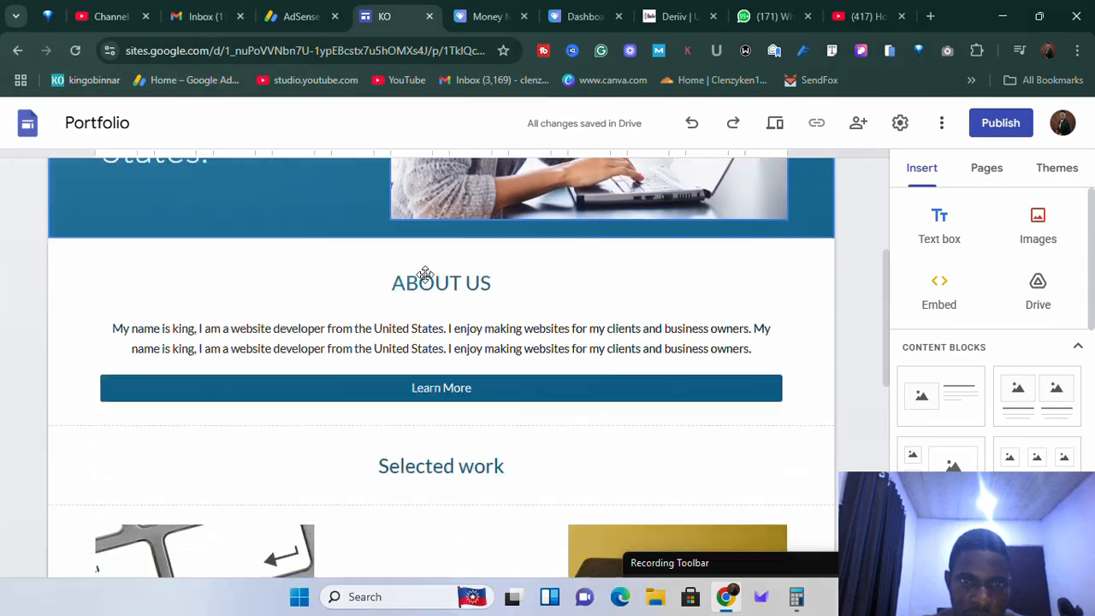
pyautogui.scroll(-6, 457, 291)
pyautogui.scroll(8, 460, 379)
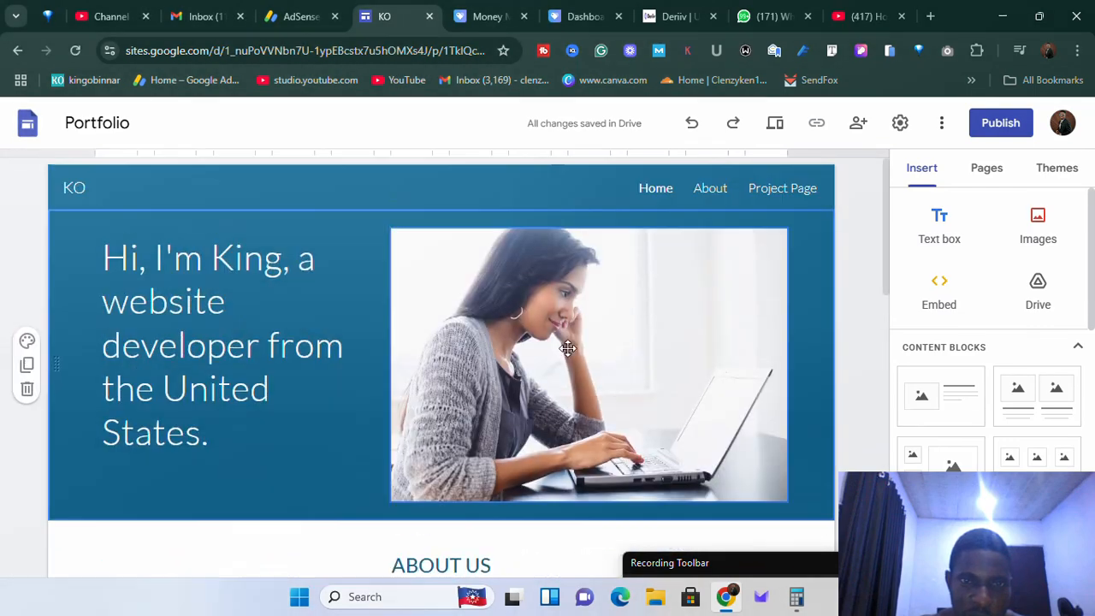
# Preview the site at desktop size and review the home page from the introduction down to the copyright footer.
pyautogui.click(770, 133)
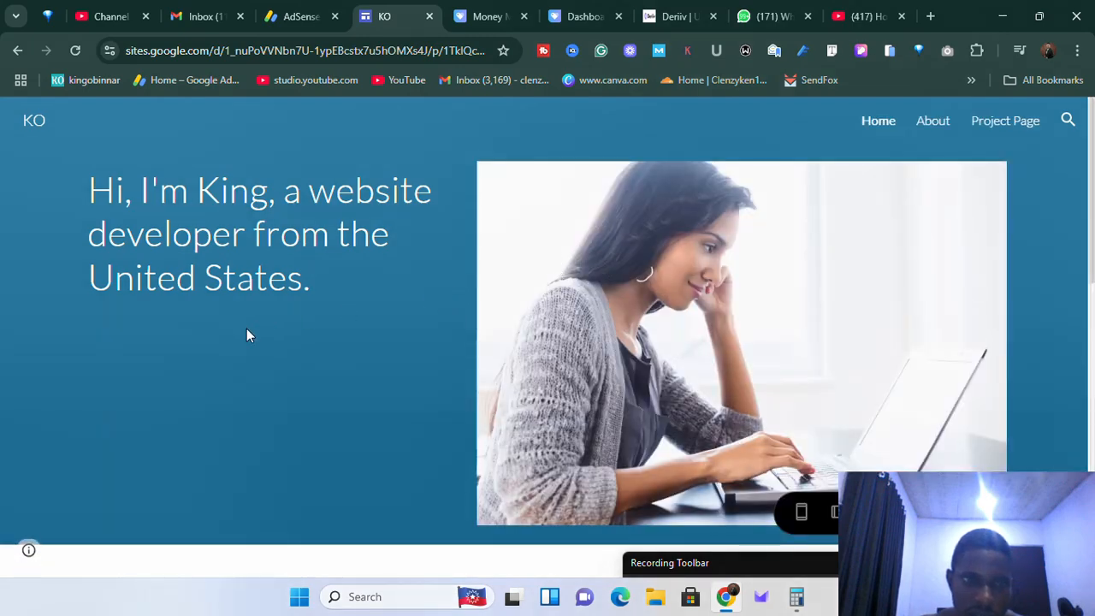
pyautogui.scroll(-10, 385, 323)
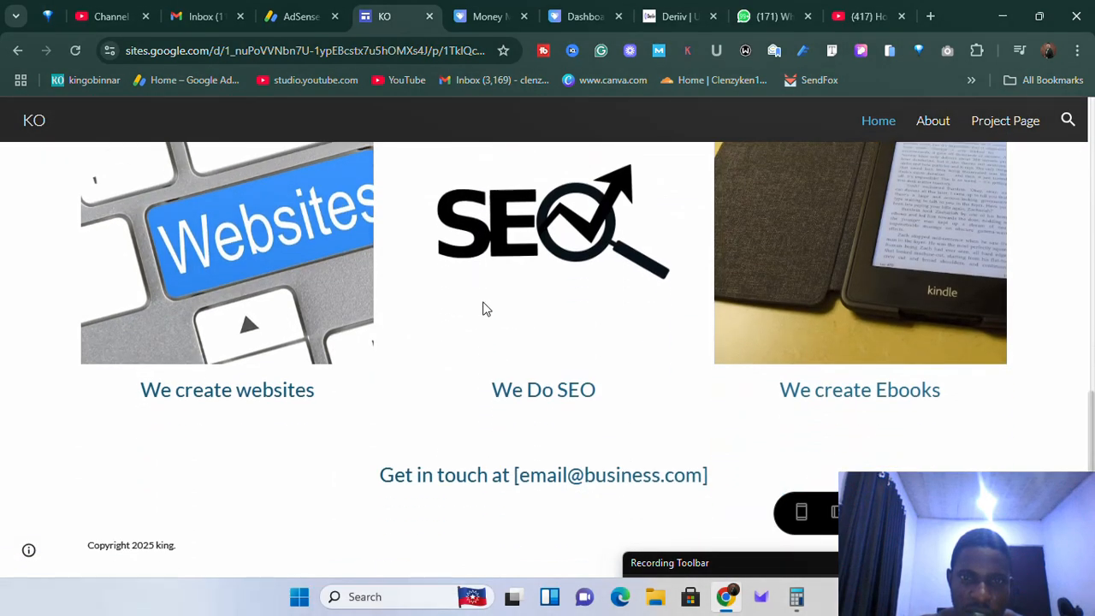
pyautogui.scroll(10, 483, 308)
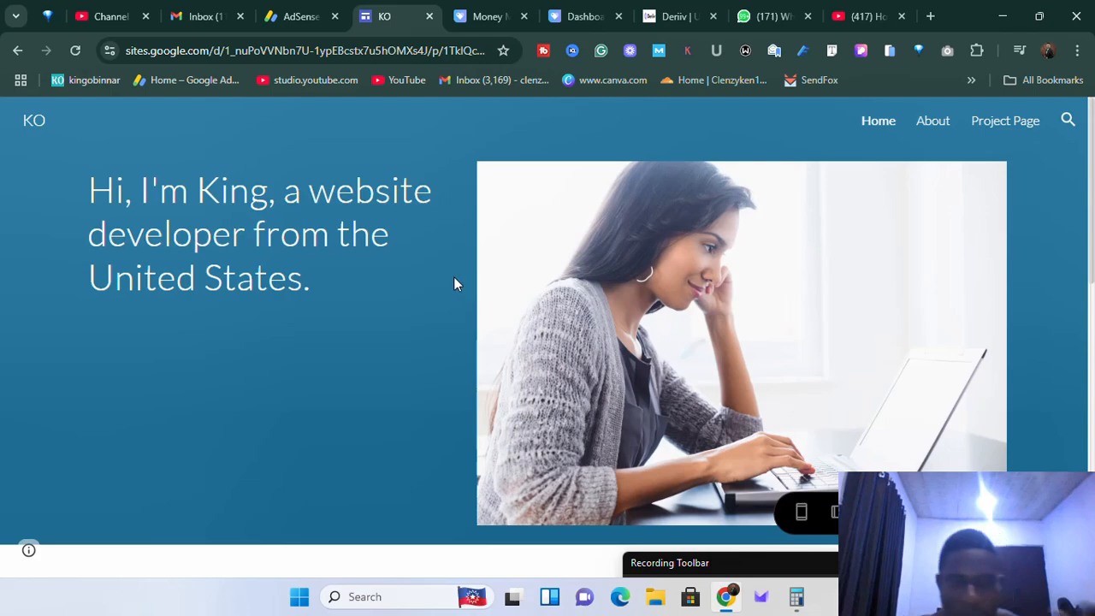
pyautogui.scroll(-3, 462, 224)
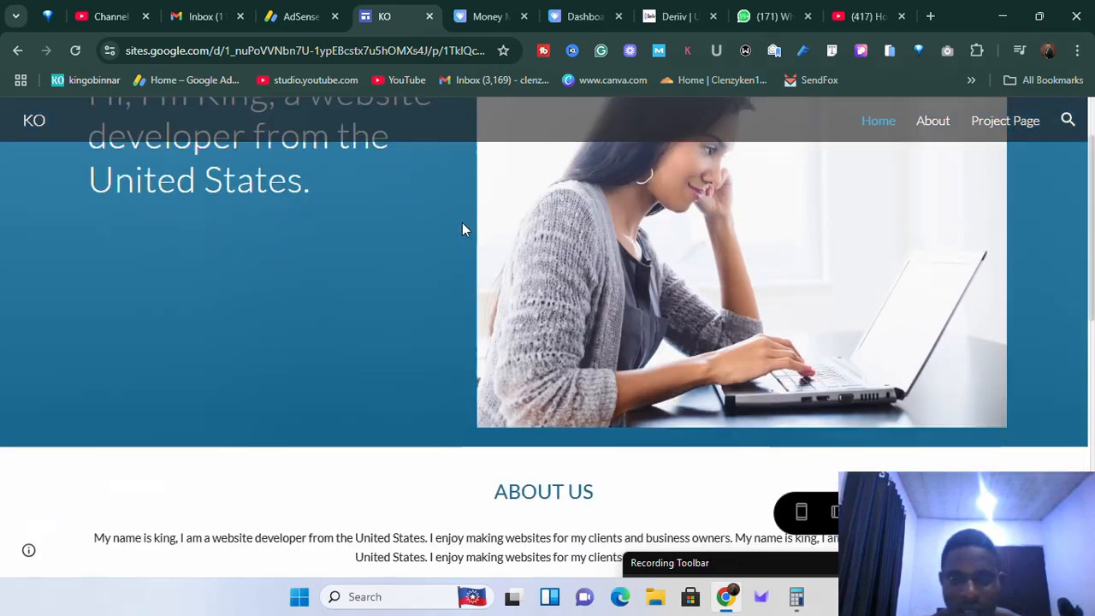
pyautogui.scroll(3, 455, 225)
pyautogui.scroll(-10, 599, 254)
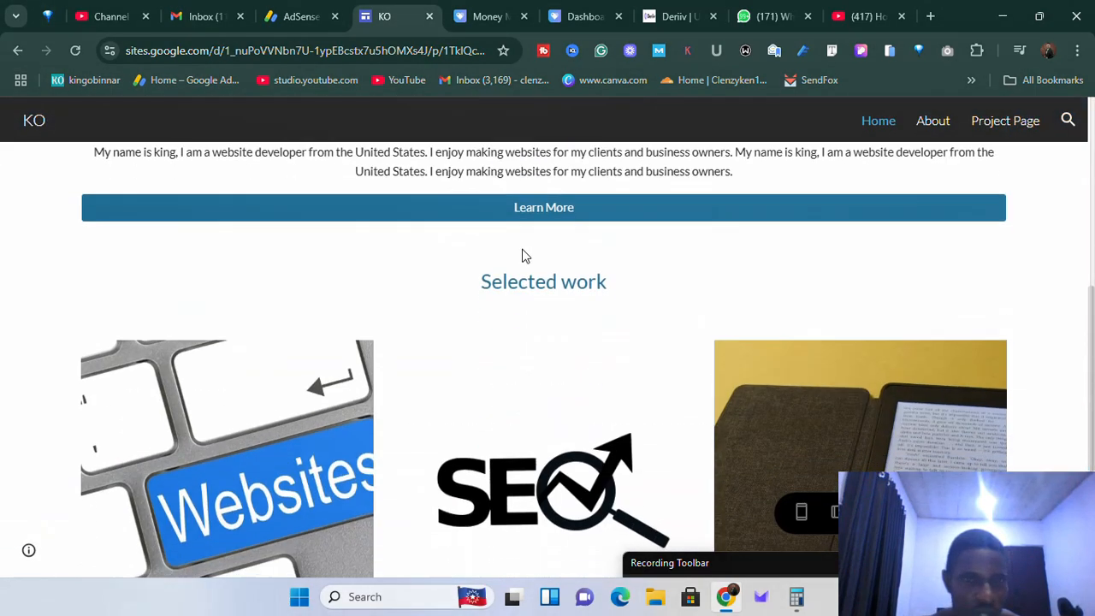
pyautogui.scroll(10, 567, 293)
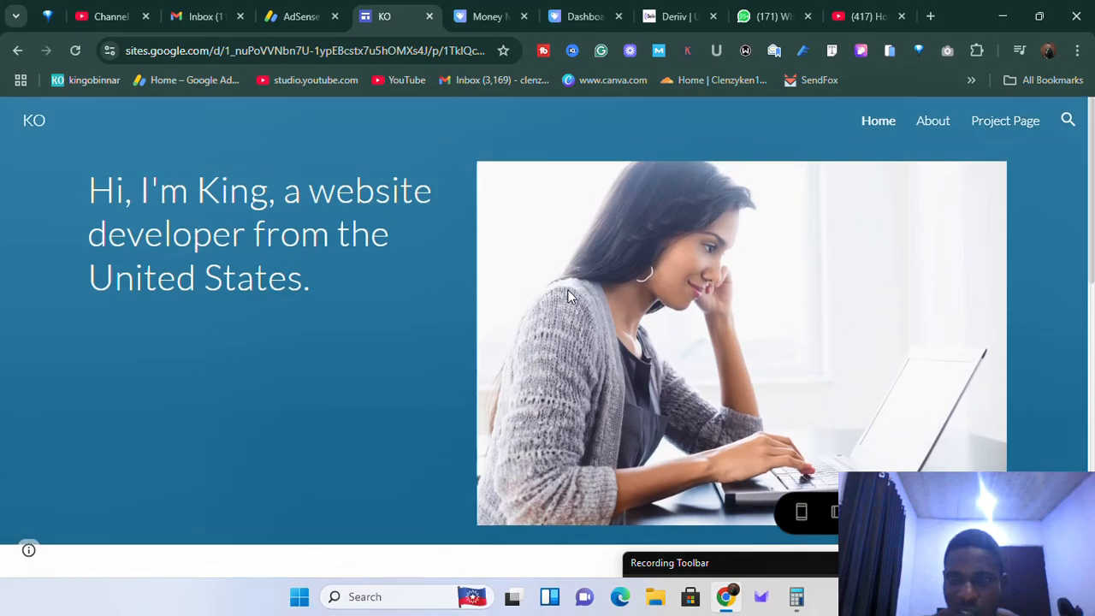
# Switch the preview to tablet size and review the home page from the header down to the contact line.
pyautogui.click(832, 511)
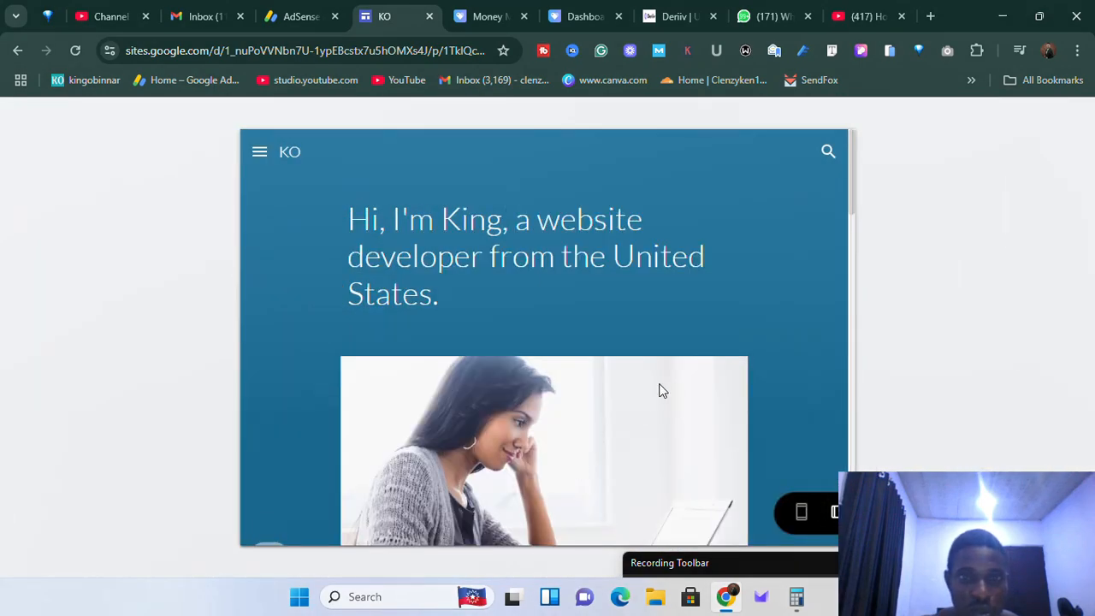
pyautogui.scroll(-15, 659, 391)
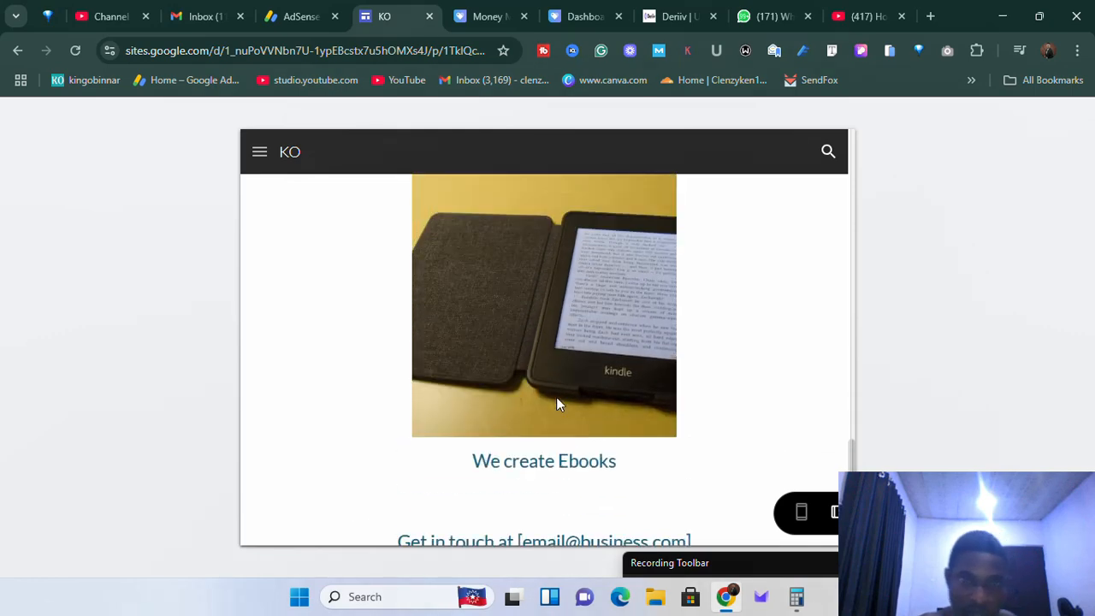
pyautogui.scroll(-3, 556, 398)
pyautogui.scroll(3, 548, 399)
pyautogui.scroll(-3, 536, 386)
pyautogui.scroll(10, 541, 377)
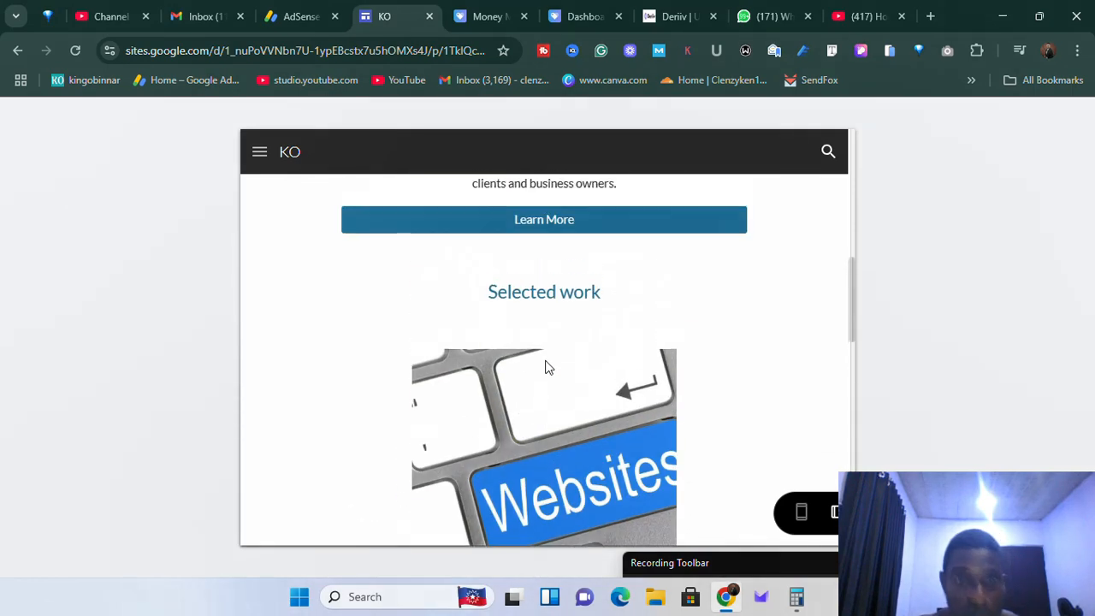
pyautogui.scroll(6, 544, 350)
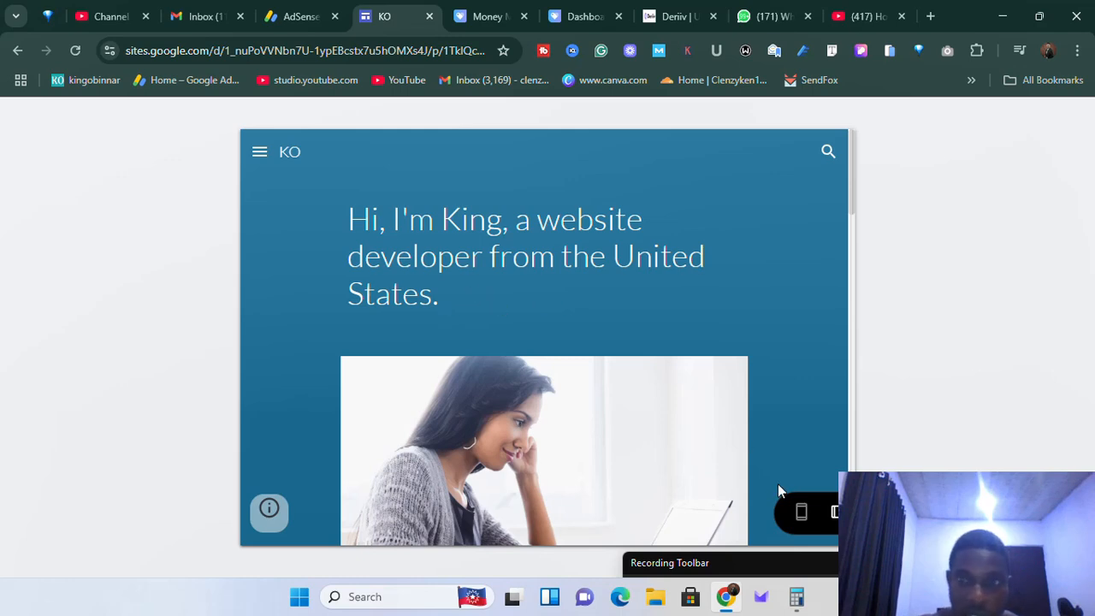
# Switch the preview to phone size, review the home page and its navigation menu, and leave the preview.
pyautogui.click(801, 513)
pyautogui.scroll(-10, 486, 300)
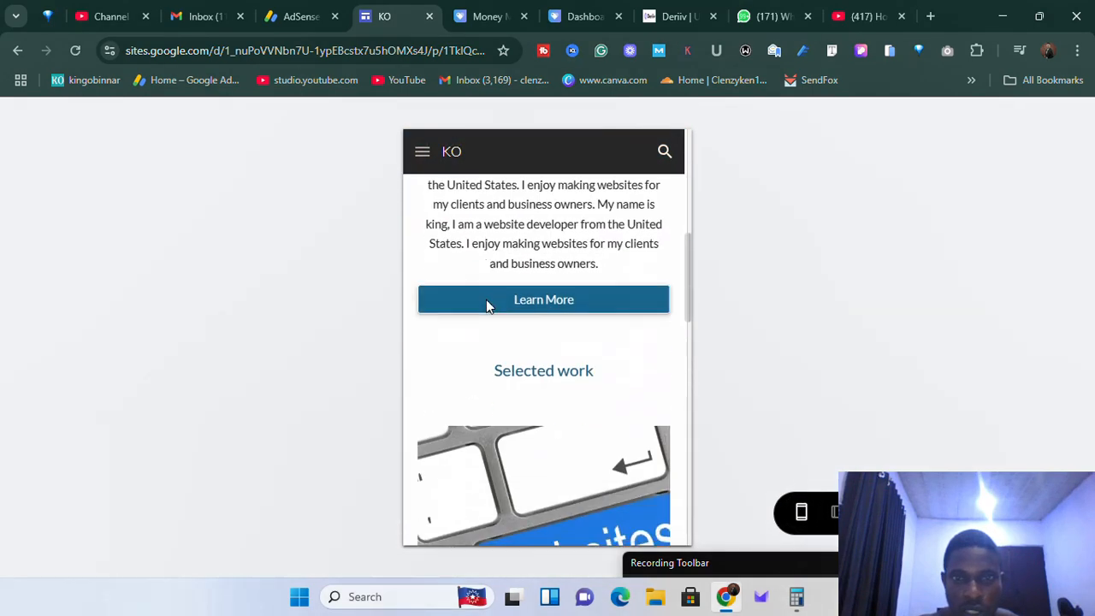
pyautogui.scroll(-5, 482, 313)
pyautogui.scroll(15, 477, 311)
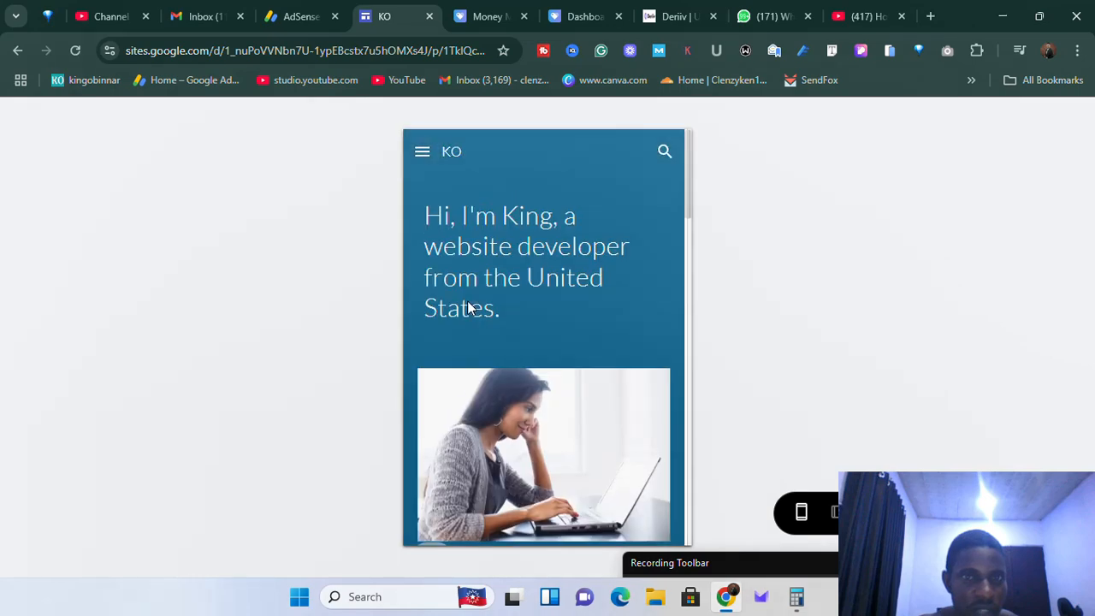
pyautogui.click(422, 152)
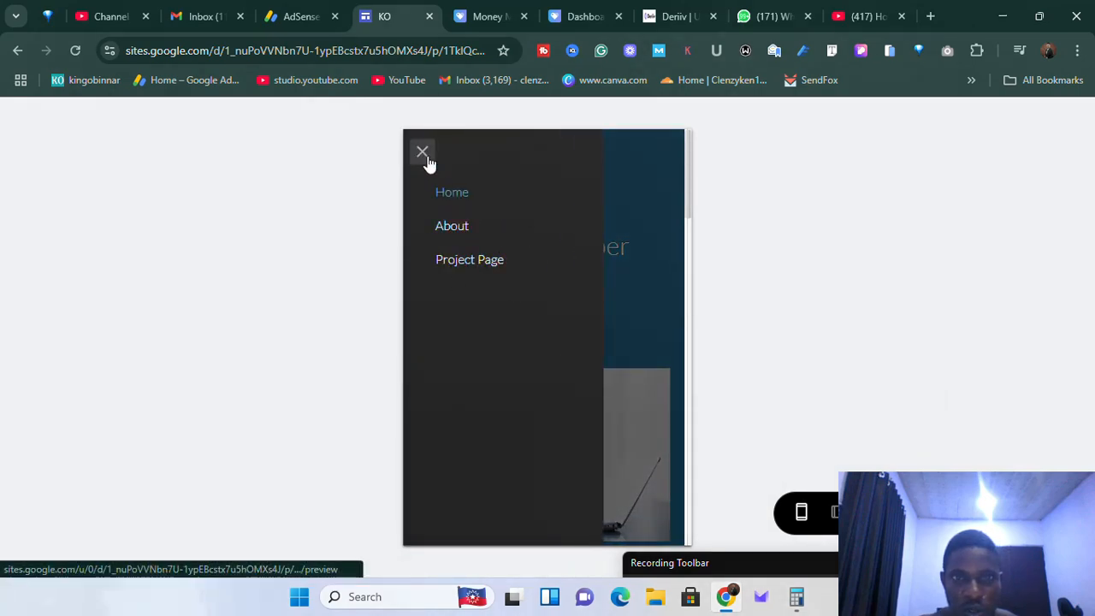
pyautogui.click(422, 151)
pyautogui.press('Escape')
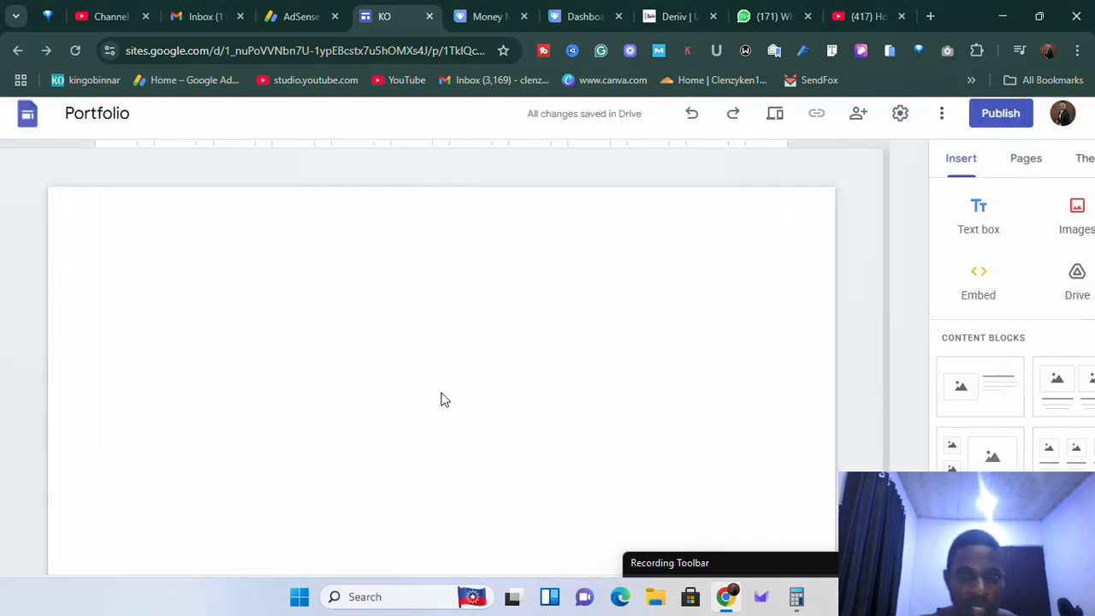
# Check the home page's lower sections in the editor, and examine the About page's image, statement, Clients and Work experience sections.
pyautogui.scroll(-3, 565, 432)
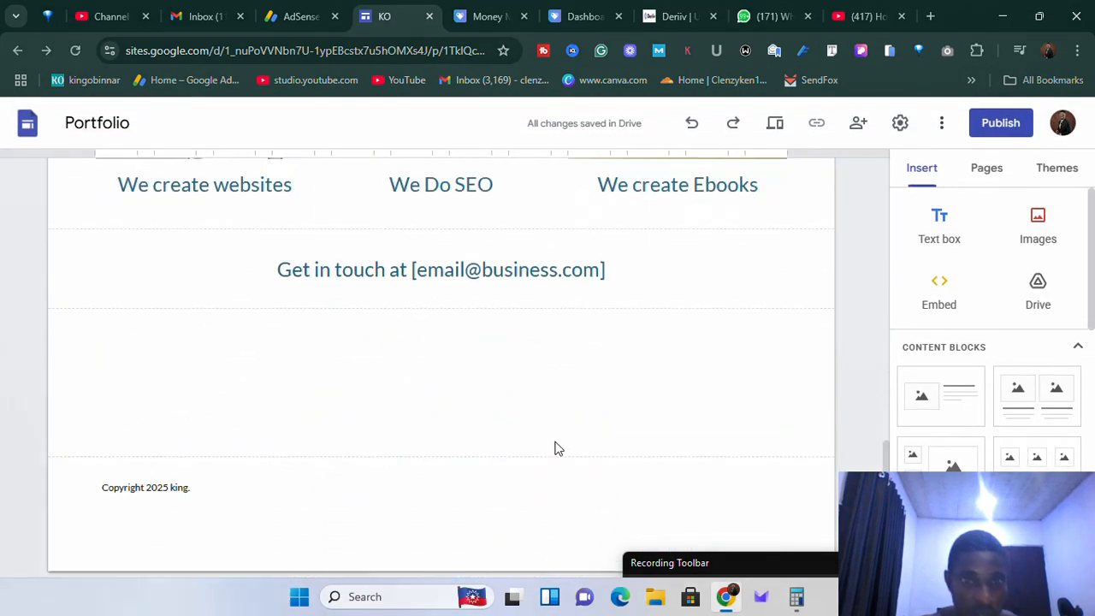
pyautogui.scroll(10, 555, 447)
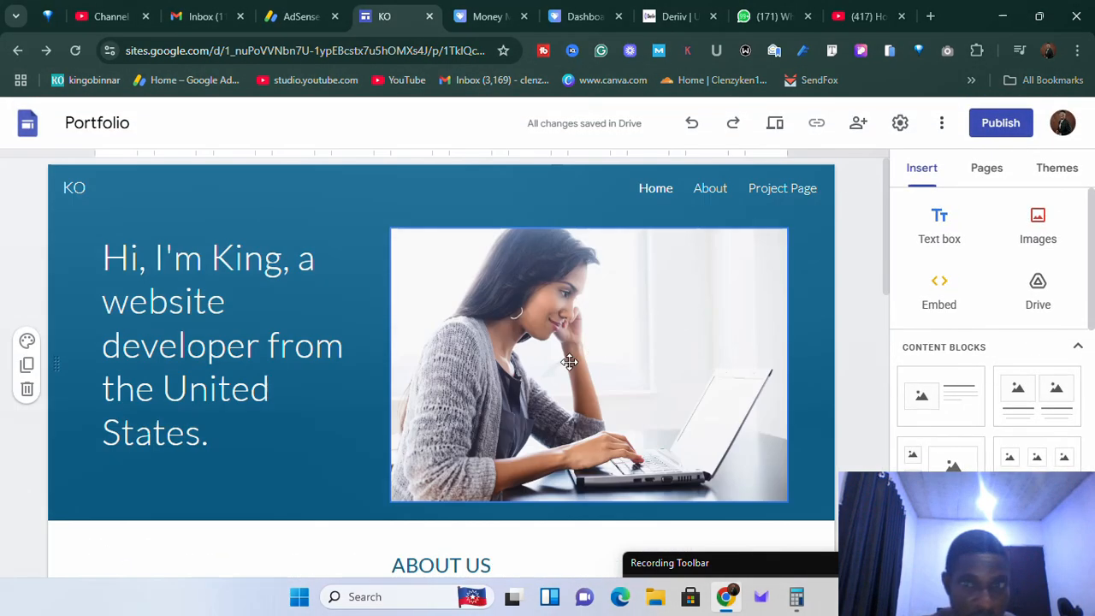
pyautogui.click(708, 189)
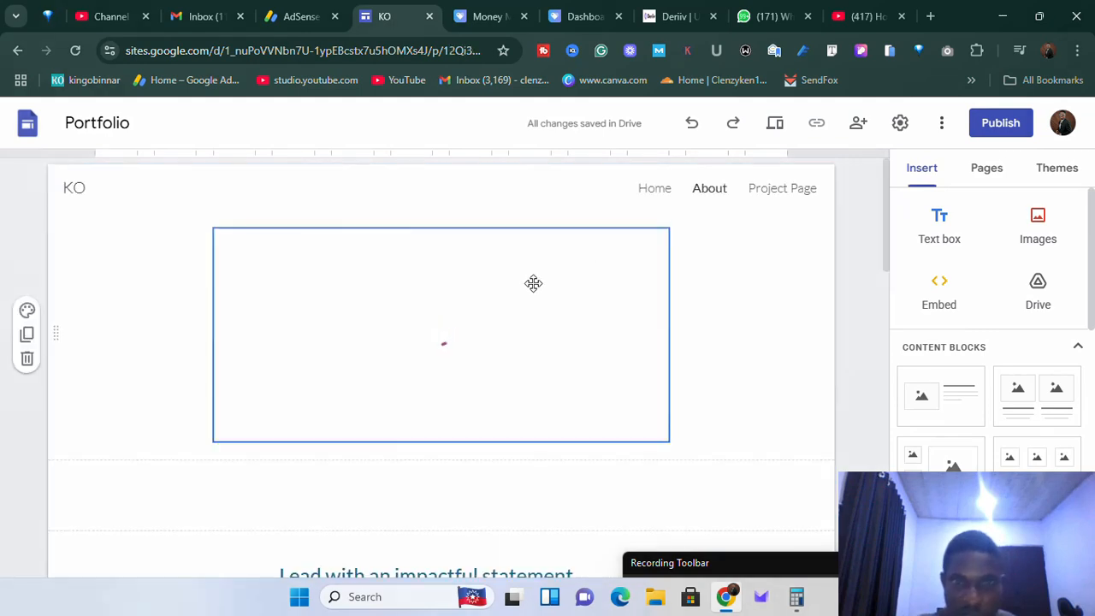
pyautogui.scroll(-10, 520, 334)
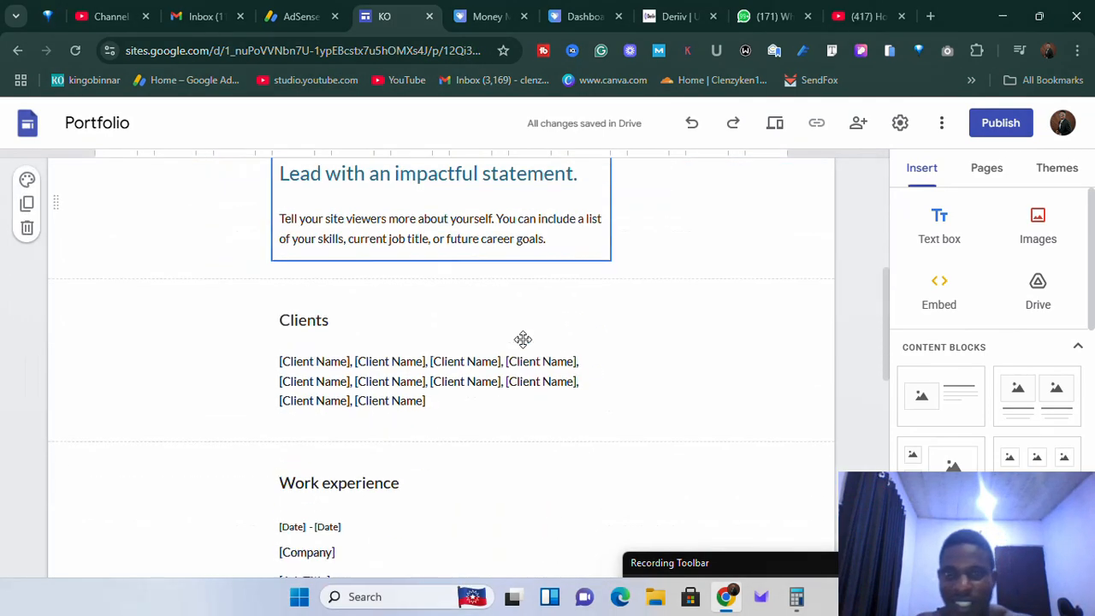
pyautogui.scroll(7, 510, 367)
pyautogui.scroll(4, 516, 371)
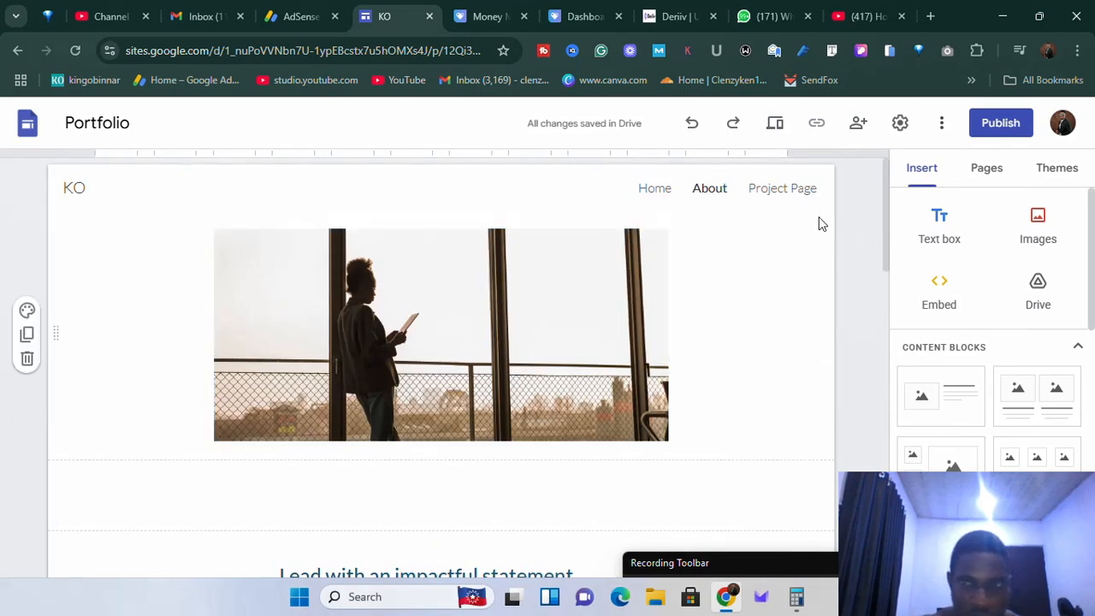
# Open the Project Page in the editor and examine its placeholder title, description, image slots, text and footer.
pyautogui.click(796, 194)
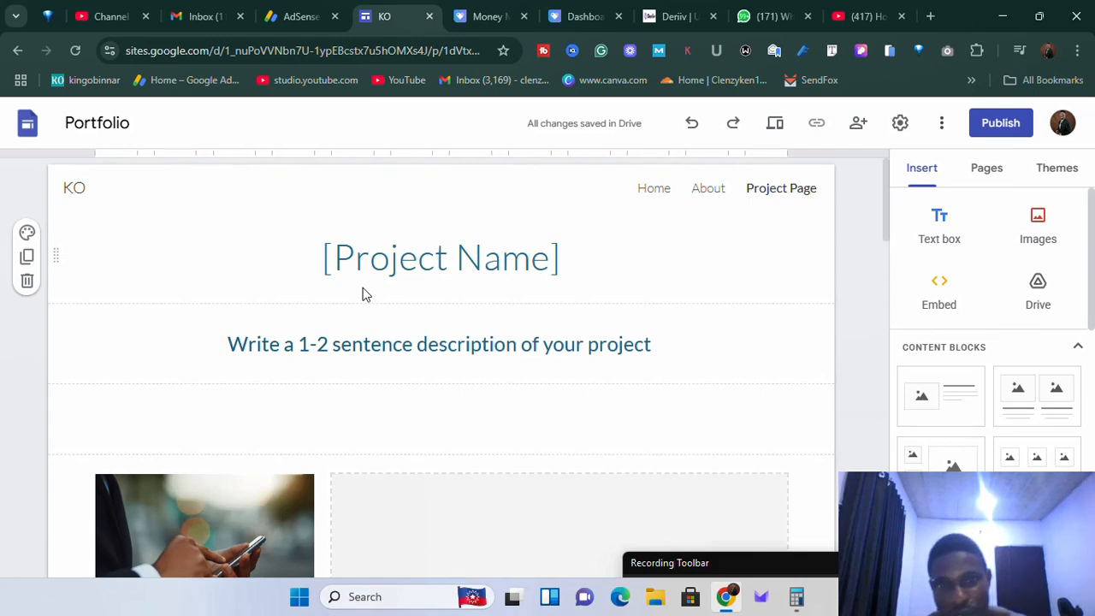
pyautogui.scroll(-5, 368, 316)
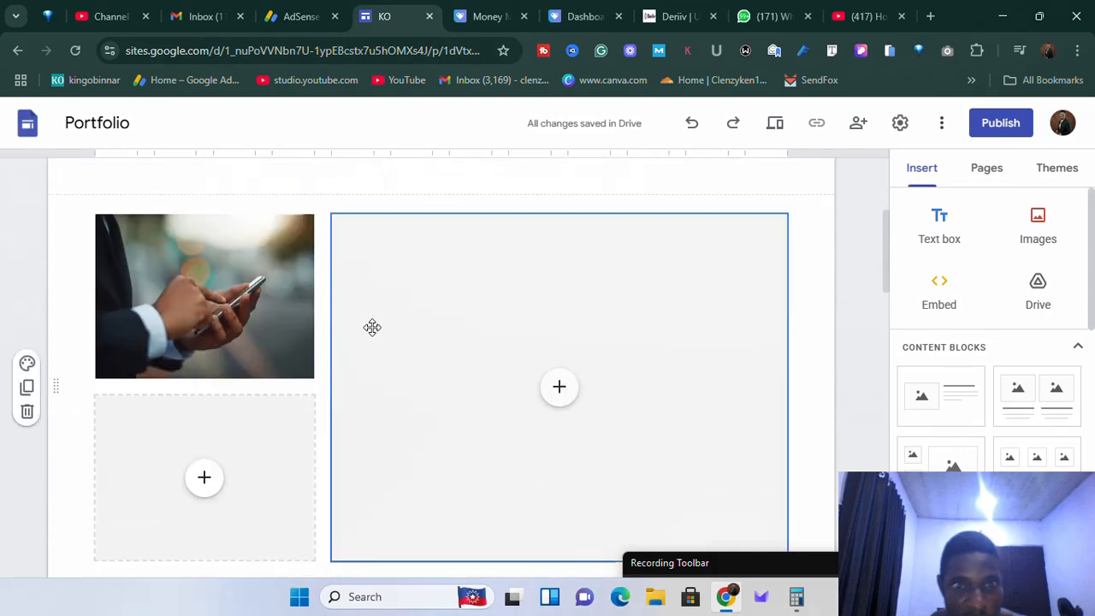
pyautogui.scroll(5, 335, 362)
pyautogui.scroll(-7, 330, 354)
pyautogui.scroll(-10, 324, 367)
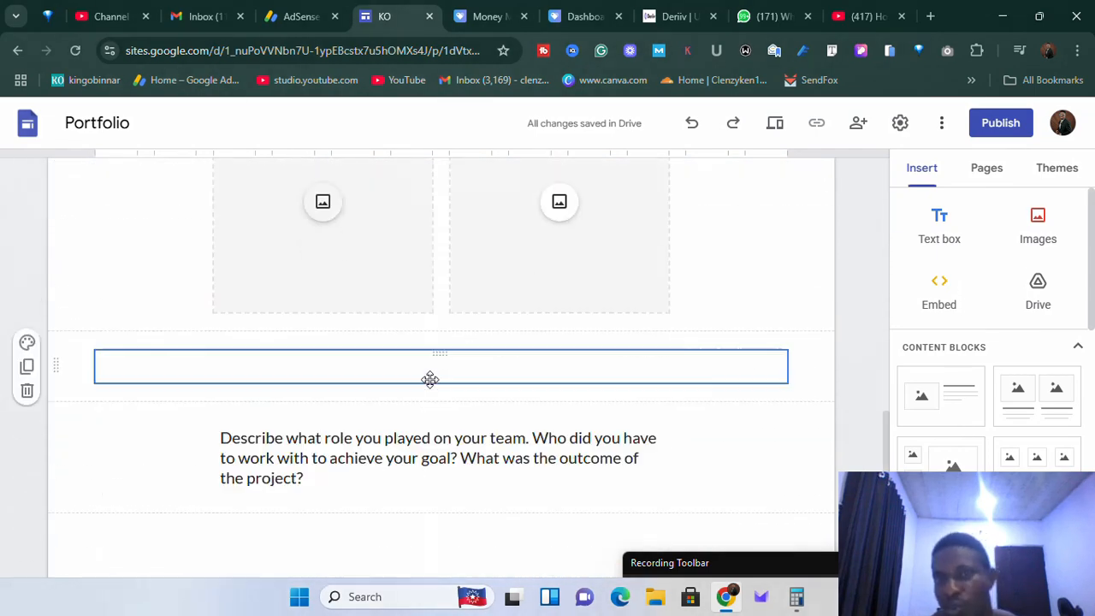
pyautogui.click(424, 290)
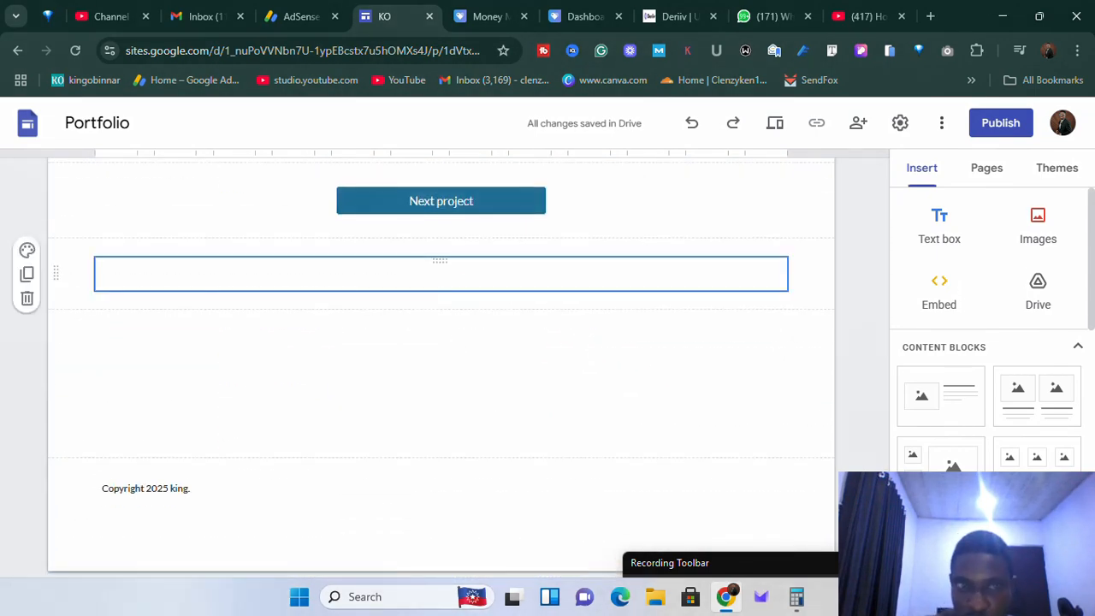
pyautogui.scroll(15, 445, 283)
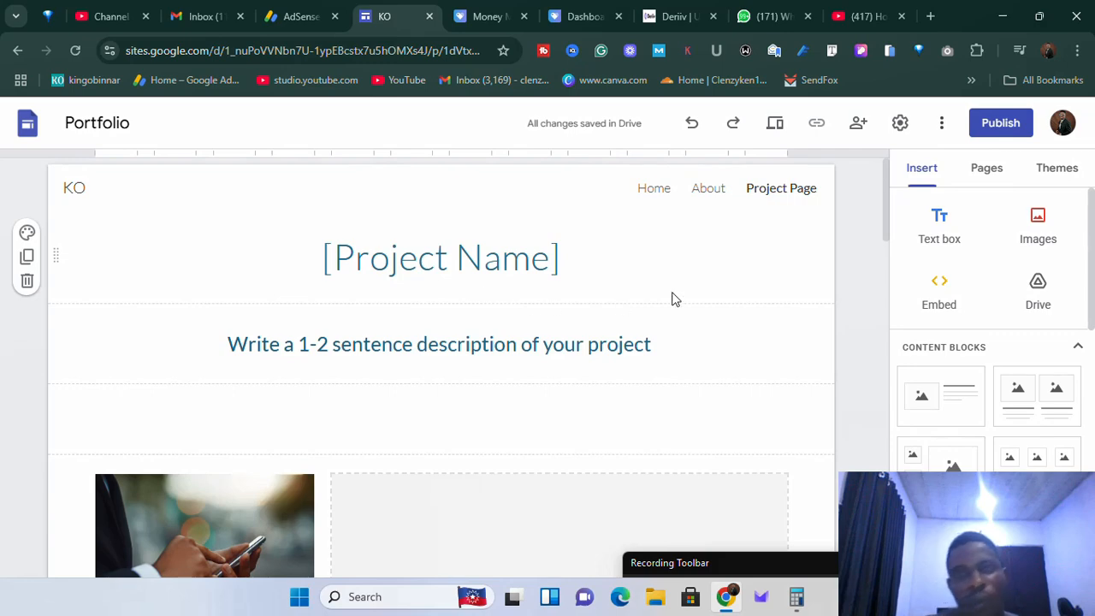
pyautogui.click(990, 175)
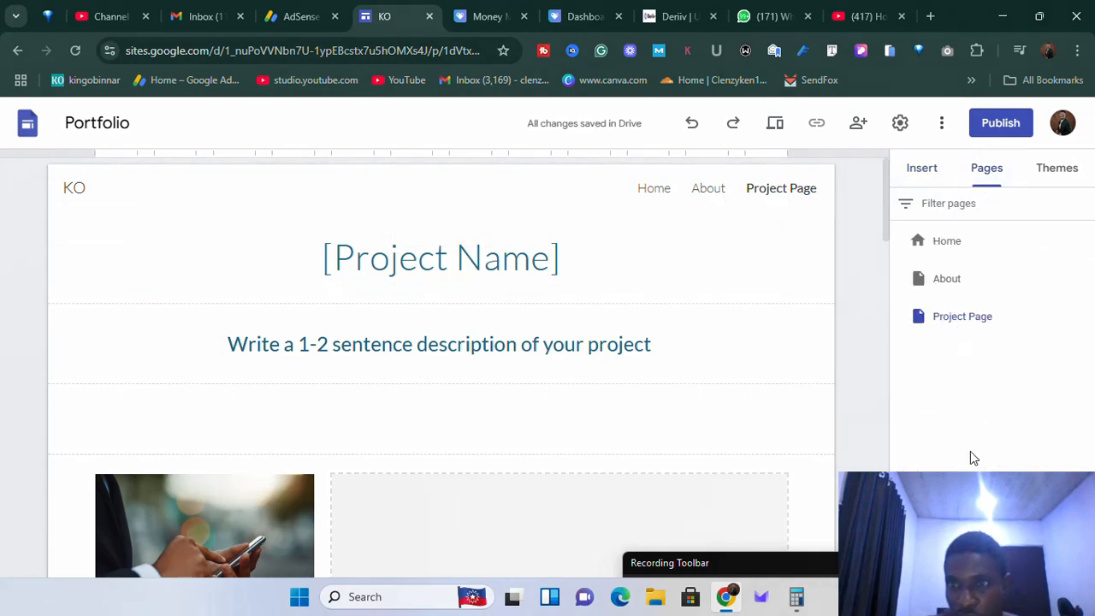
pyautogui.moveTo(993, 528)
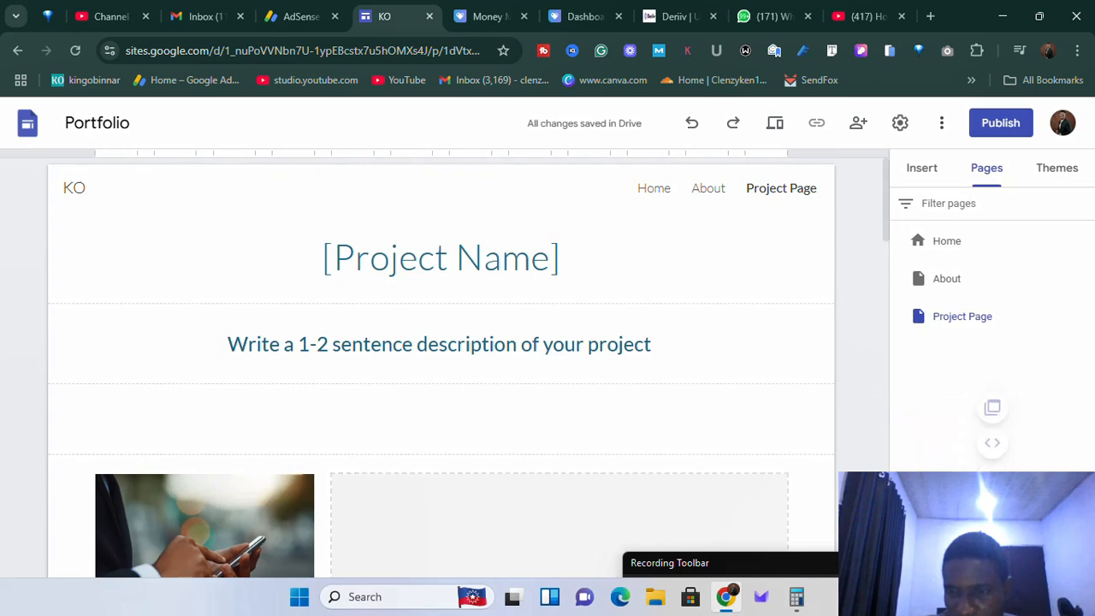
pyautogui.click(993, 528)
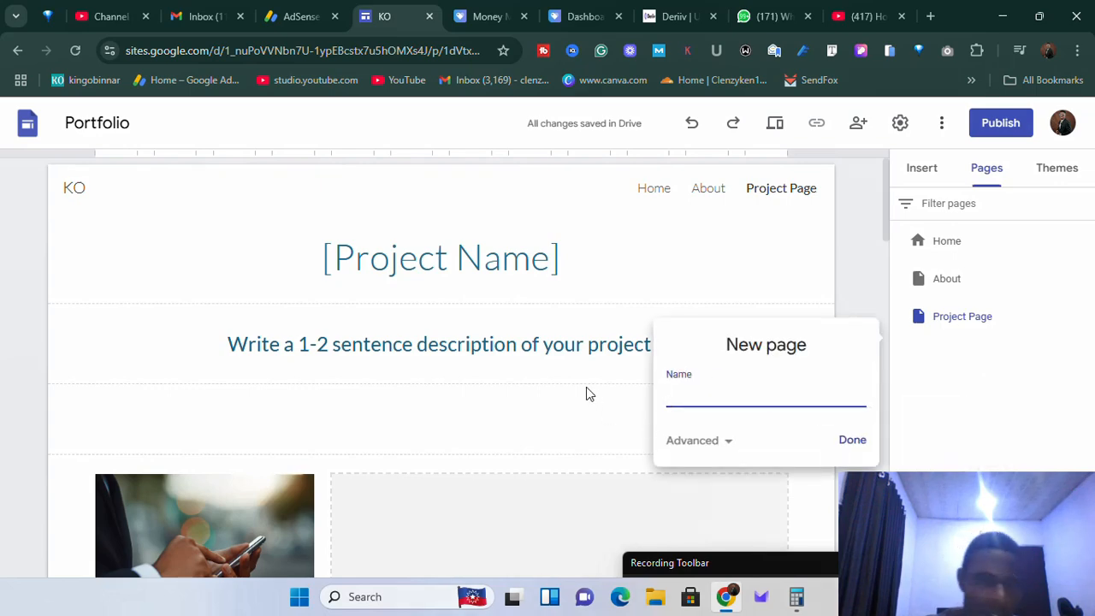
pyautogui.click(576, 423)
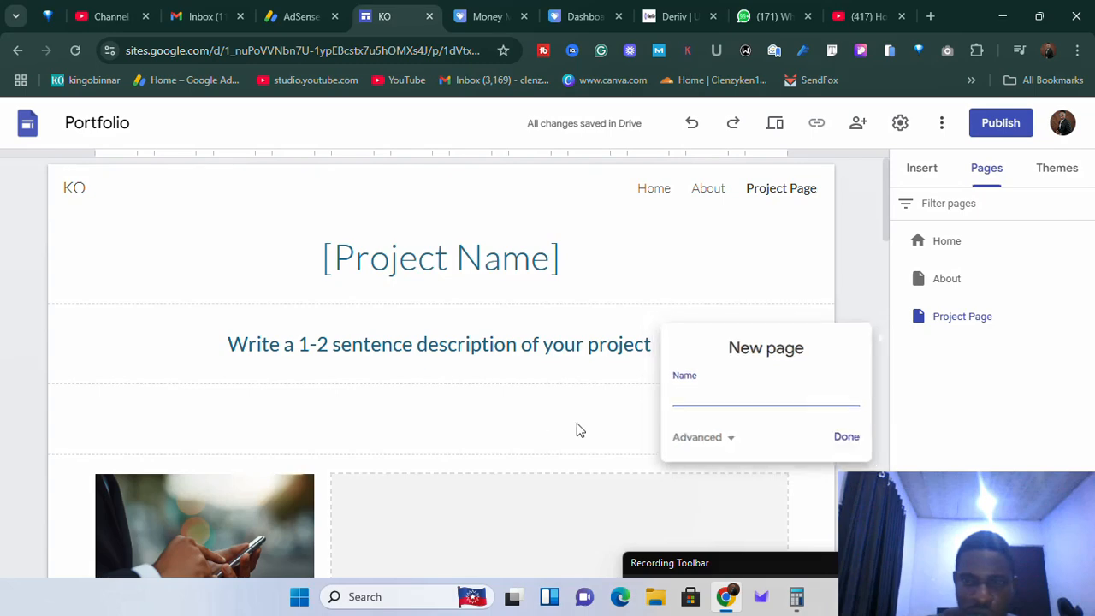
pyautogui.scroll(-5, 406, 409)
pyautogui.scroll(5, 608, 201)
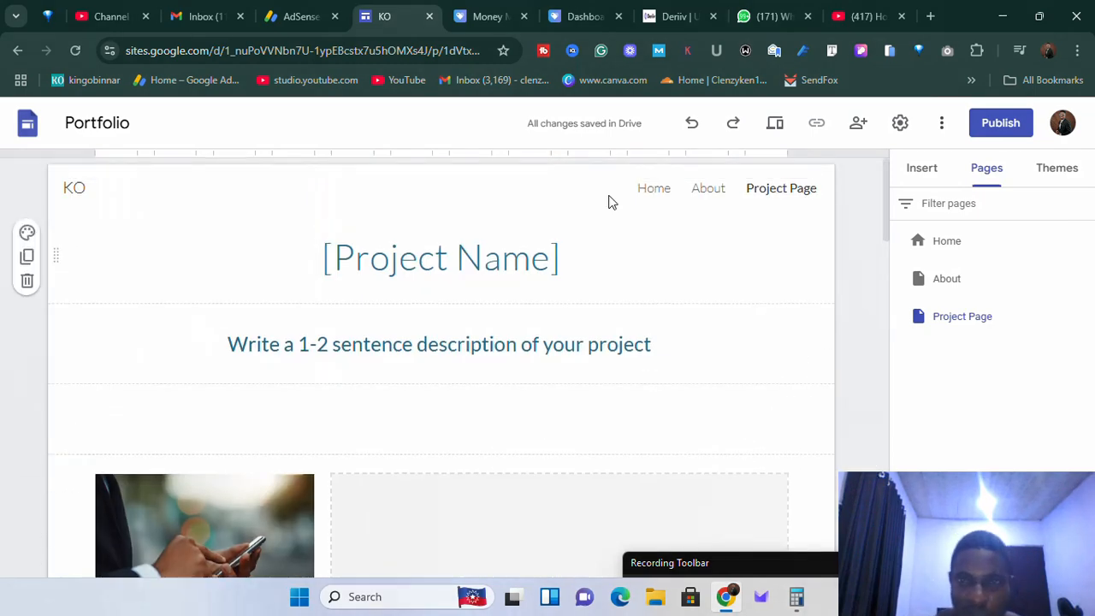
# Return to the Home page and check its header image and the Selected work images in the editor.
pyautogui.click(655, 190)
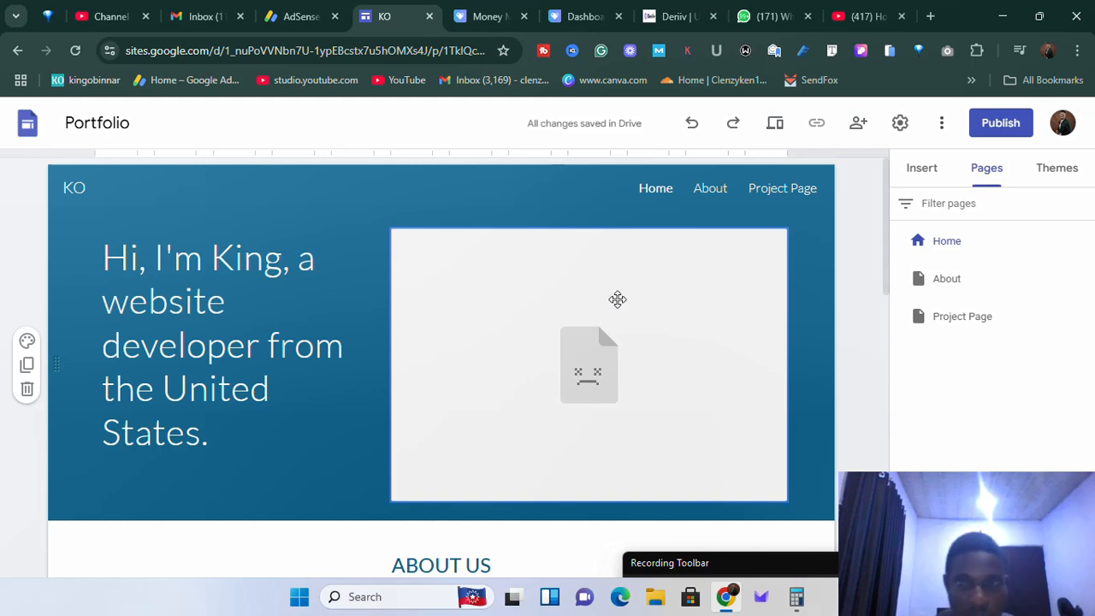
pyautogui.scroll(-6, 570, 321)
pyautogui.scroll(4, 569, 325)
pyautogui.scroll(-5, 572, 323)
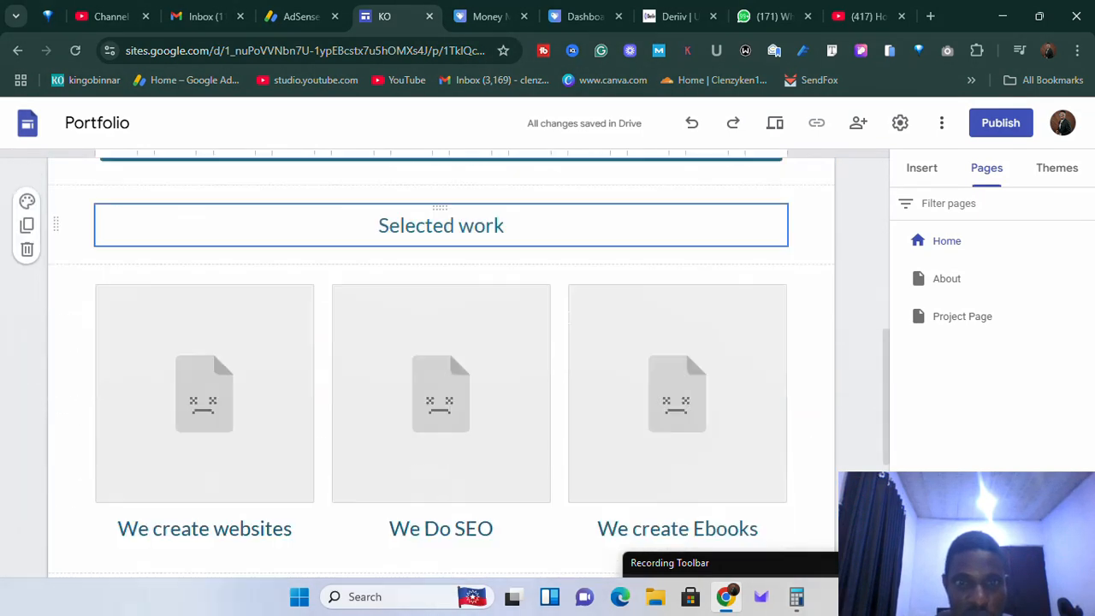
# Bring up the insertable elements and check the Home page in the editor from its header down to the footer.
pyautogui.click(501, 274)
pyautogui.scroll(8, 574, 281)
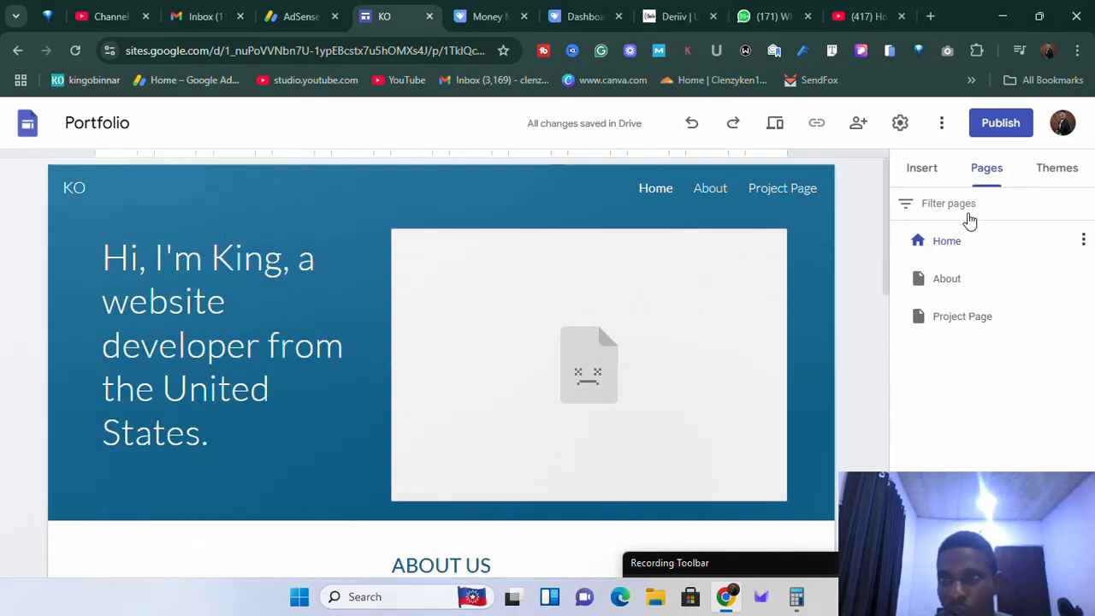
pyautogui.click(913, 169)
pyautogui.scroll(-5, 976, 388)
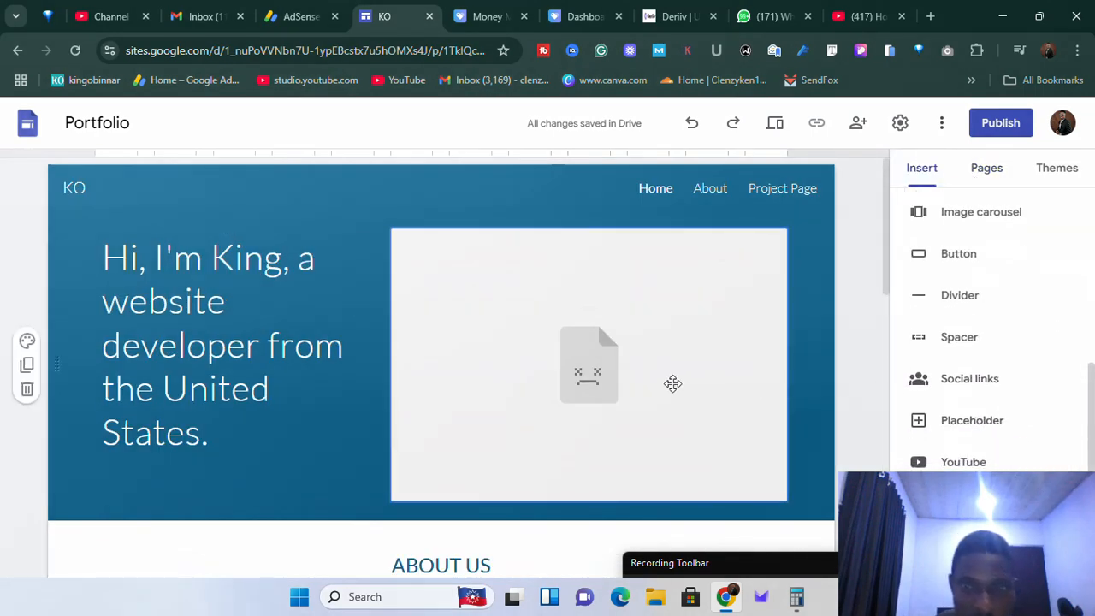
pyautogui.scroll(-10, 676, 377)
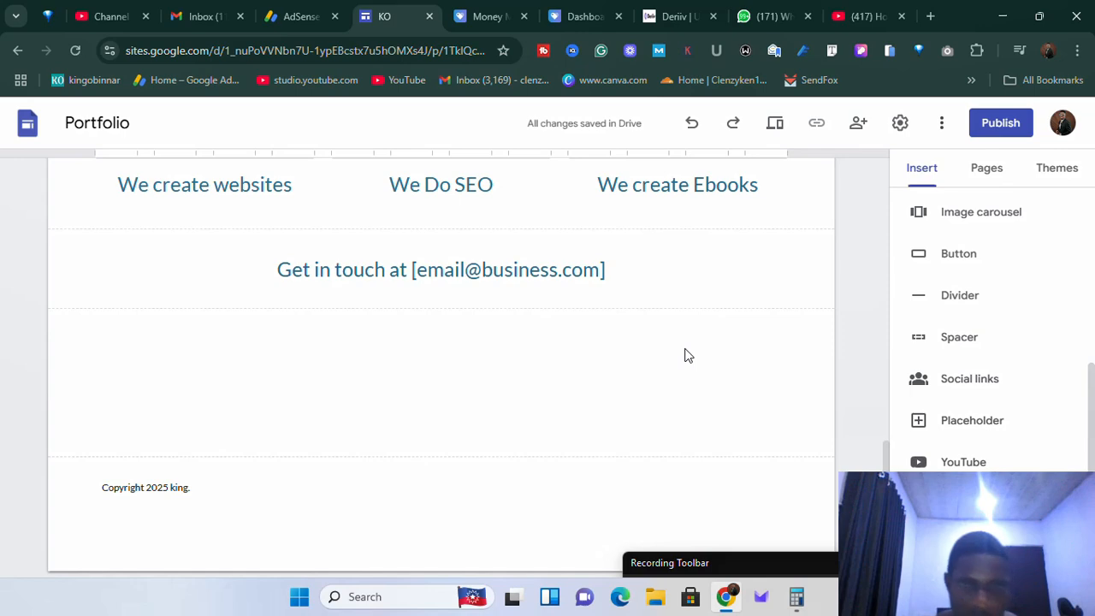
pyautogui.scroll(10, 468, 288)
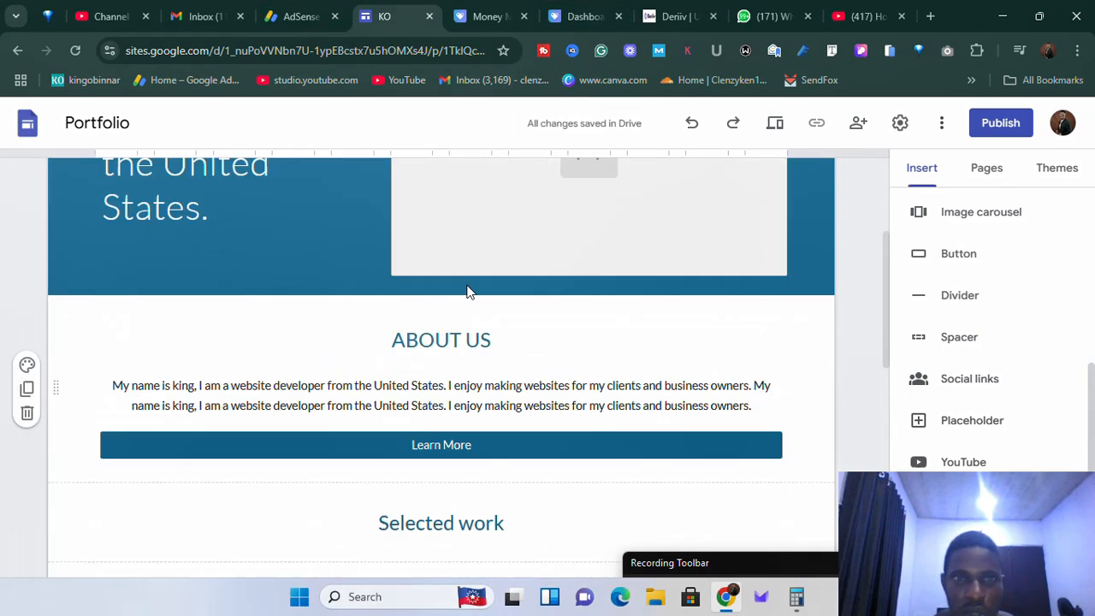
pyautogui.scroll(2, 453, 215)
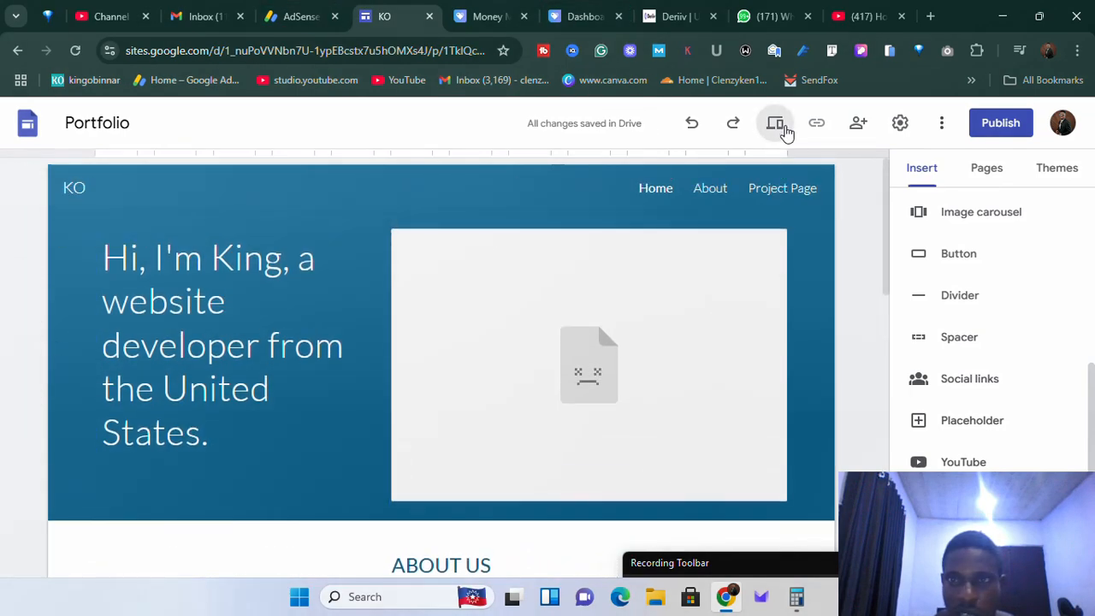
# Preview the home page at phone size and at large-screen size, and exit the preview.
pyautogui.click(776, 125)
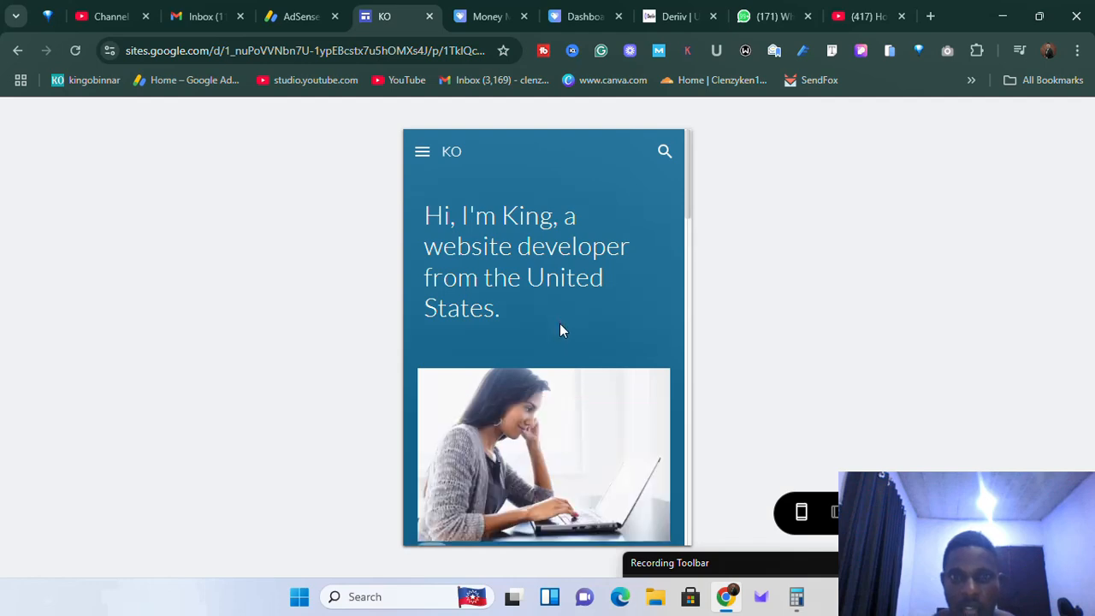
pyautogui.scroll(-4, 562, 332)
pyautogui.click(878, 512)
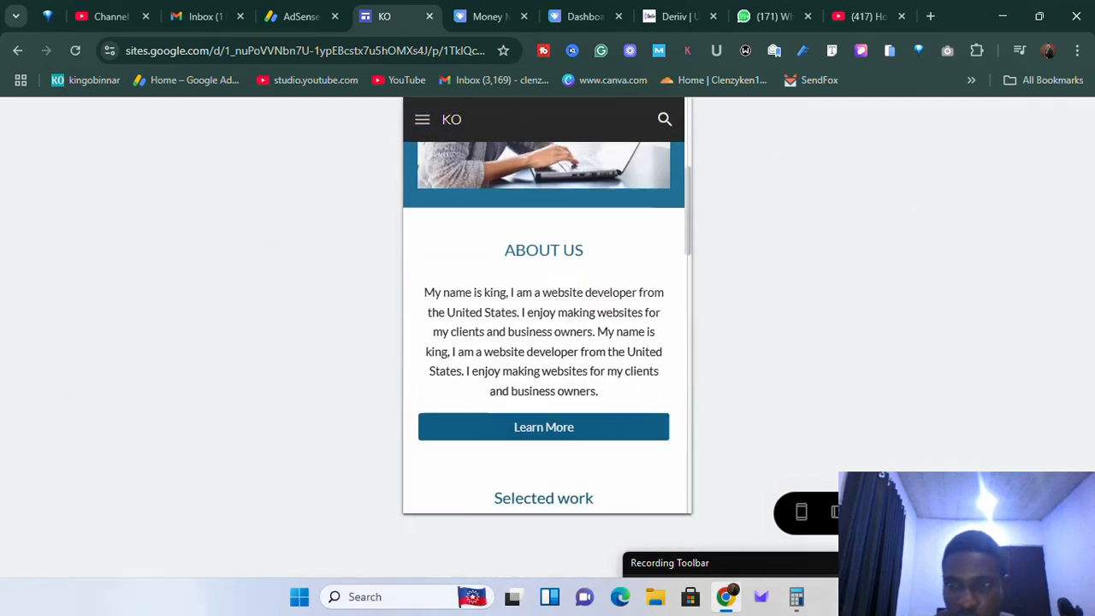
pyautogui.scroll(4, 588, 444)
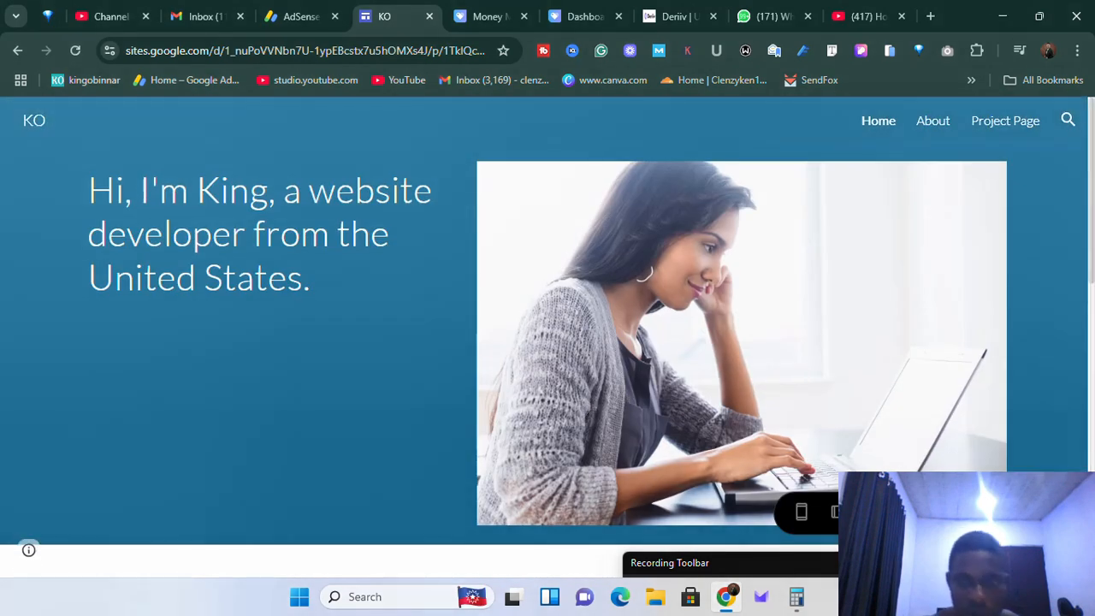
pyautogui.click(922, 512)
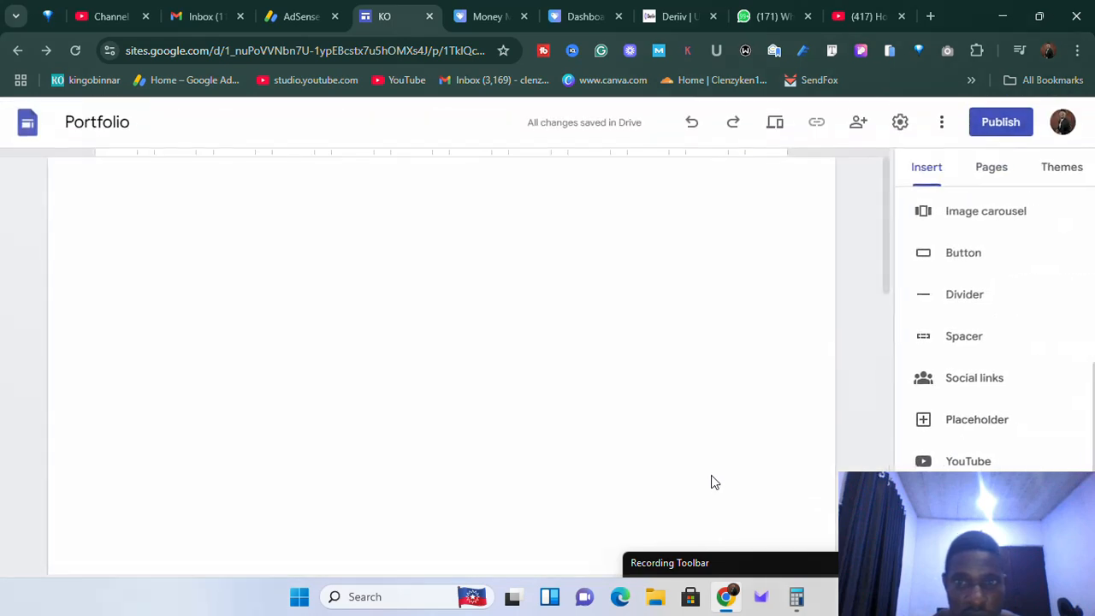
# Examine the elements that can be inserted, including text box, images, content blocks, social links, YouTube, Calendar, Map, Docs and Slides.
pyautogui.scroll(-2, 521, 374)
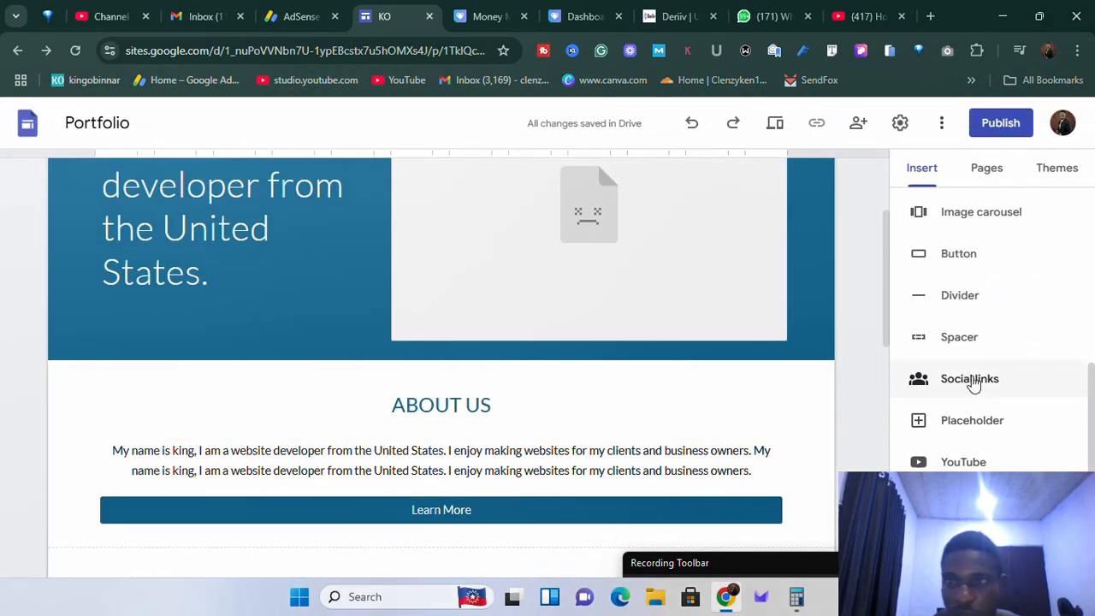
pyautogui.scroll(-3, 963, 368)
pyautogui.scroll(5, 1034, 265)
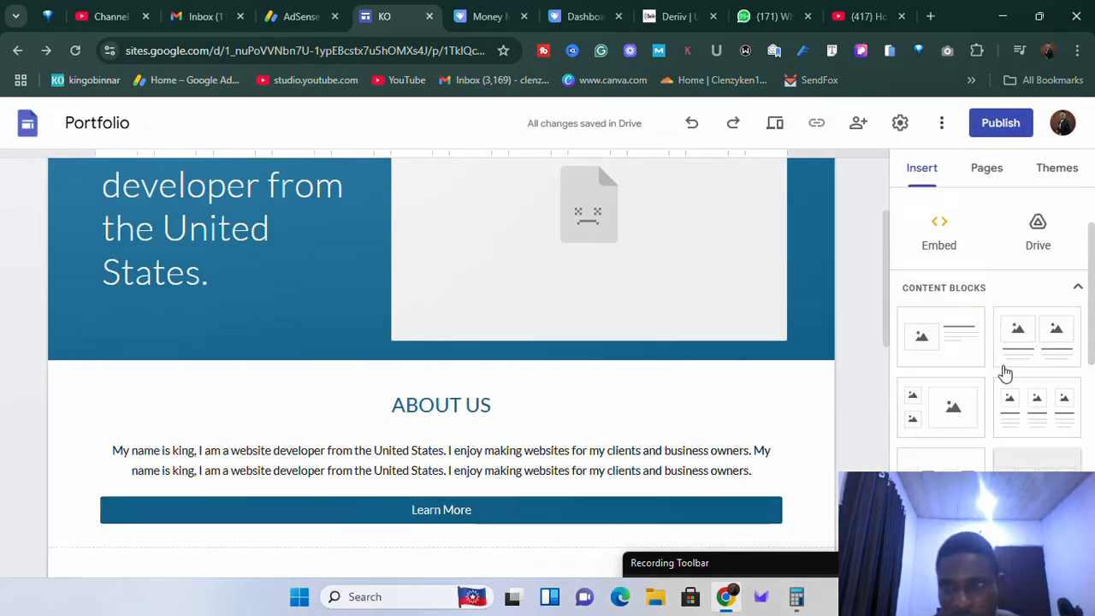
pyautogui.scroll(-5, 942, 377)
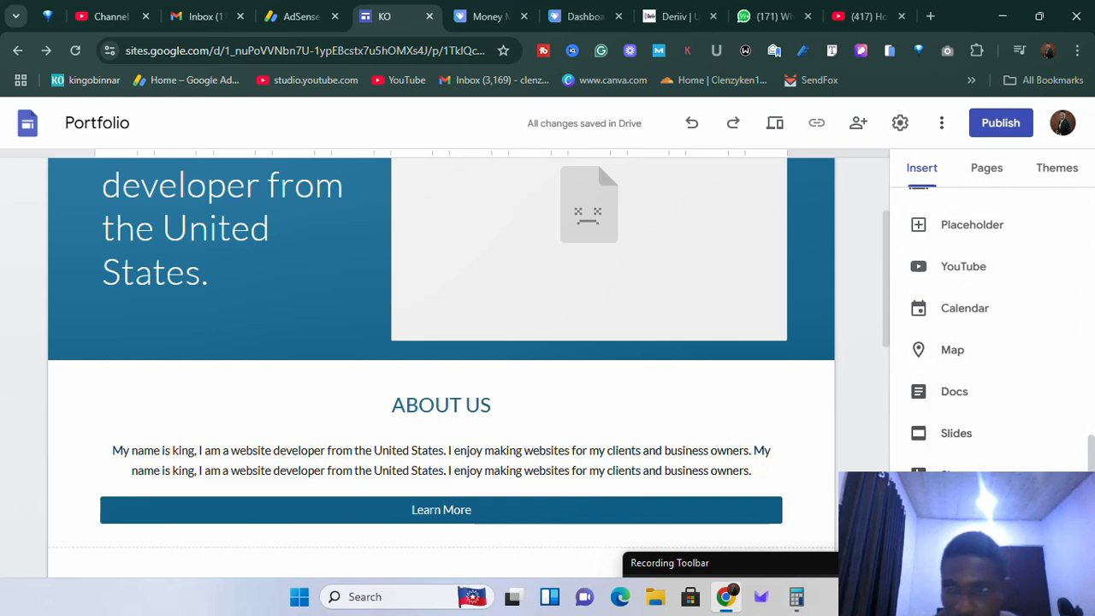
pyautogui.scroll(5, 932, 463)
pyautogui.scroll(-5, 931, 462)
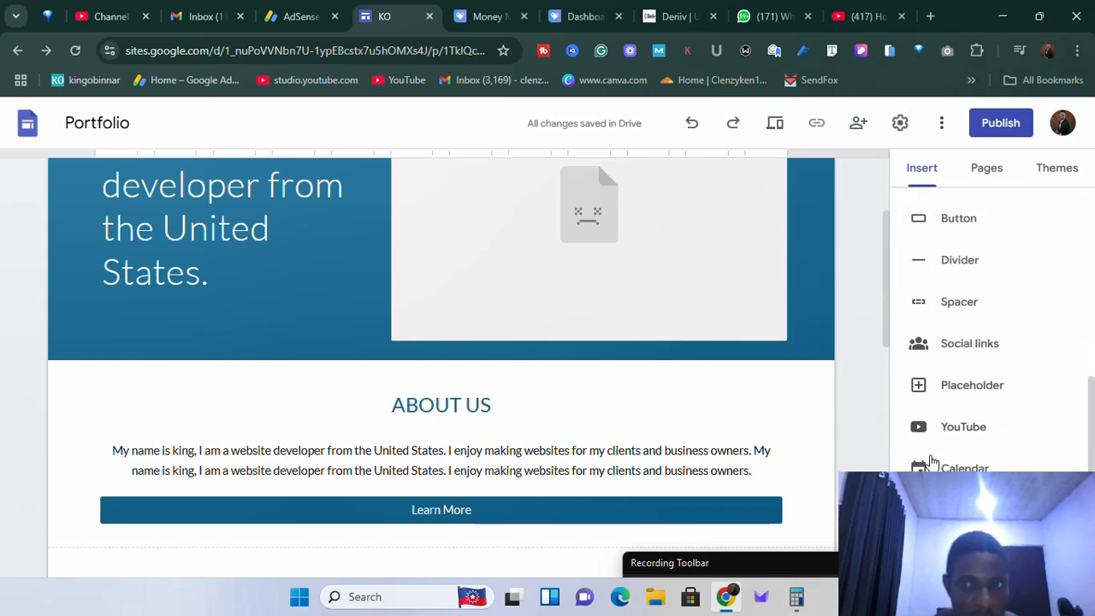
pyautogui.scroll(5, 912, 410)
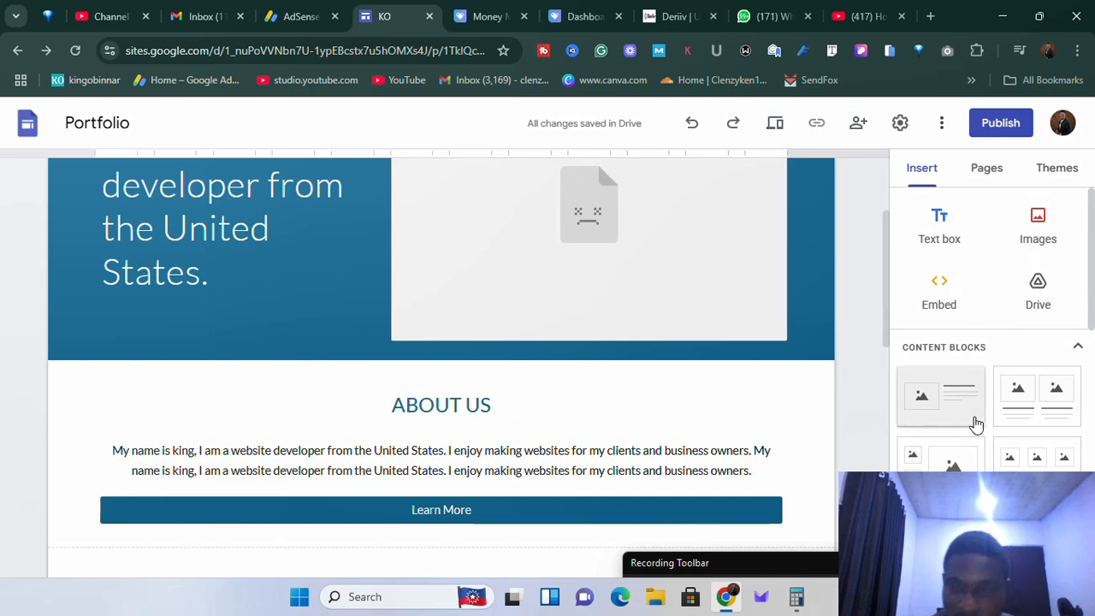
pyautogui.scroll(-5, 972, 423)
pyautogui.scroll(5, 924, 438)
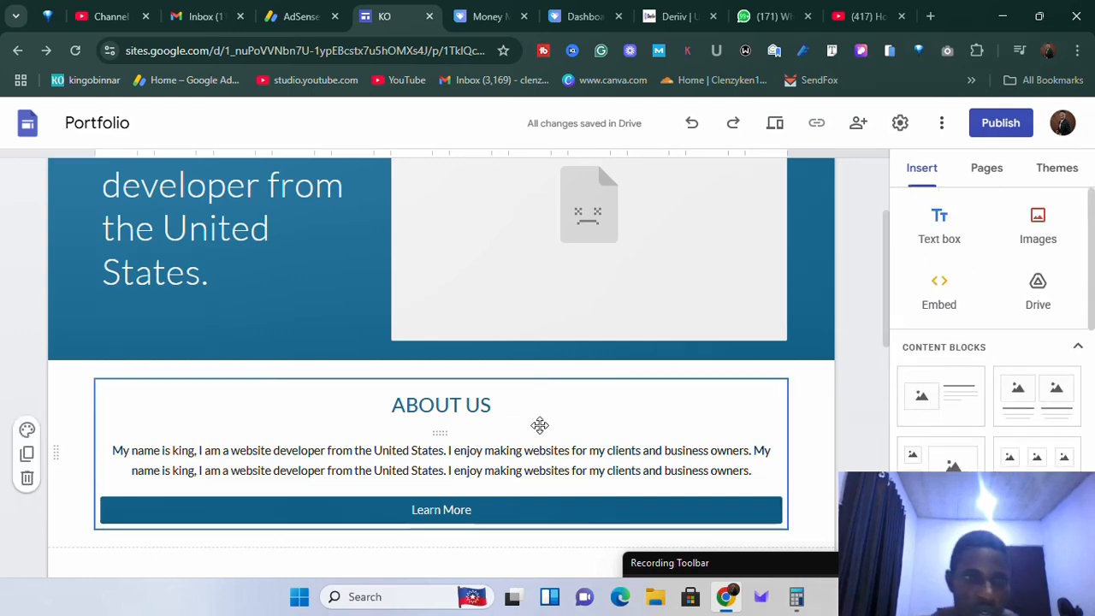
# Recheck the Home page header in the editor, and preview the page at tablet size down to the Selected work section.
pyautogui.scroll(2, 496, 411)
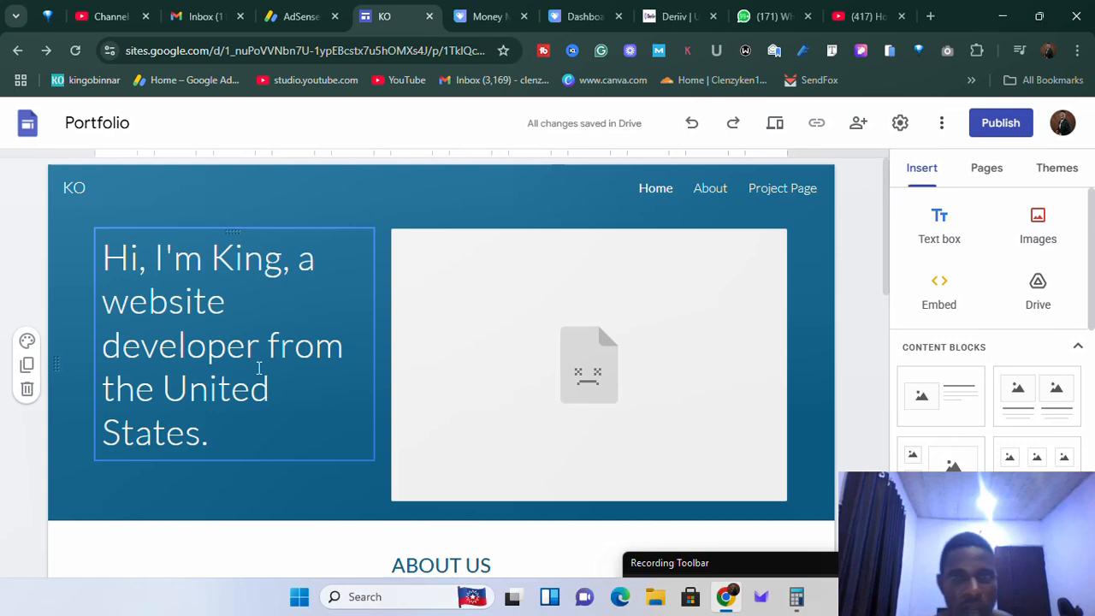
pyautogui.scroll(-2, 677, 435)
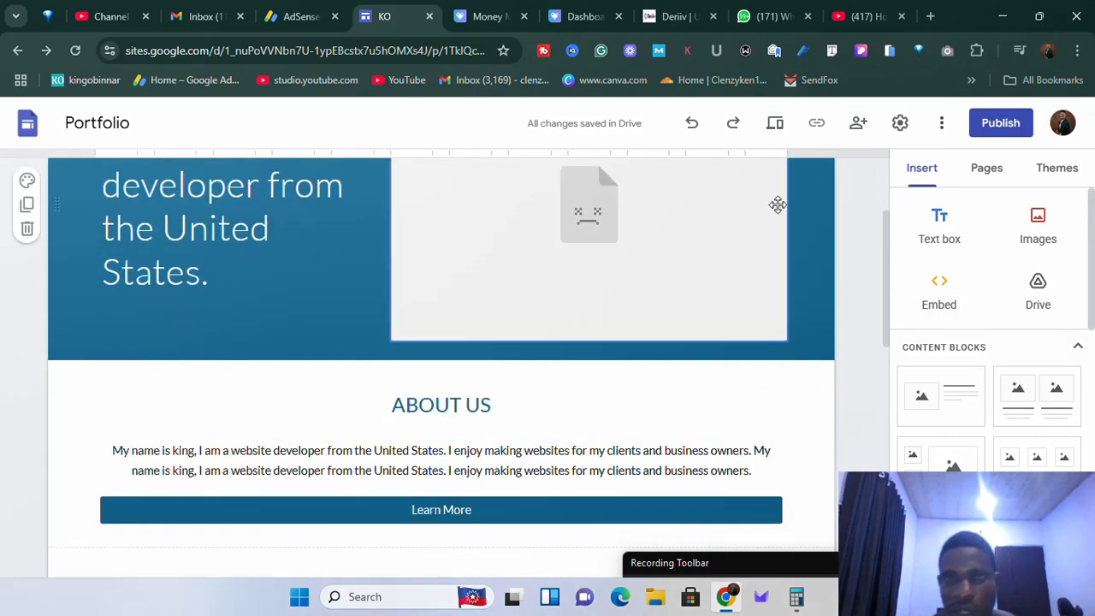
pyautogui.click(774, 125)
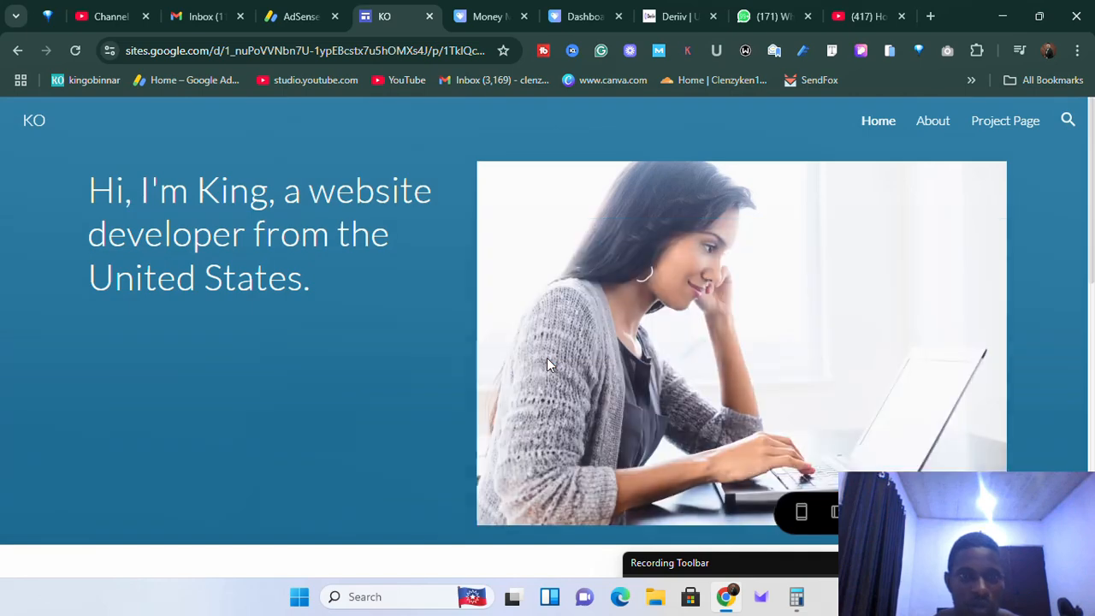
pyautogui.click(801, 513)
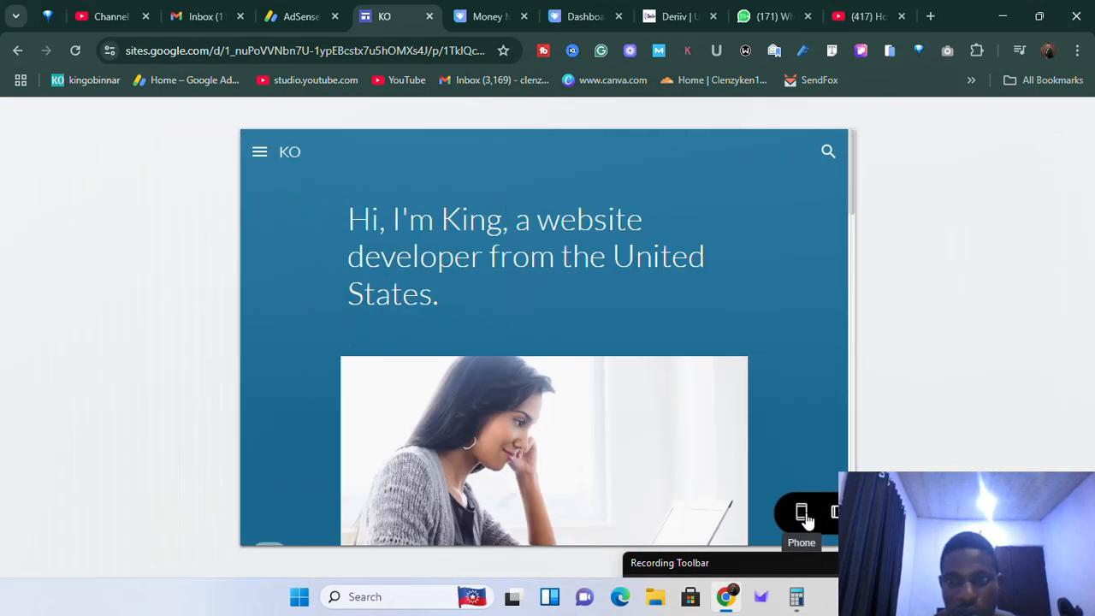
pyautogui.scroll(-10, 519, 405)
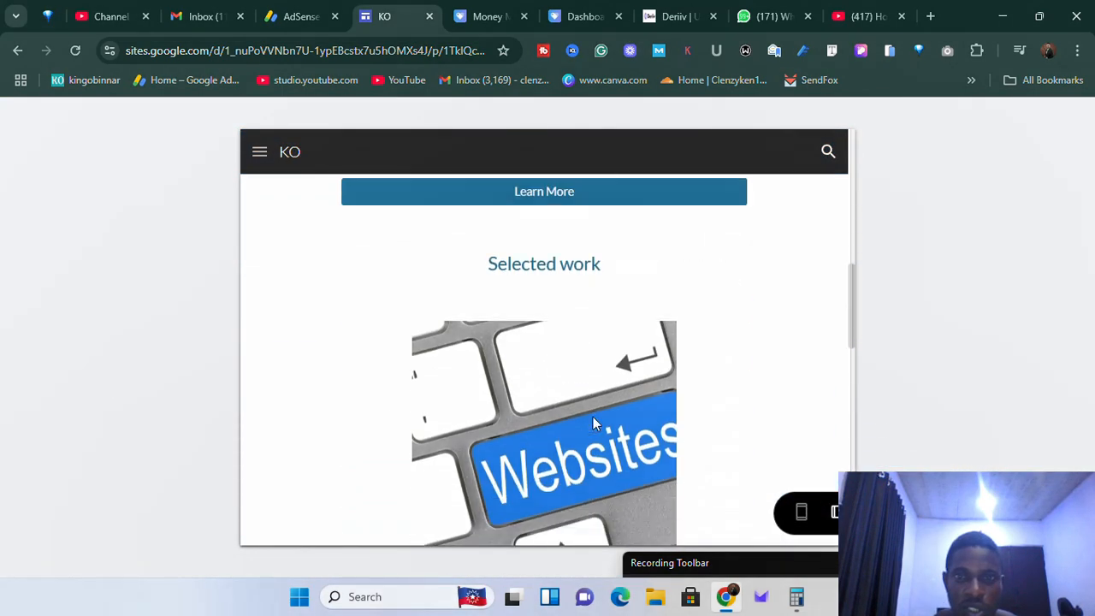
pyautogui.scroll(10, 593, 416)
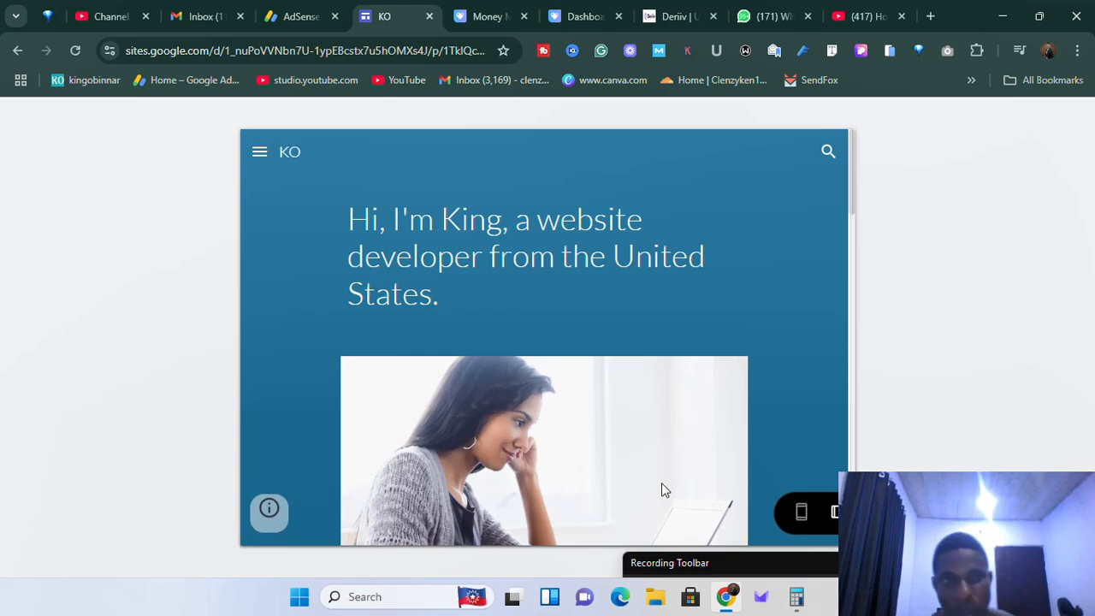